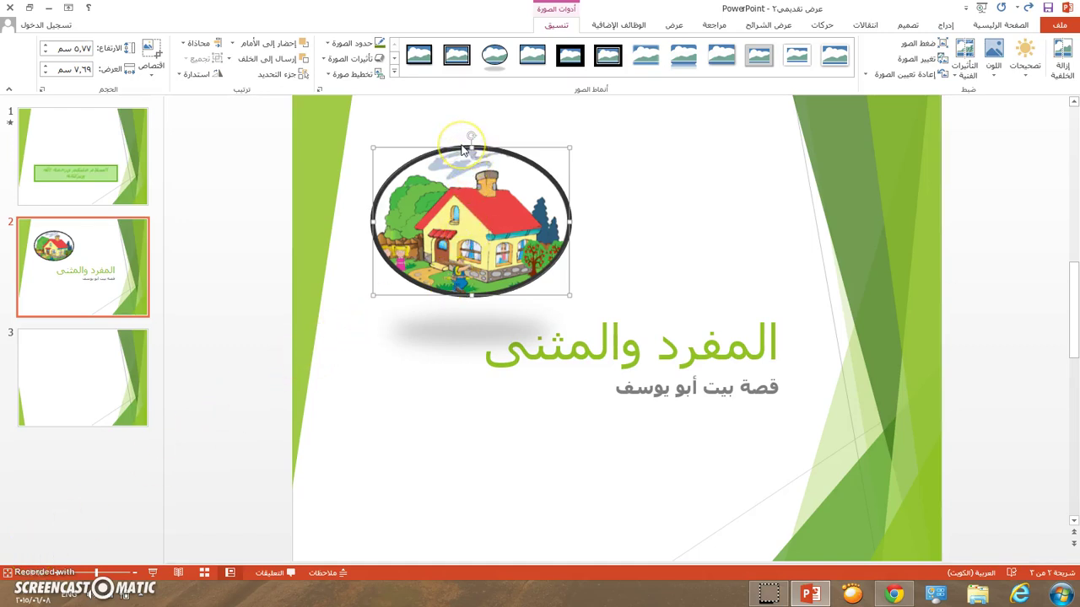
Step: Apply a reflected picture style and a coloured border to the house picture
{"action": "left_click", "coordinate": [394, 74]}
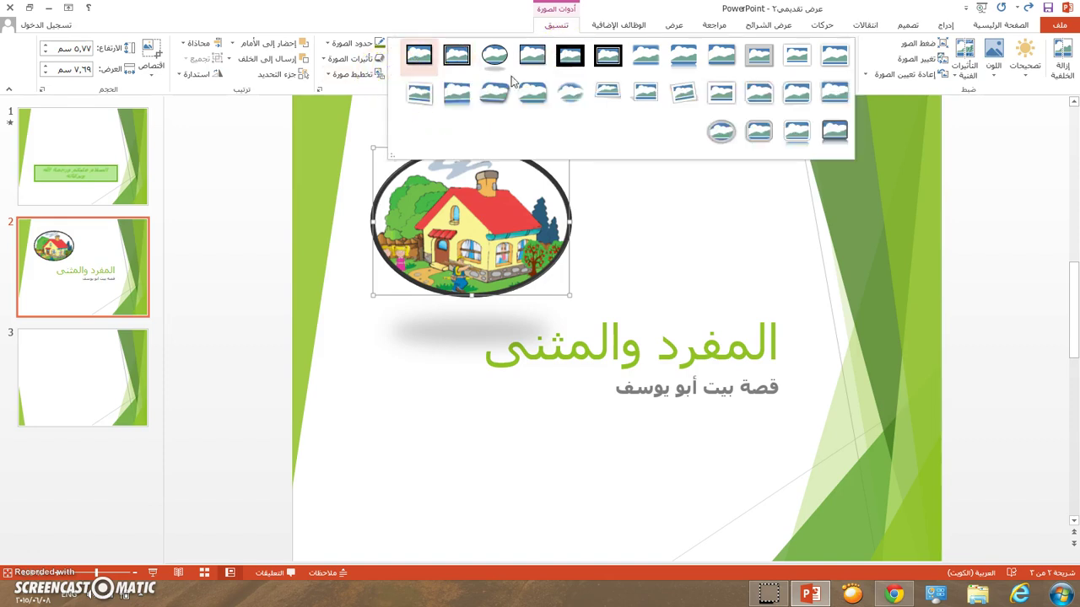
{"action": "left_click", "coordinate": [683, 56]}
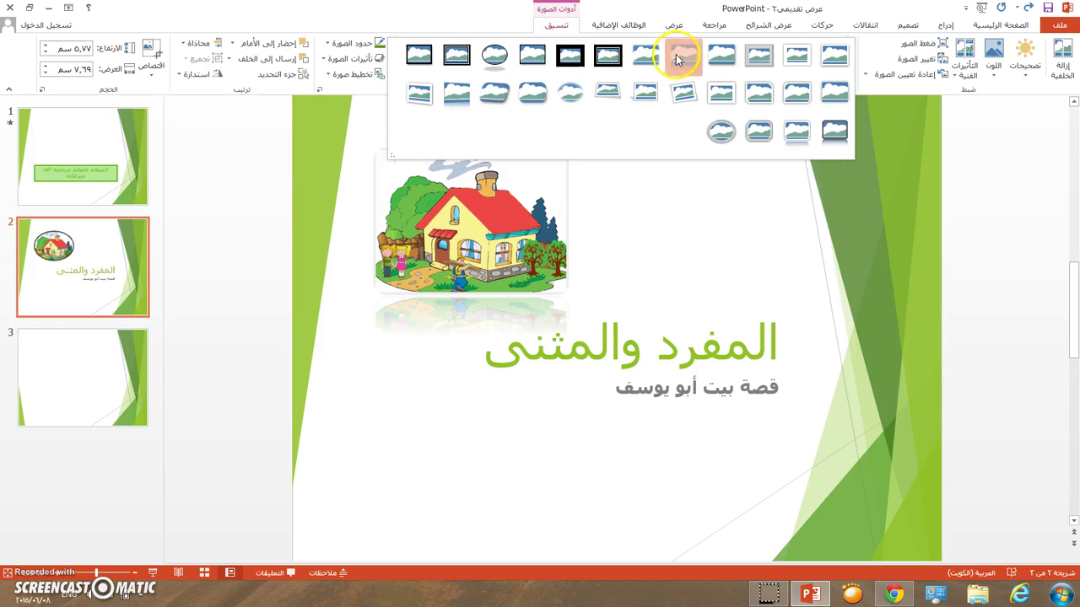
{"action": "left_click", "coordinate": [344, 44]}
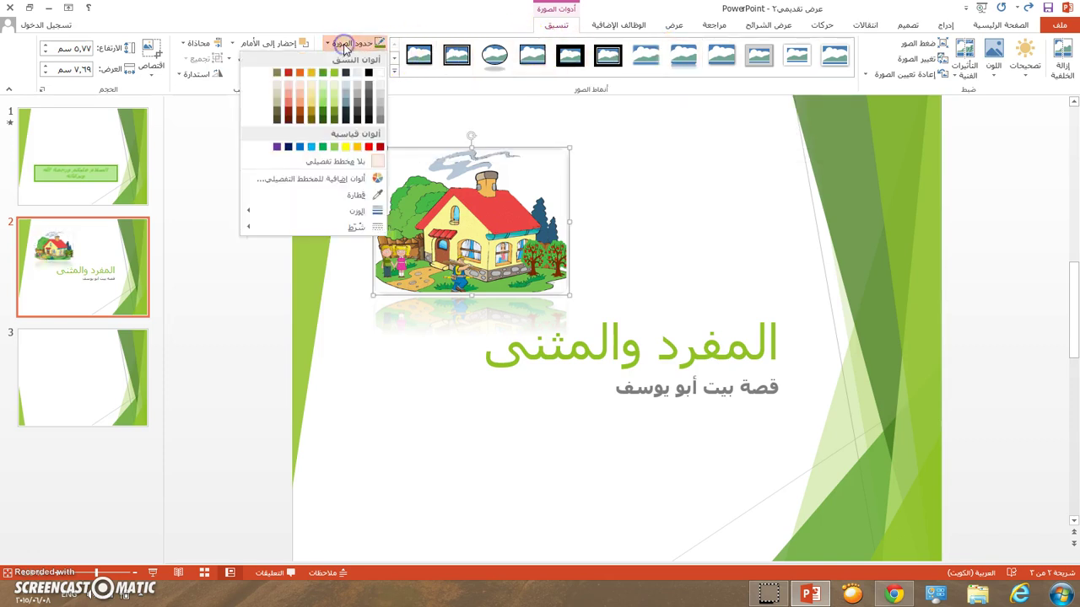
{"action": "left_click", "coordinate": [325, 84]}
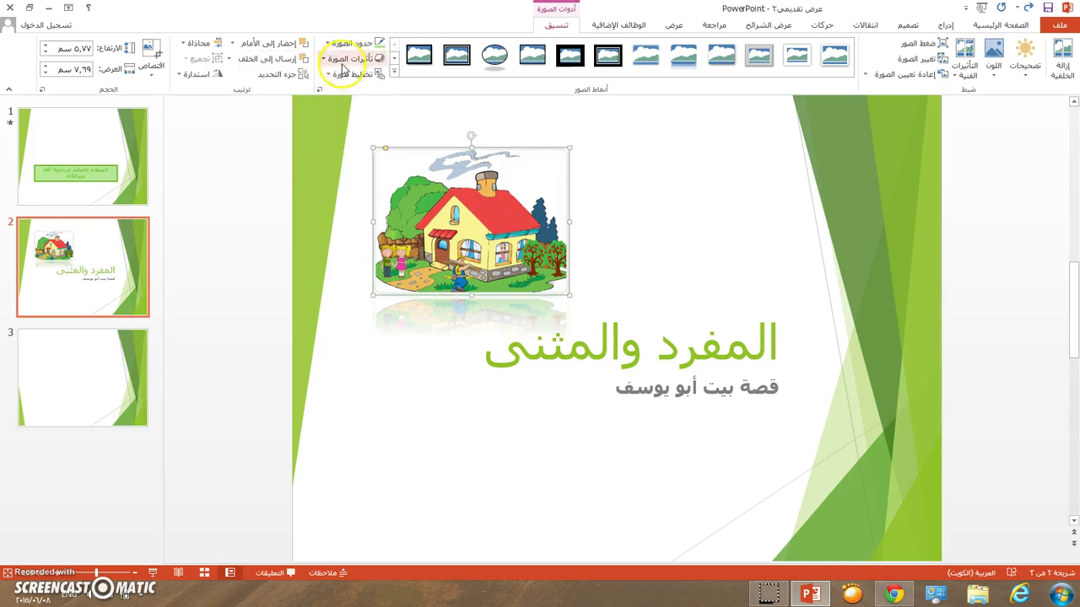
{"action": "left_click", "coordinate": [342, 62]}
Step: Add a green glow variation to the house picture
{"action": "mouse_move", "coordinate": [301, 120]}
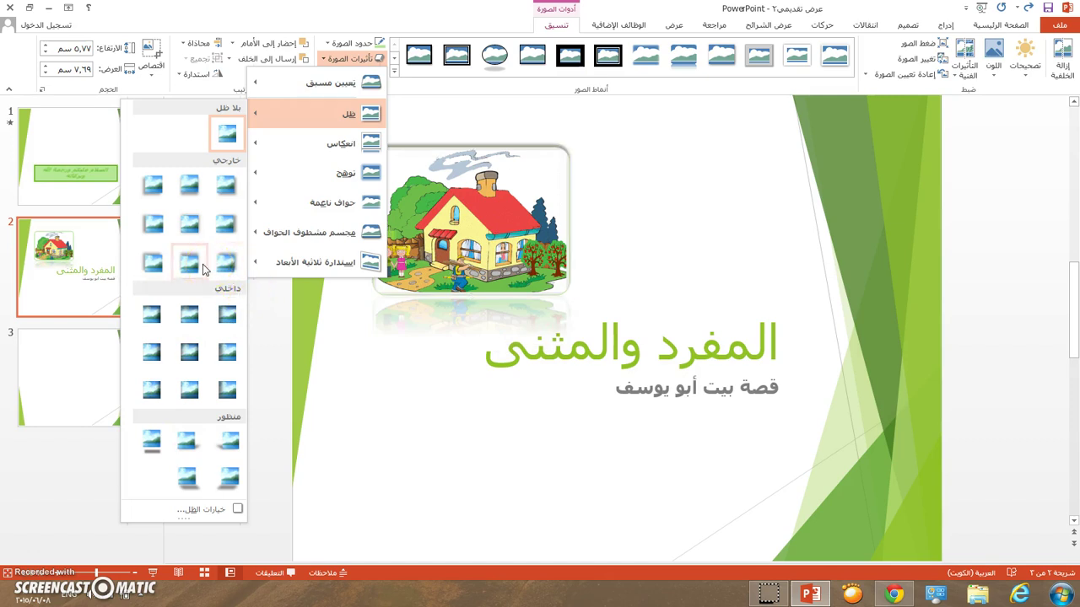
{"action": "left_click", "coordinate": [203, 266]}
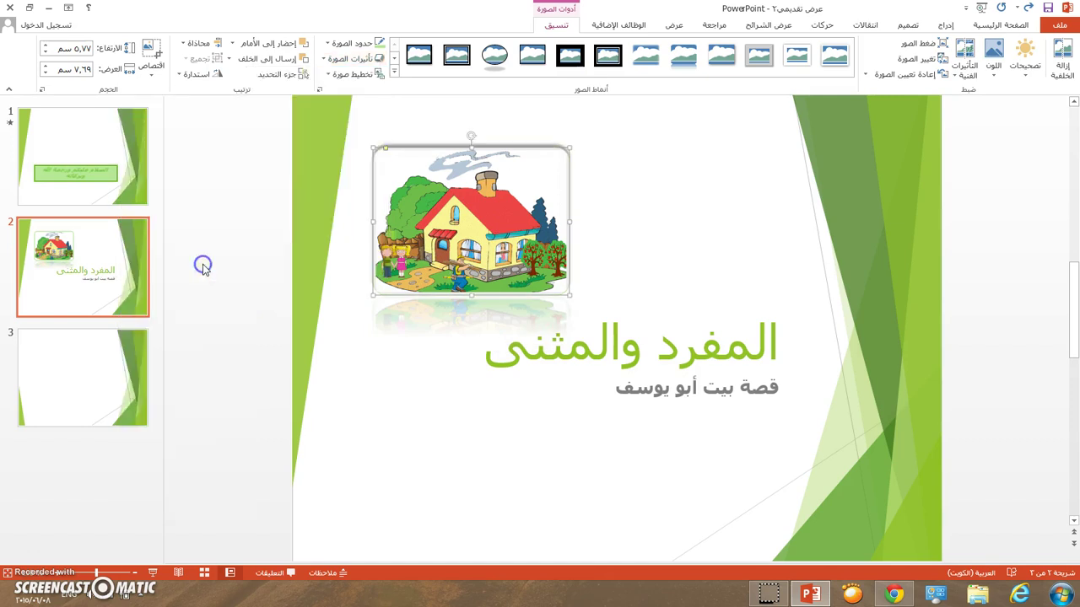
{"action": "left_click", "coordinate": [348, 59]}
{"action": "mouse_move", "coordinate": [333, 202]}
{"action": "mouse_move", "coordinate": [313, 180]}
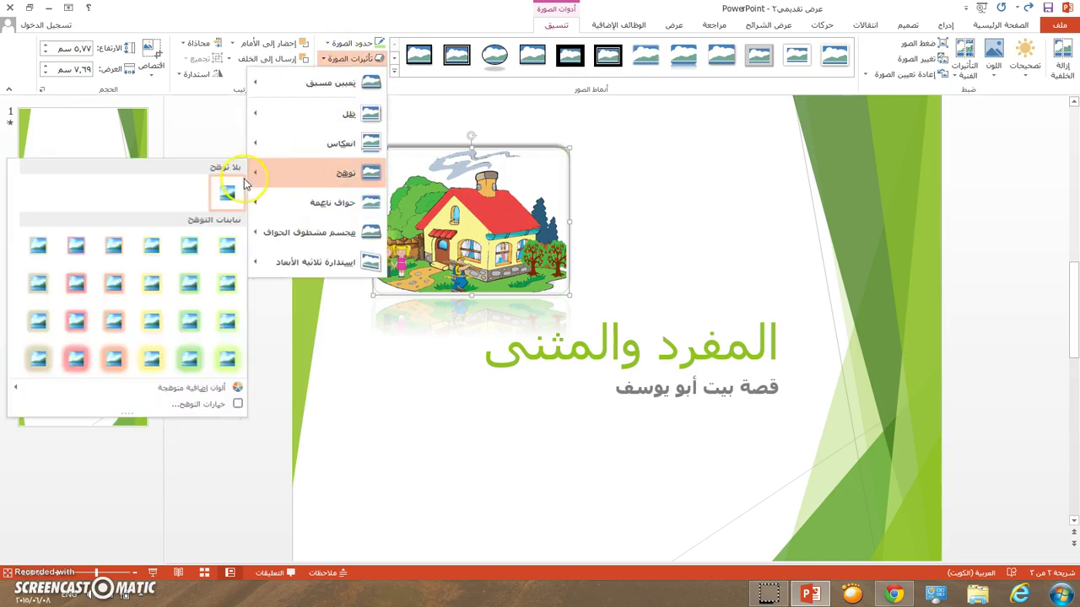
{"action": "left_click", "coordinate": [190, 289]}
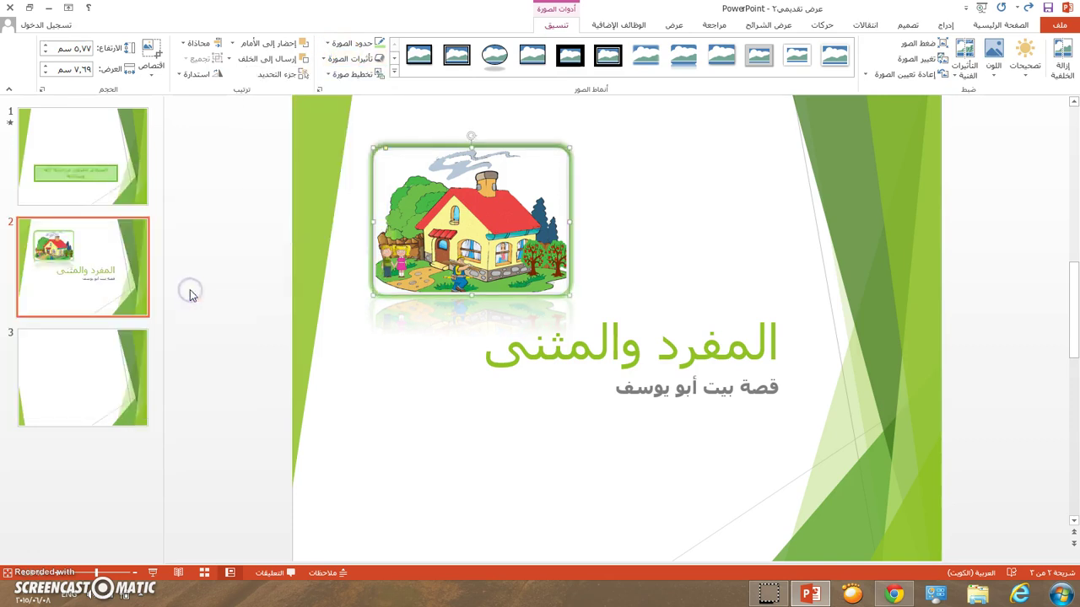
Step: Shift the house picture slightly to the left
{"action": "left_click", "coordinate": [372, 75]}
{"action": "left_click", "coordinate": [475, 96]}
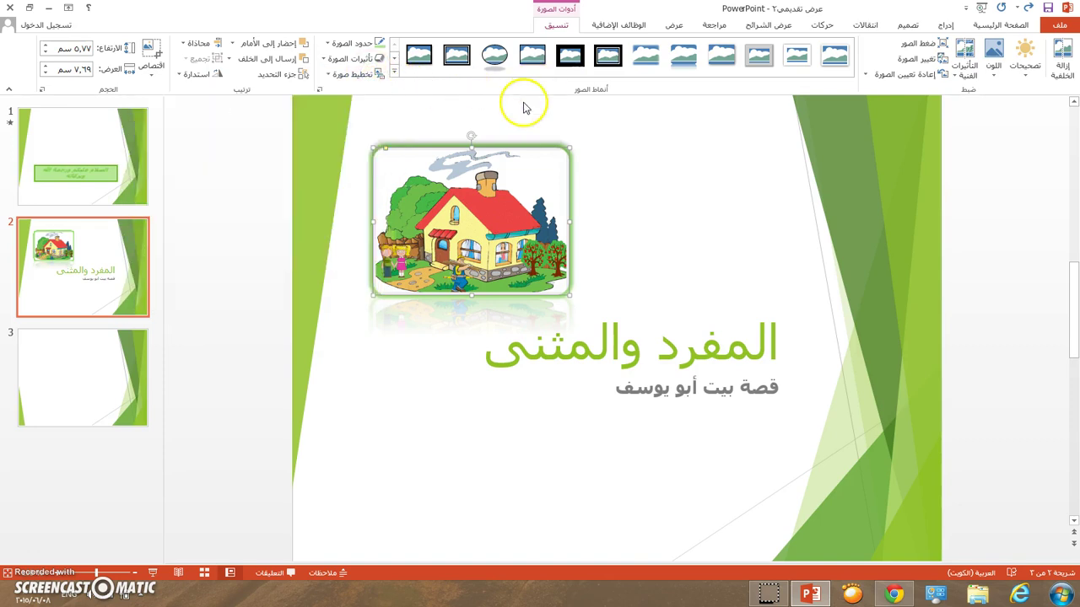
{"action": "mouse_move", "coordinate": [469, 153]}
{"action": "left_mouse_down"}
{"action": "mouse_move", "coordinate": [422, 251]}
{"action": "mouse_move", "coordinate": [453, 151]}
{"action": "left_mouse_up"}
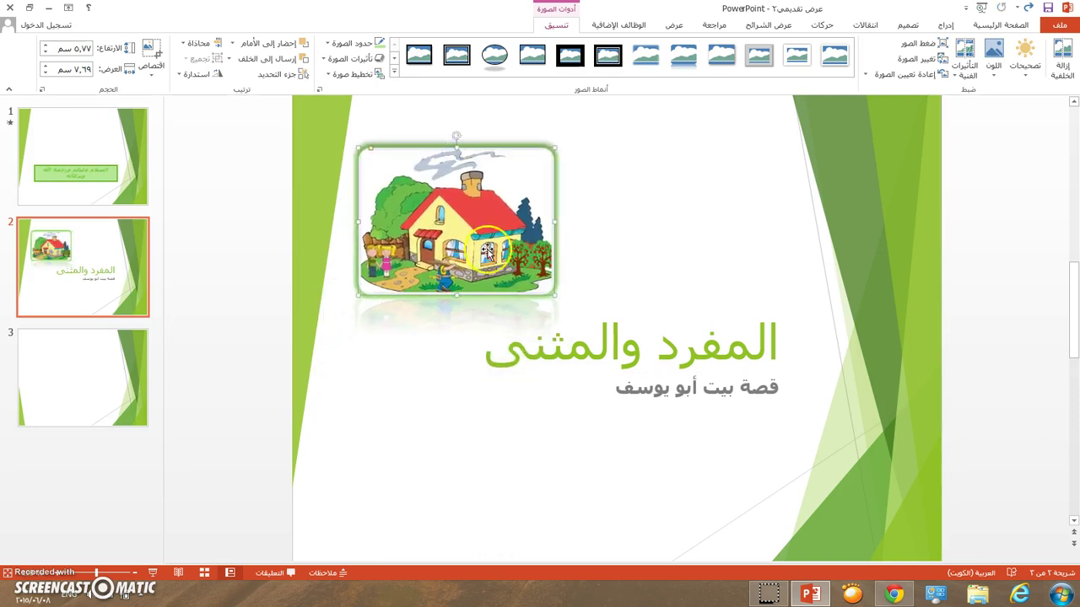
Step: Select the subtitle line and enlarge it to 24 points
{"action": "left_click", "coordinate": [615, 391]}
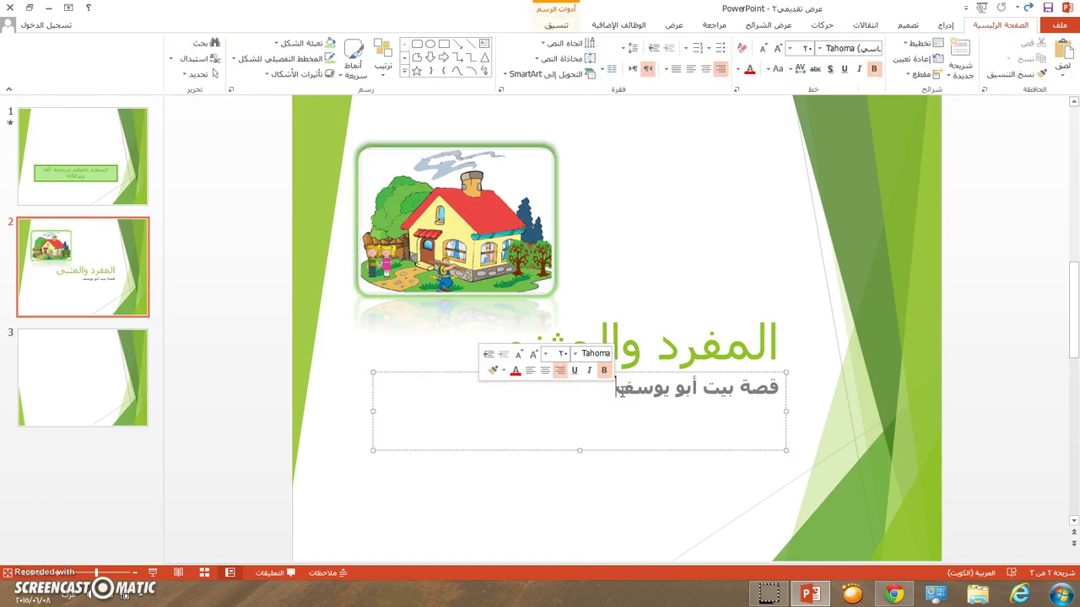
{"action": "left_click_drag", "start_coordinate": [620, 389], "coordinate": [776, 392]}
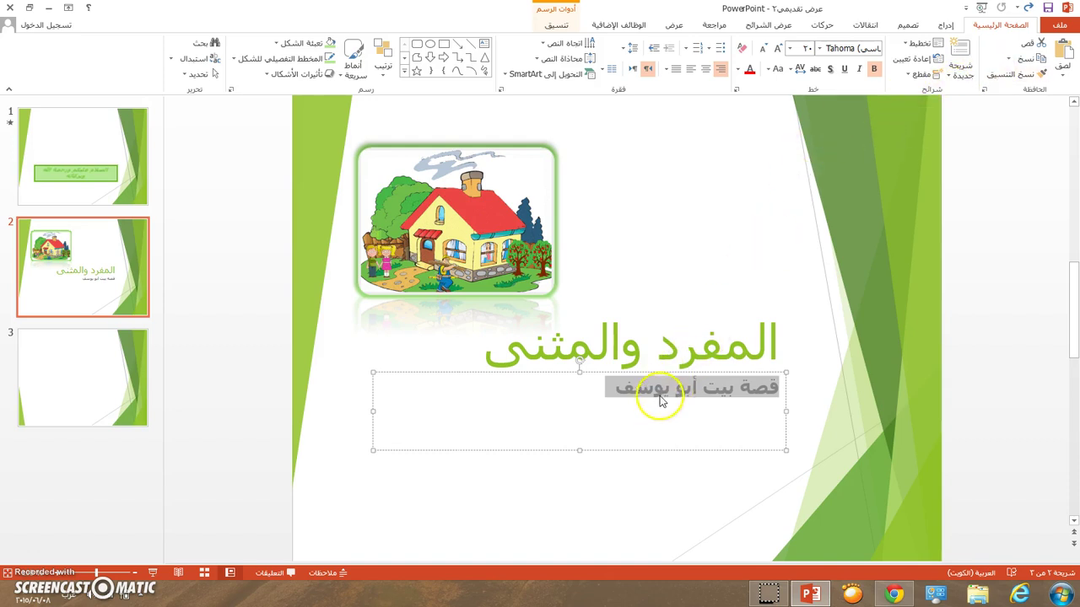
{"action": "left_click_drag", "start_coordinate": [611, 390], "coordinate": [782, 392]}
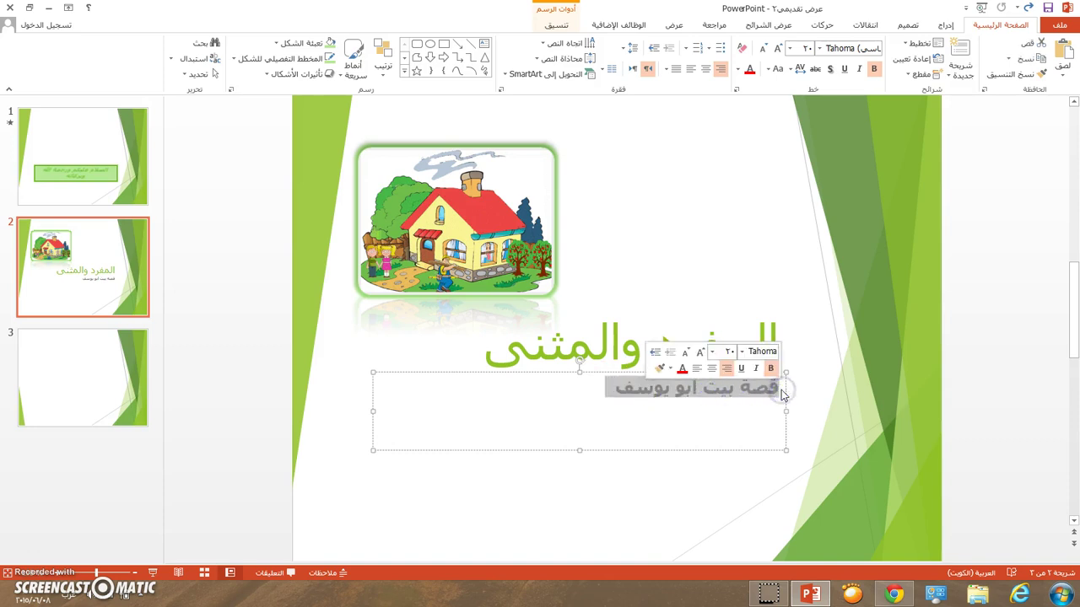
{"action": "left_click", "coordinate": [701, 354]}
{"action": "left_click", "coordinate": [742, 352]}
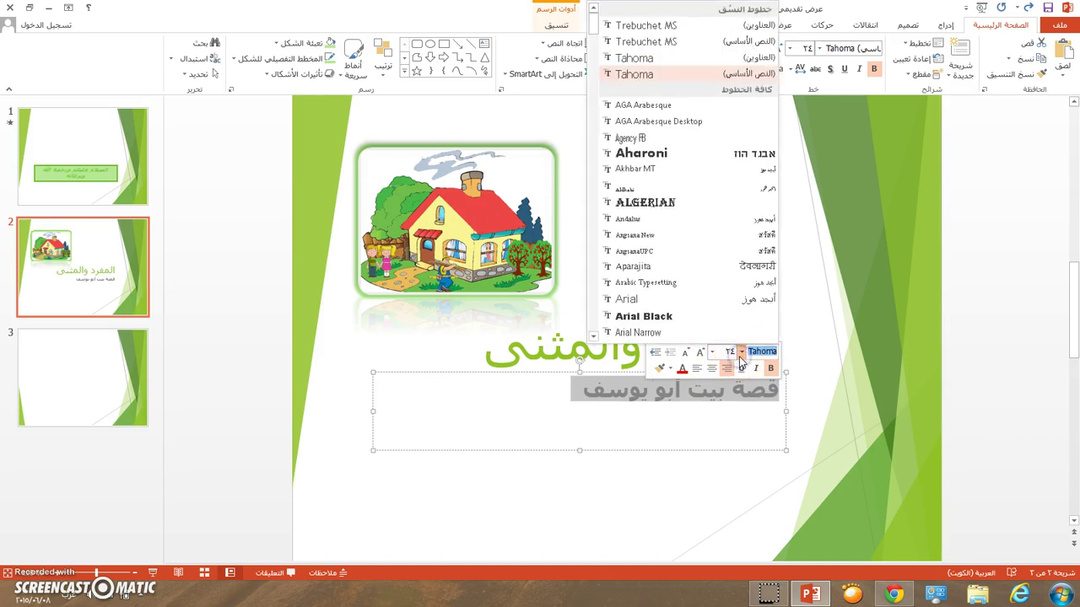
{"action": "left_click", "coordinate": [681, 135]}
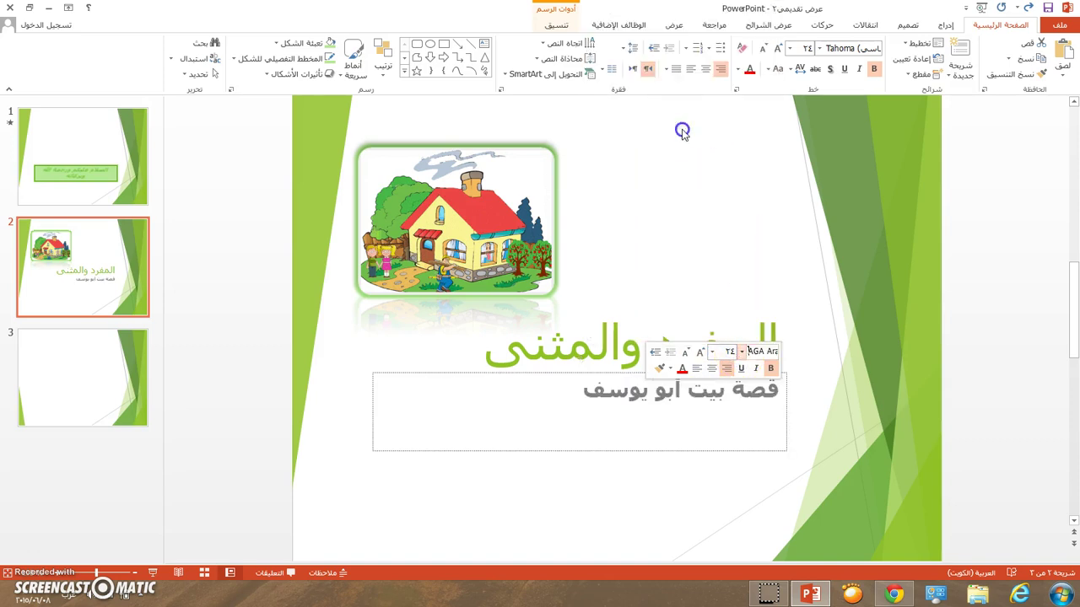
Step: Set the subtitle in the Andalus font and enlarge it to 32 points
{"action": "left_click", "coordinate": [579, 390]}
{"action": "left_click", "coordinate": [604, 393]}
{"action": "left_click_drag", "start_coordinate": [586, 391], "coordinate": [743, 398]}
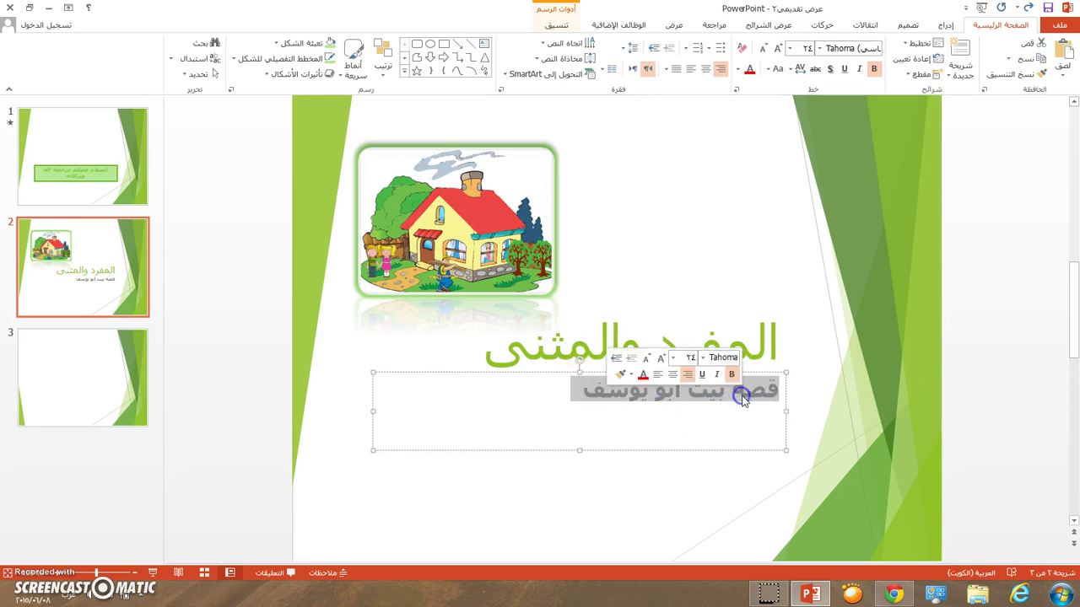
{"action": "left_click", "coordinate": [702, 358]}
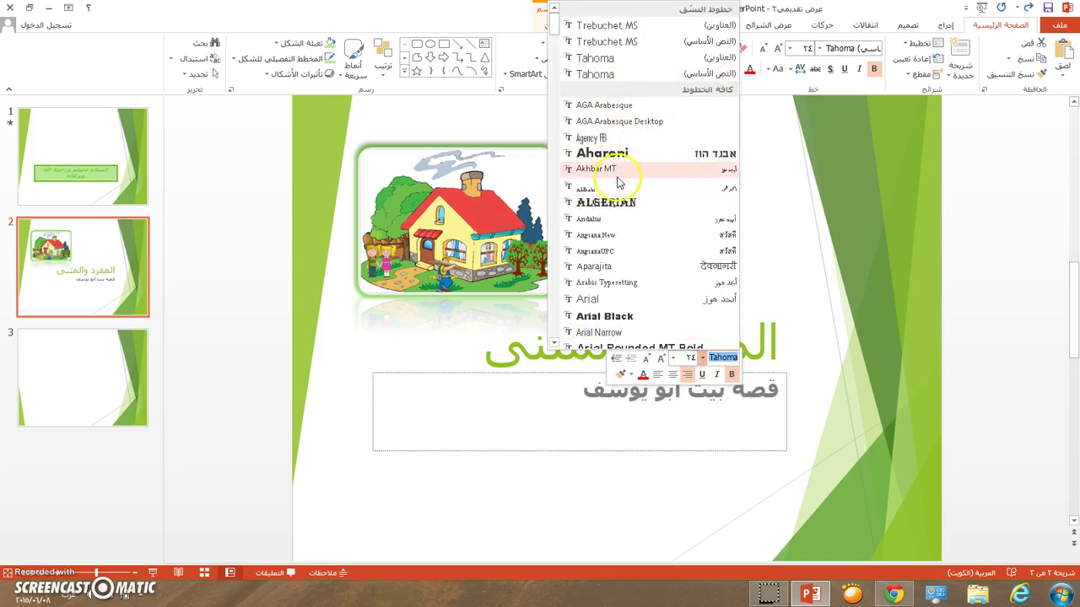
{"action": "left_click", "coordinate": [604, 217]}
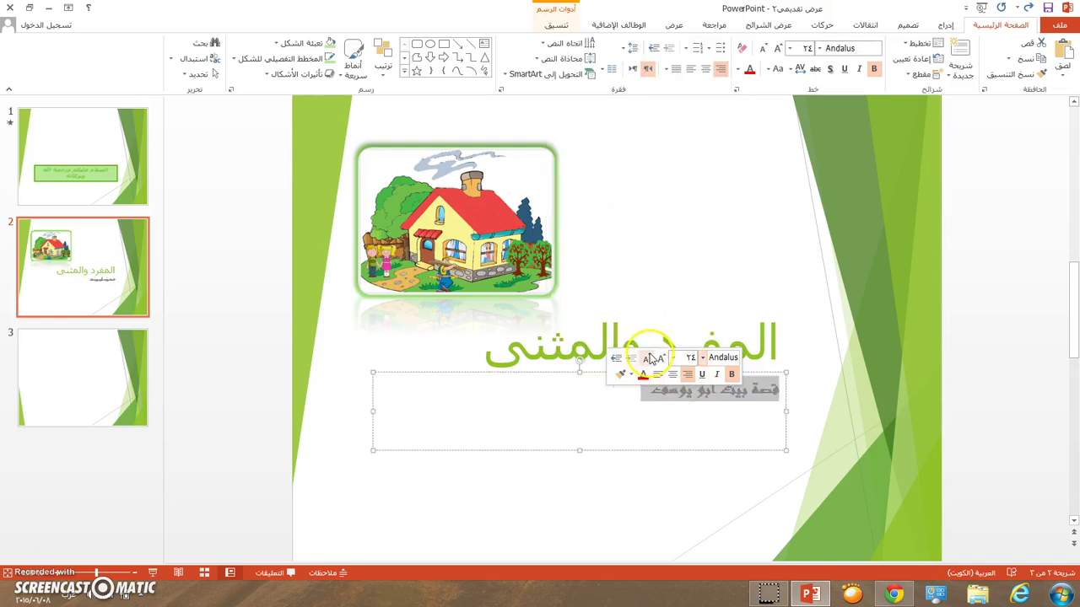
{"action": "left_click", "coordinate": [661, 358]}
{"action": "left_click", "coordinate": [660, 358]}
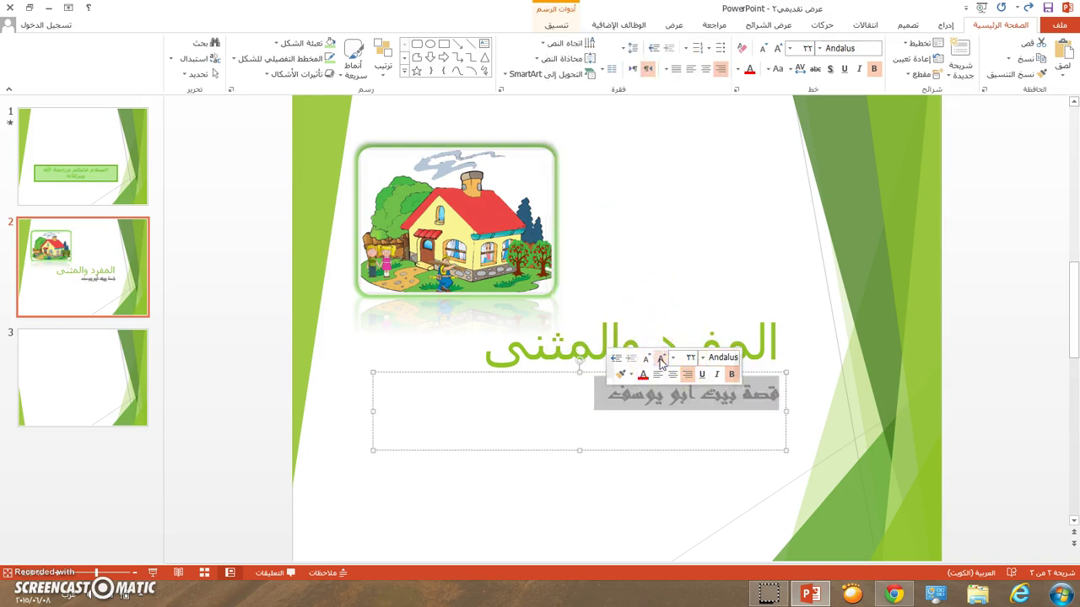
{"action": "left_click", "coordinate": [660, 358]}
Step: Enlarge the subtitle once more, move the title right and the subtitle box down-left
{"action": "left_click", "coordinate": [677, 321]}
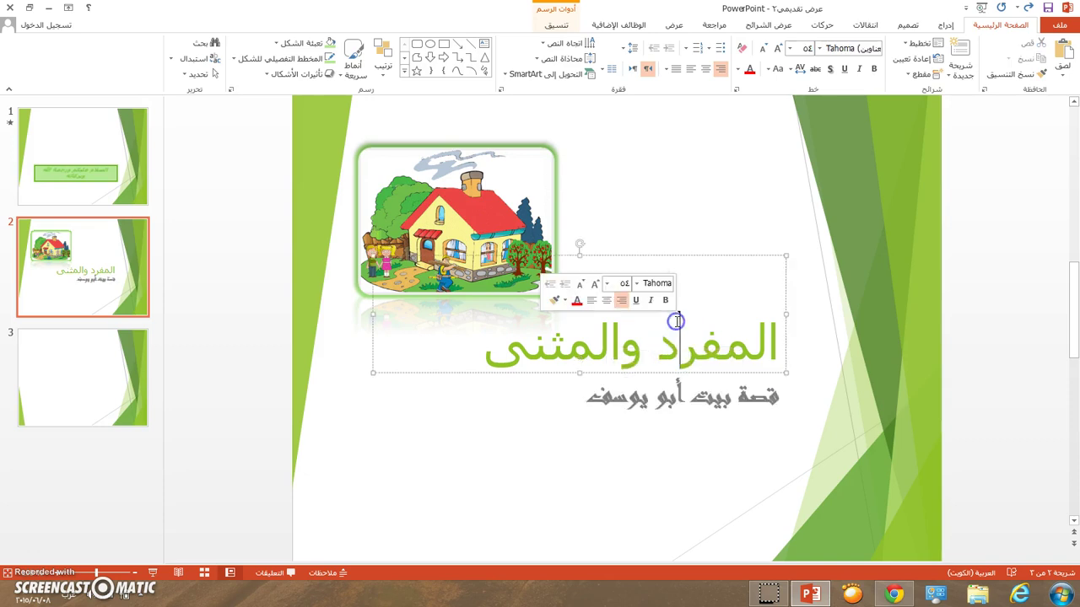
{"action": "left_click_drag", "start_coordinate": [650, 251], "coordinate": [689, 227]}
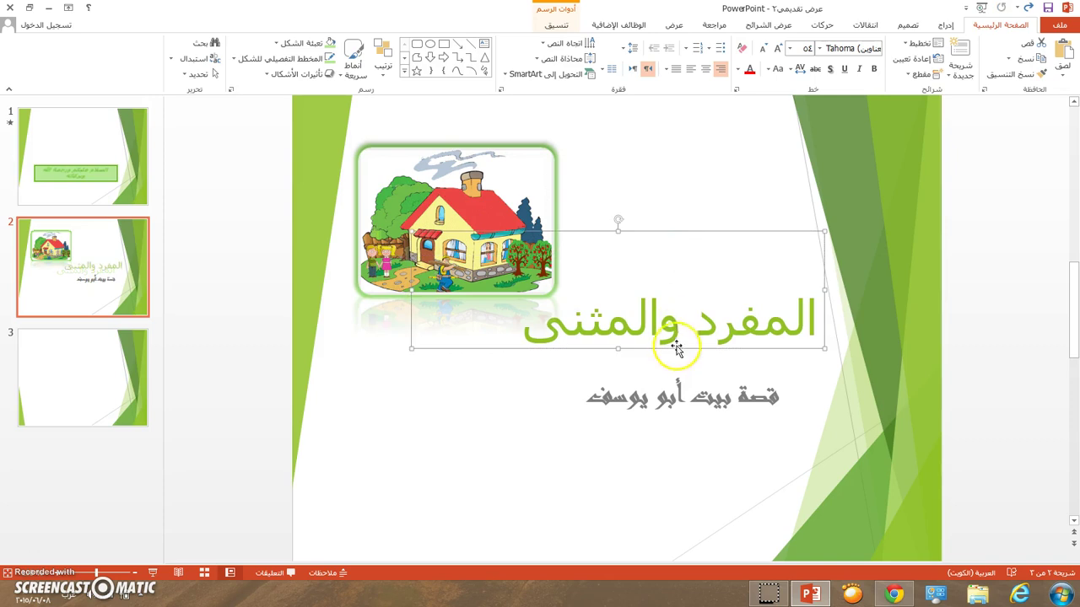
{"action": "left_click", "coordinate": [675, 372]}
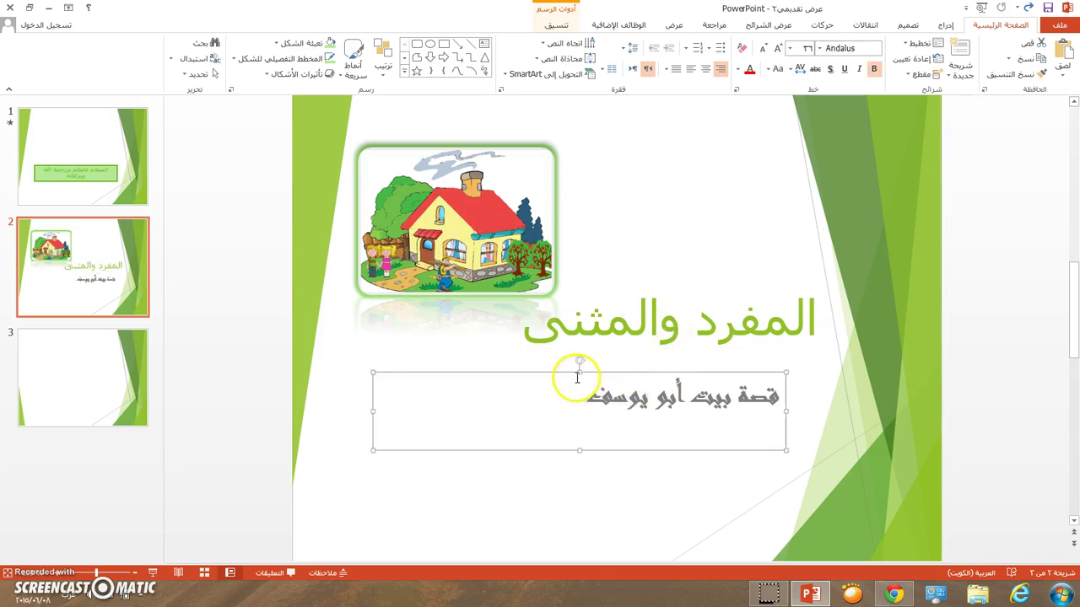
{"action": "left_click_drag", "start_coordinate": [572, 375], "coordinate": [556, 383]}
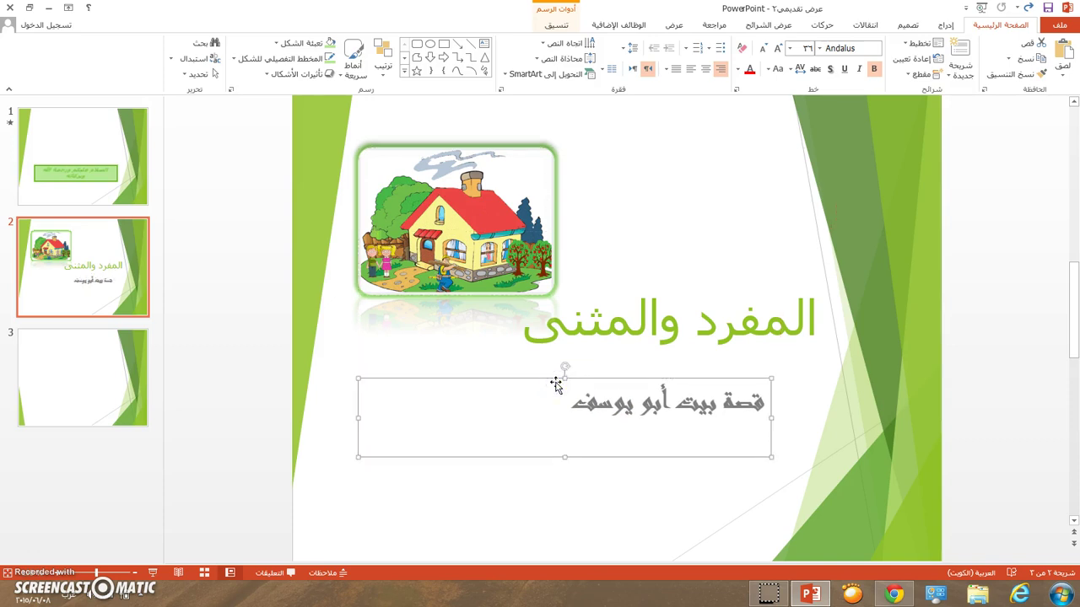
{"action": "left_click", "coordinate": [328, 478]}
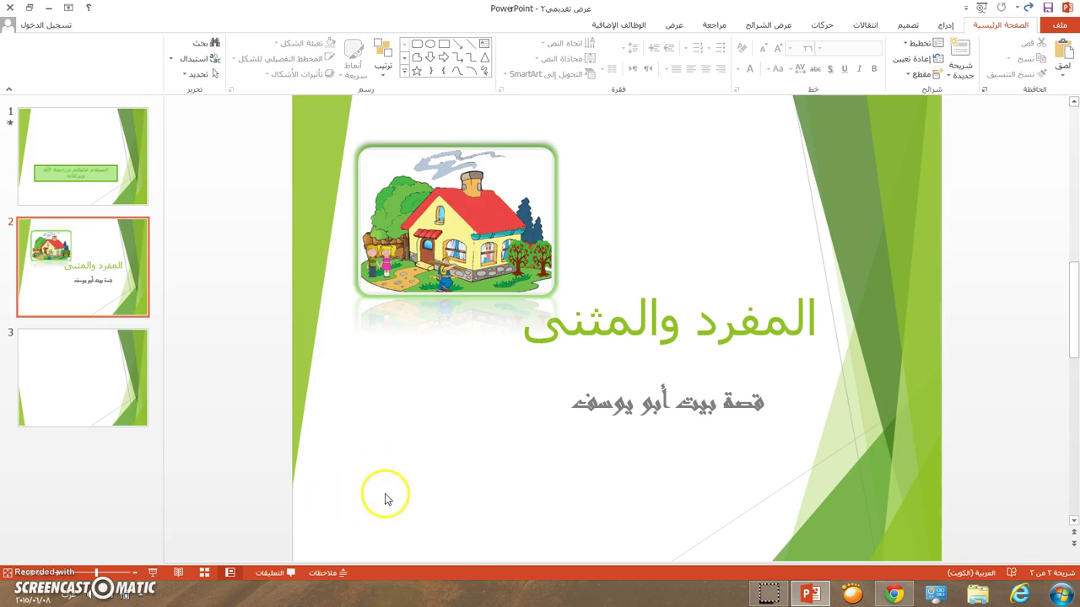
{"action": "left_click", "coordinate": [328, 498]}
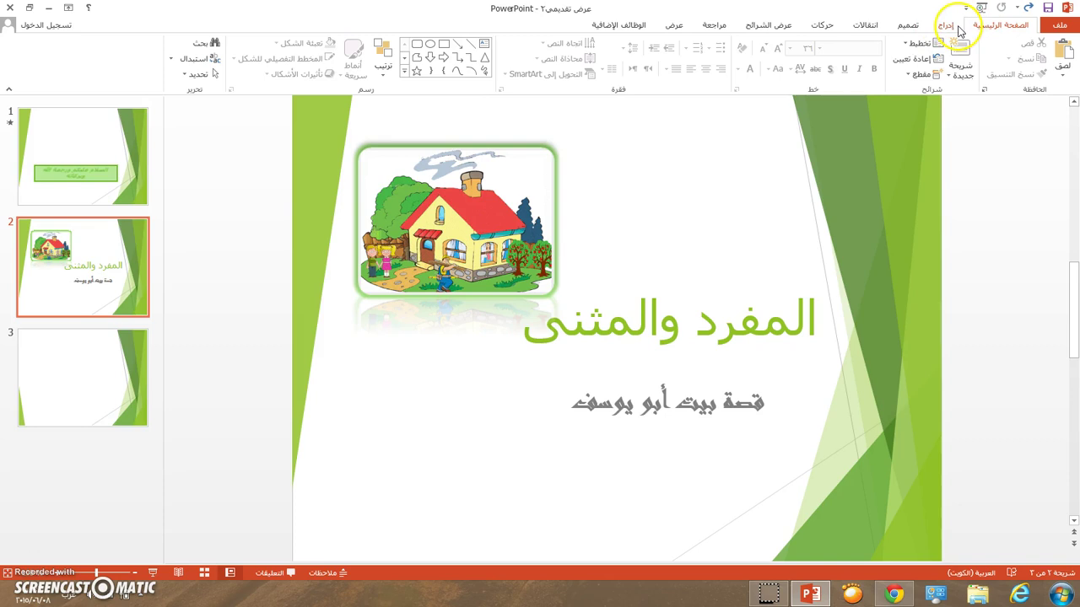
Step: Draw a green left arrow shape at the bottom-left of slide 2 and select it
{"action": "left_click", "coordinate": [959, 28]}
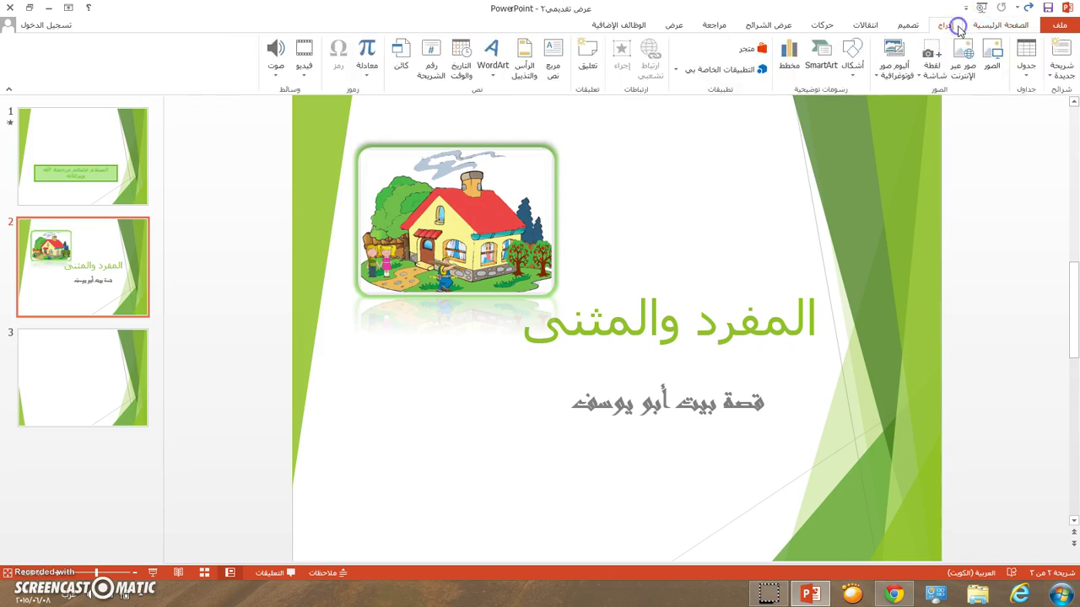
{"action": "left_click", "coordinate": [858, 77]}
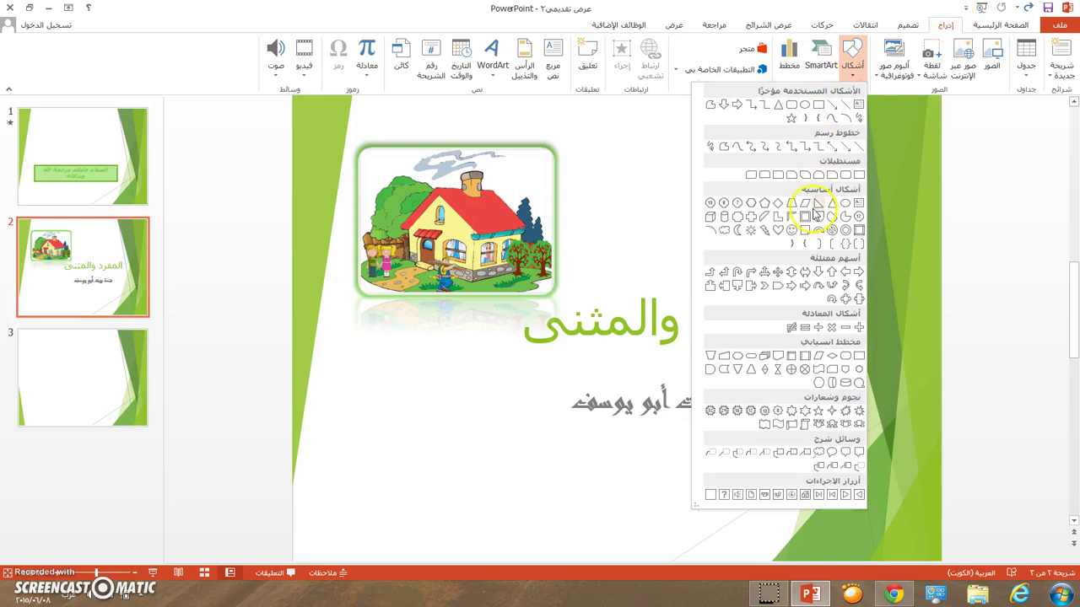
{"action": "left_click", "coordinate": [843, 279]}
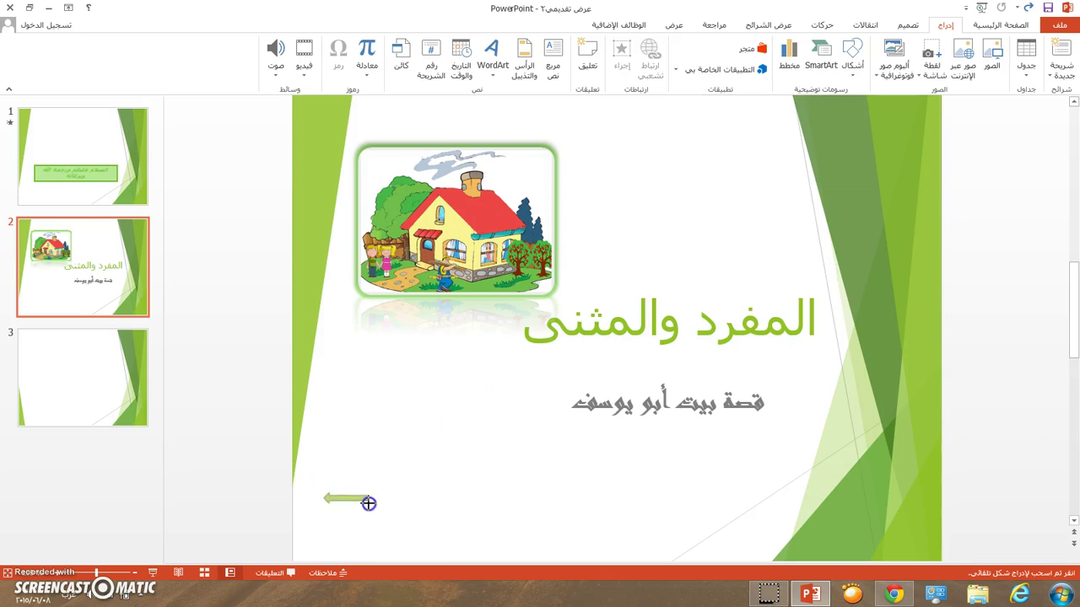
{"action": "left_click_drag", "start_coordinate": [371, 505], "coordinate": [385, 515]}
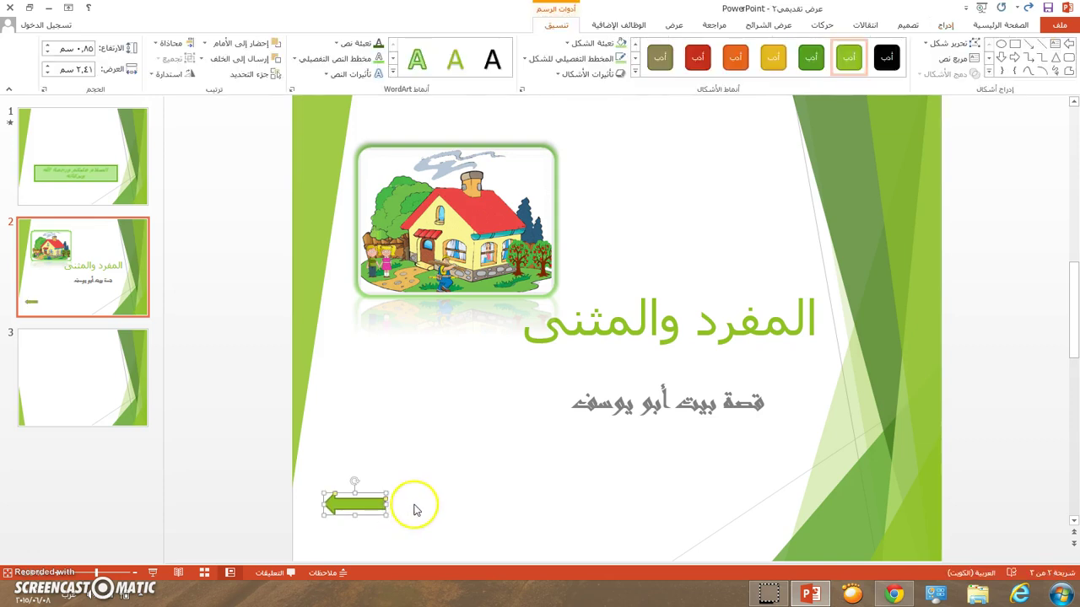
{"action": "left_click", "coordinate": [414, 505]}
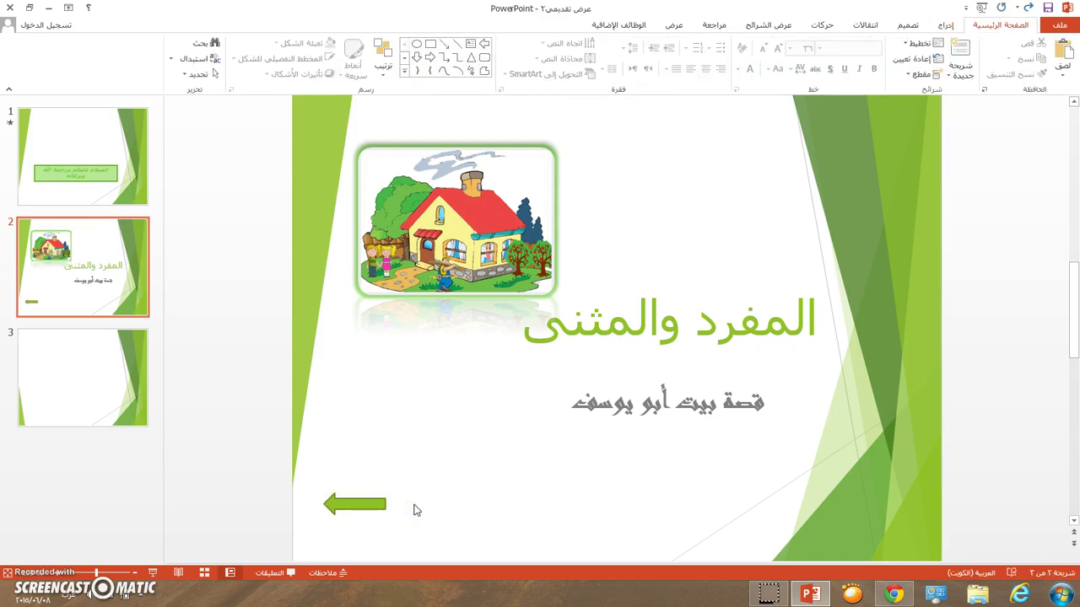
{"action": "left_click_drag", "start_coordinate": [405, 504], "coordinate": [362, 497]}
{"action": "left_click", "coordinate": [949, 24]}
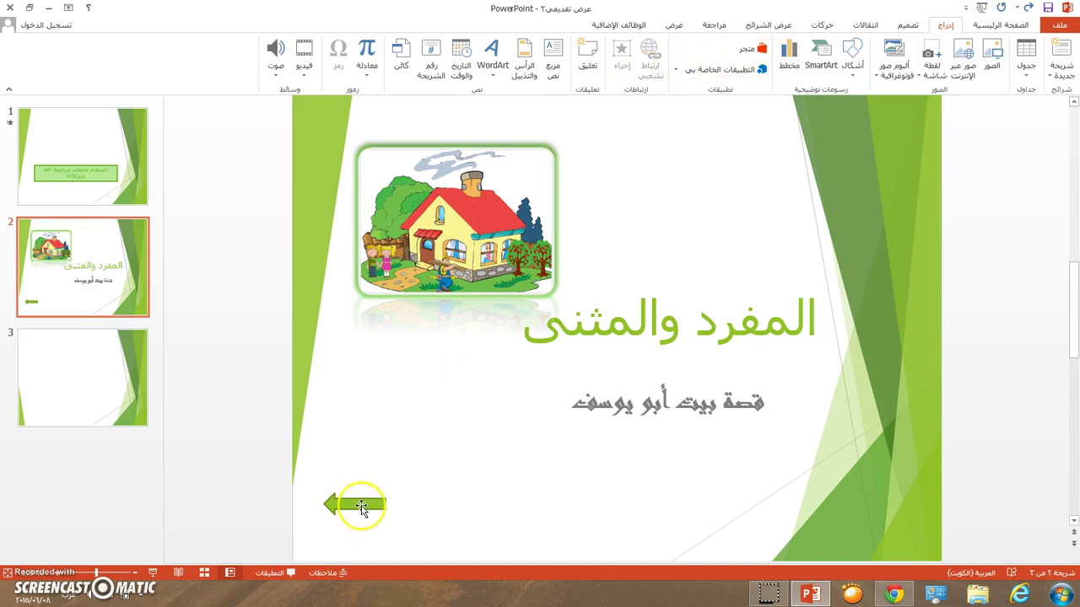
{"action": "left_click", "coordinate": [360, 506]}
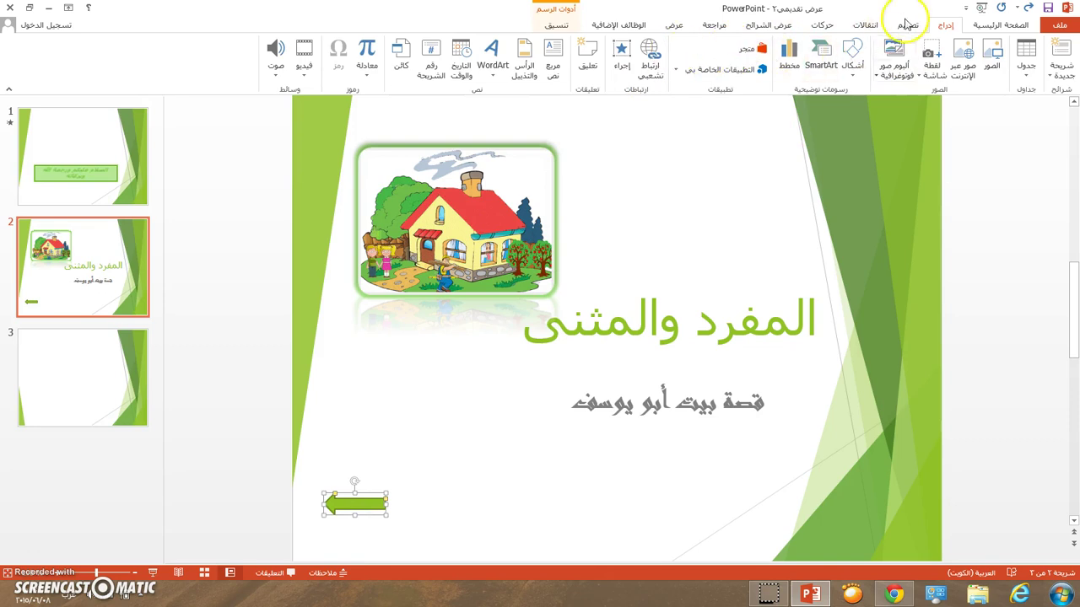
Step: Set the arrow's click action to hyperlink to slide 3
{"action": "left_click", "coordinate": [625, 66]}
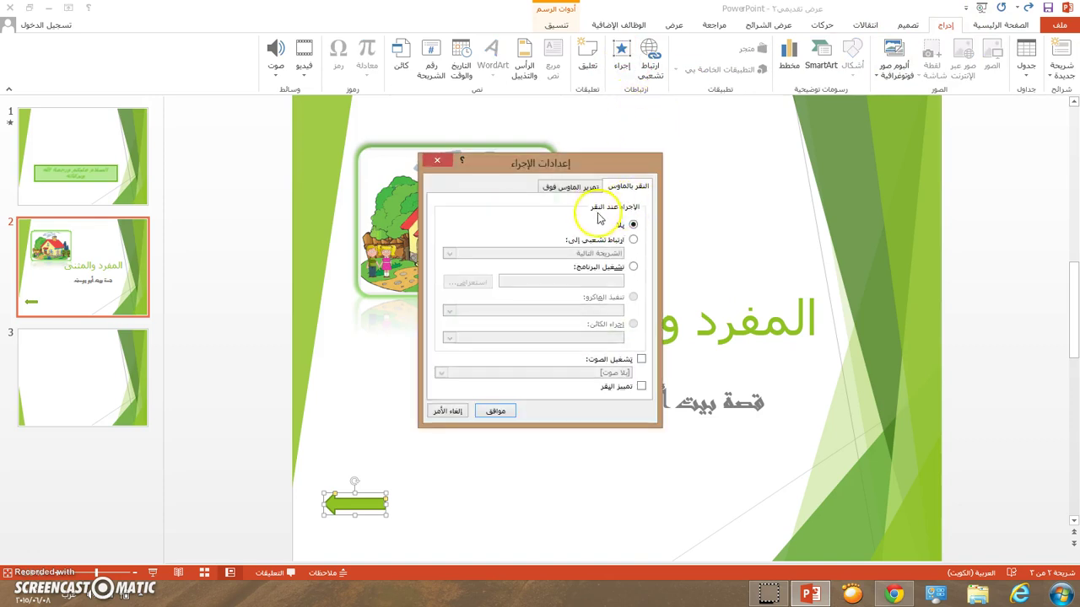
{"action": "left_click", "coordinate": [632, 240]}
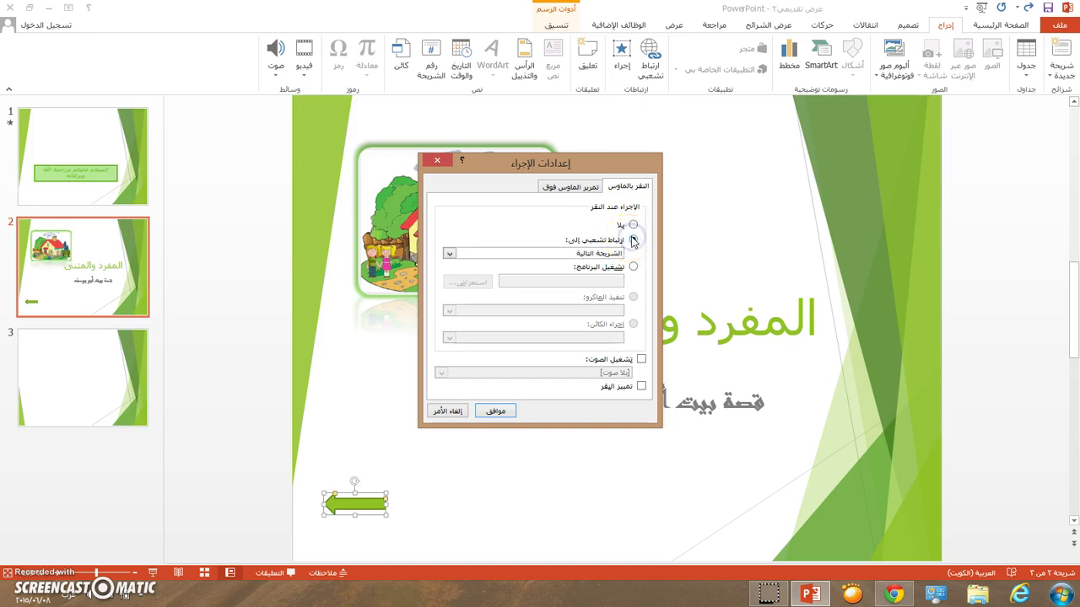
{"action": "left_click", "coordinate": [449, 255]}
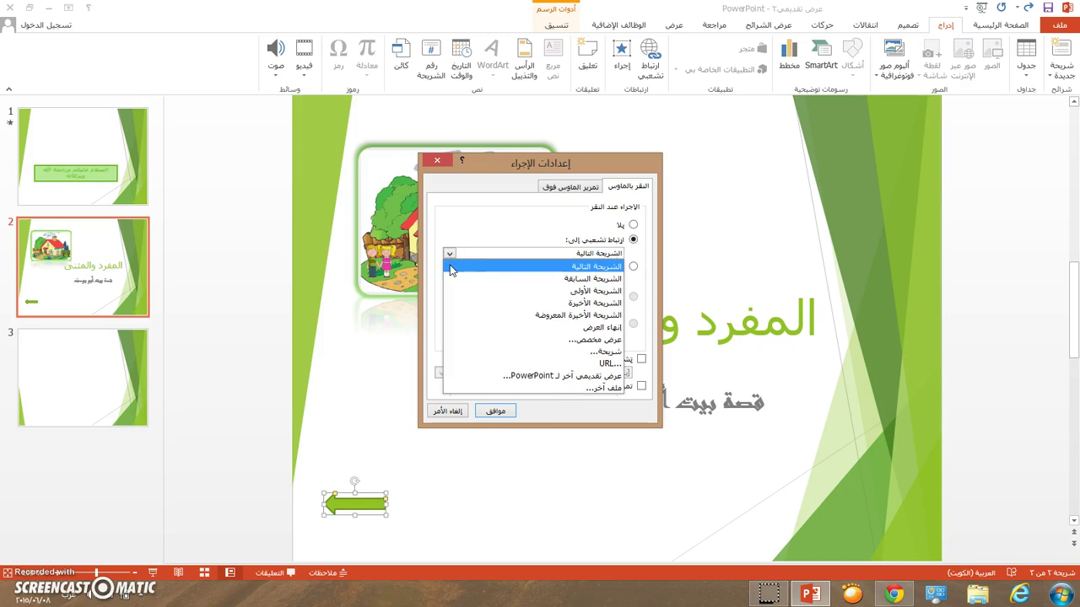
{"action": "left_click", "coordinate": [474, 351]}
{"action": "left_click", "coordinate": [622, 234]}
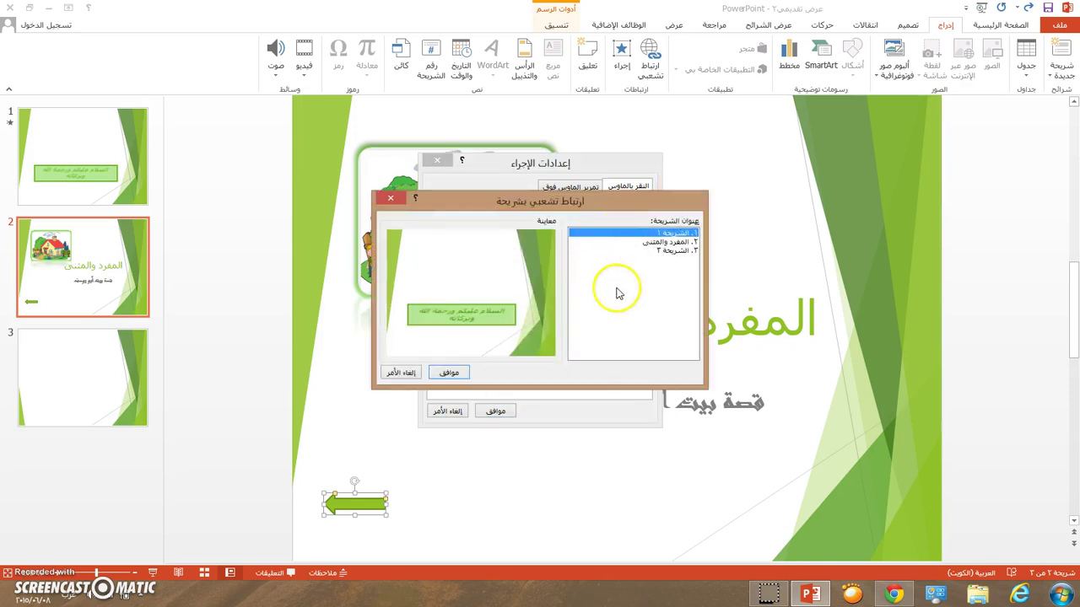
{"action": "left_click", "coordinate": [635, 243]}
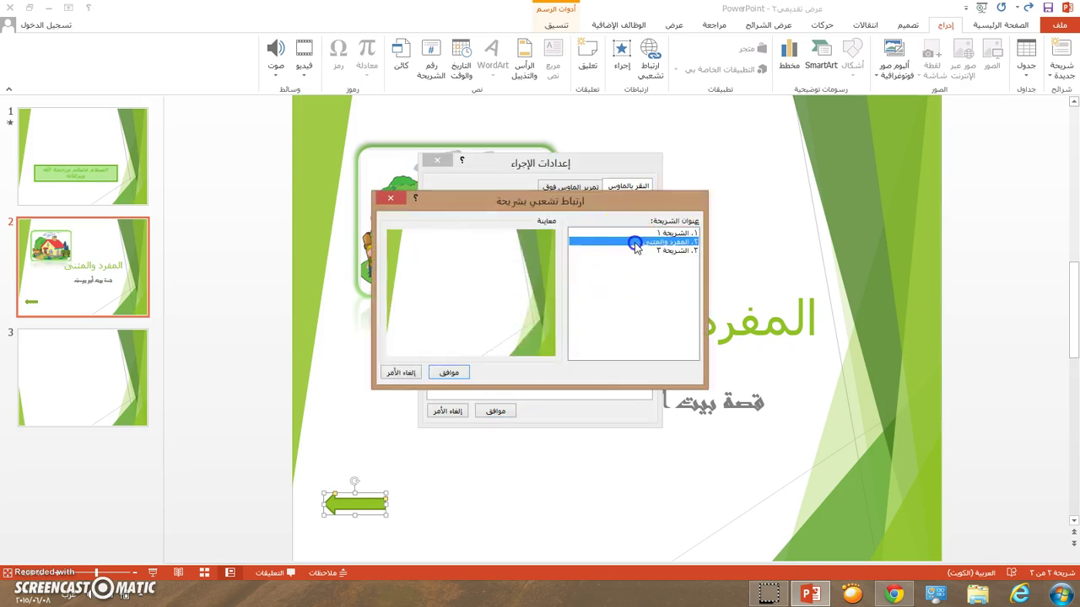
{"action": "left_click", "coordinate": [633, 252]}
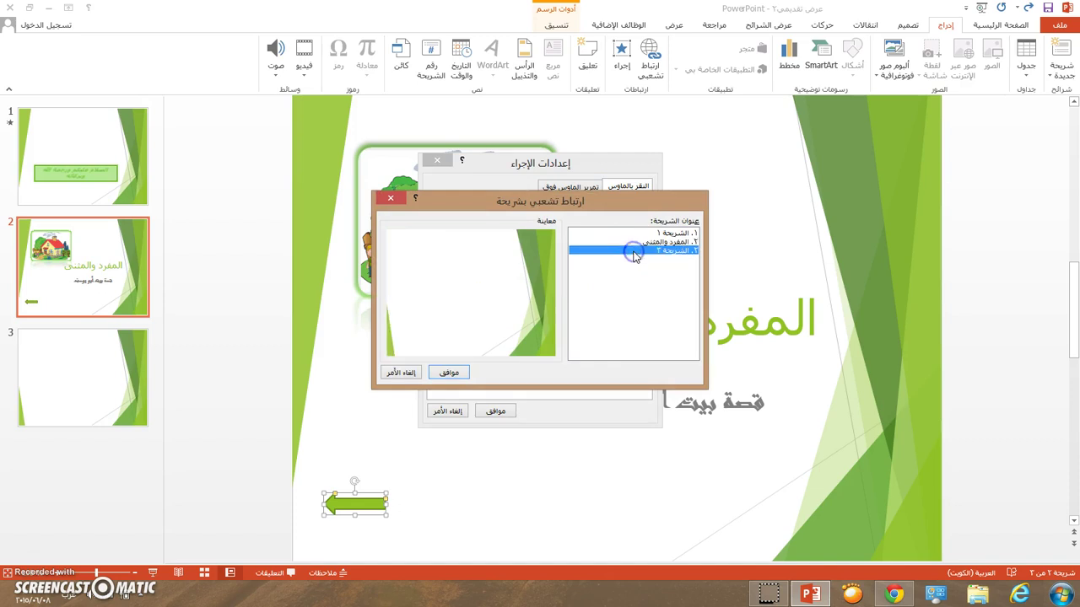
{"action": "left_click", "coordinate": [449, 372]}
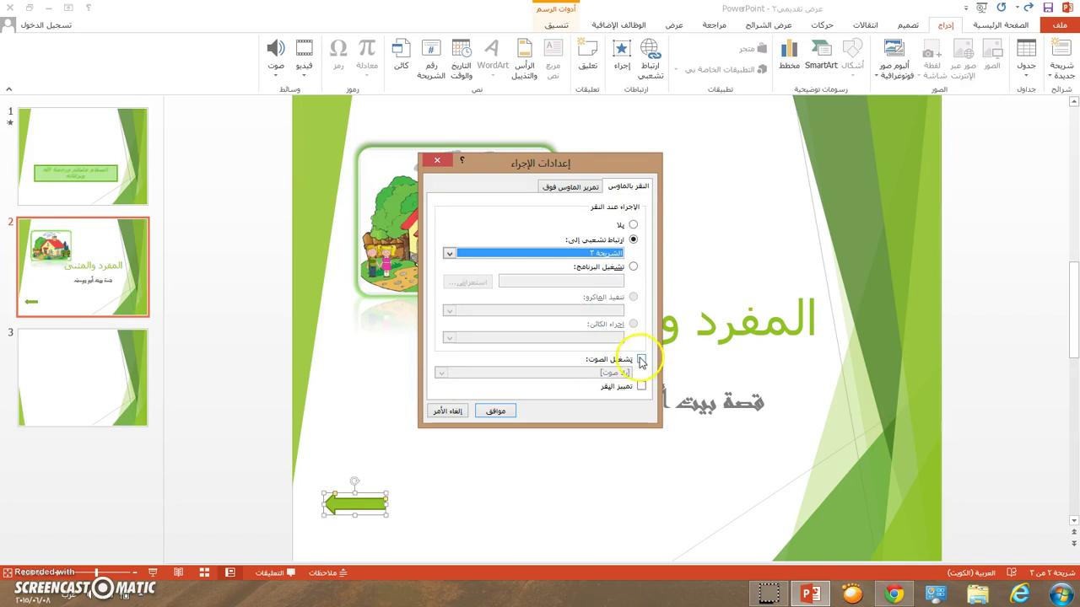
Step: Make the arrow play the انقر فوق sound on click and apply the settings
{"action": "left_click", "coordinate": [641, 360]}
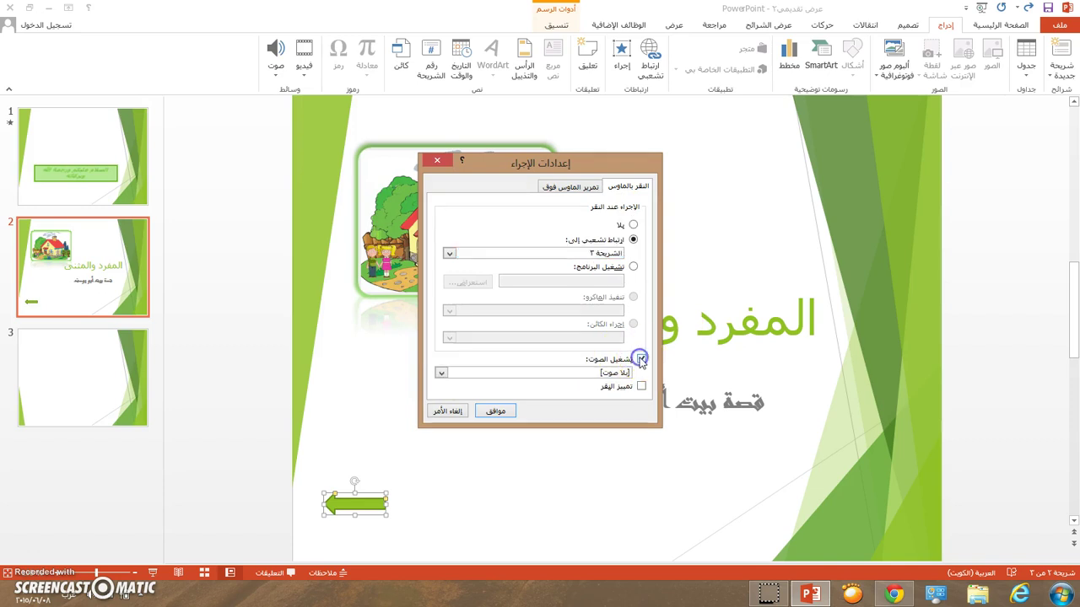
{"action": "left_click", "coordinate": [440, 374]}
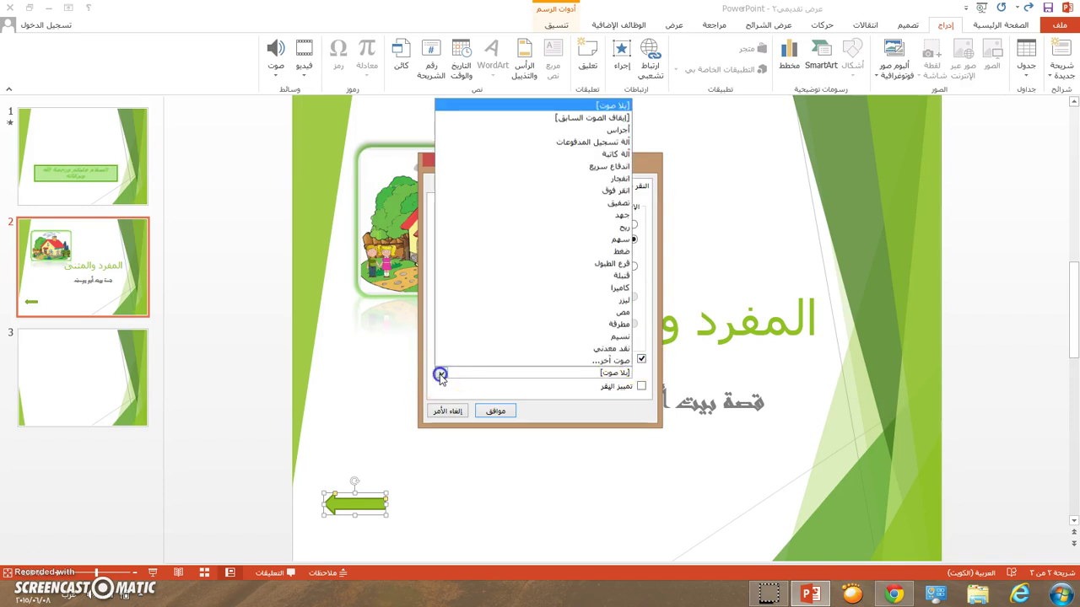
{"action": "left_click", "coordinate": [518, 193]}
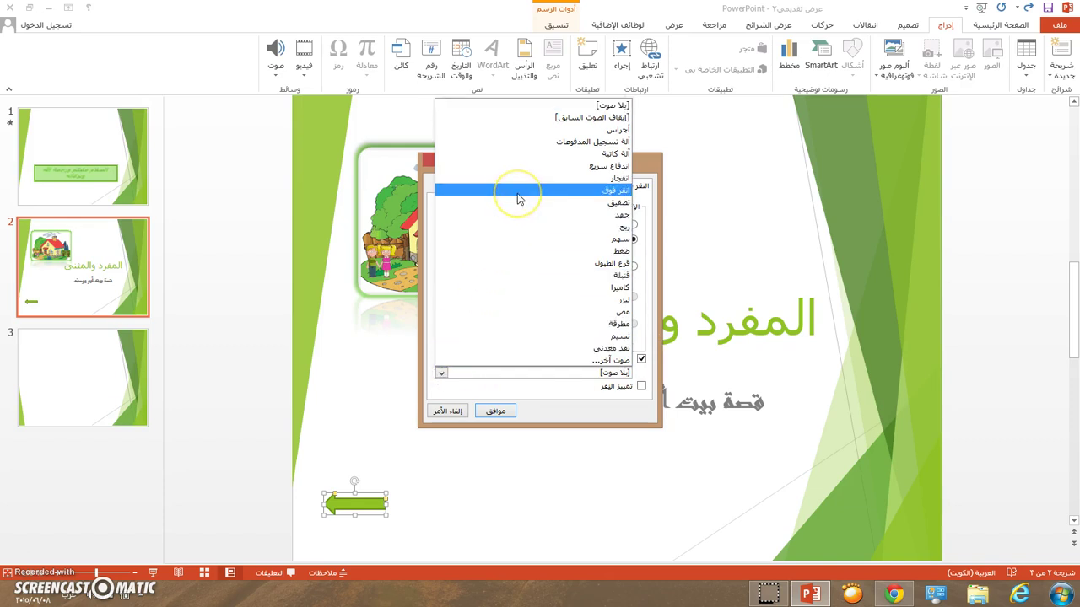
{"action": "left_click", "coordinate": [517, 193]}
{"action": "left_click", "coordinate": [498, 410]}
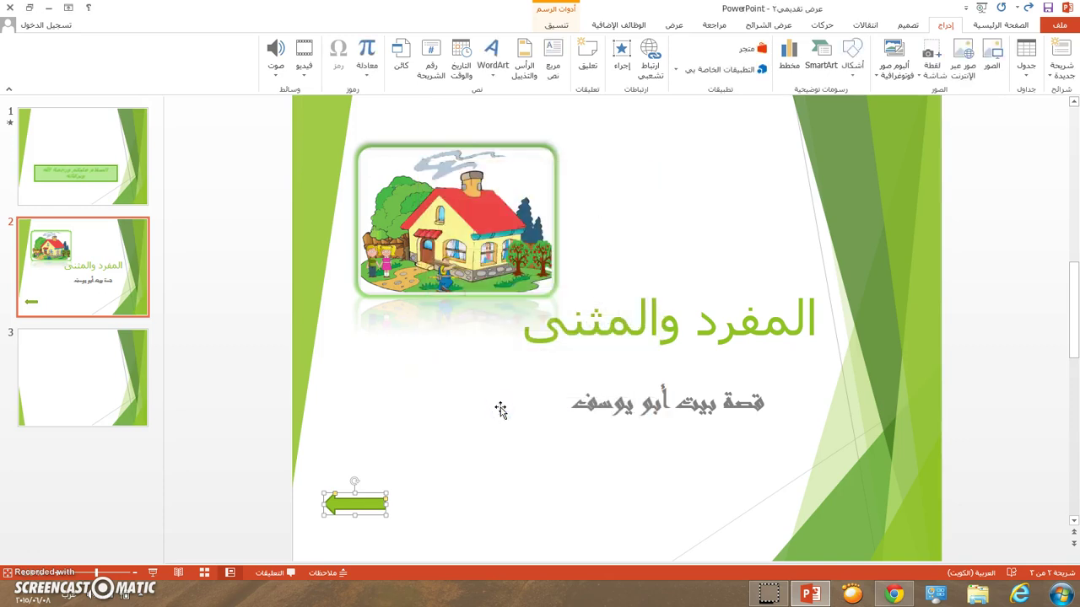
Step: Test the arrow link in a slide show from slide 2, then delete the blank slide 3
{"action": "left_click", "coordinate": [167, 581]}
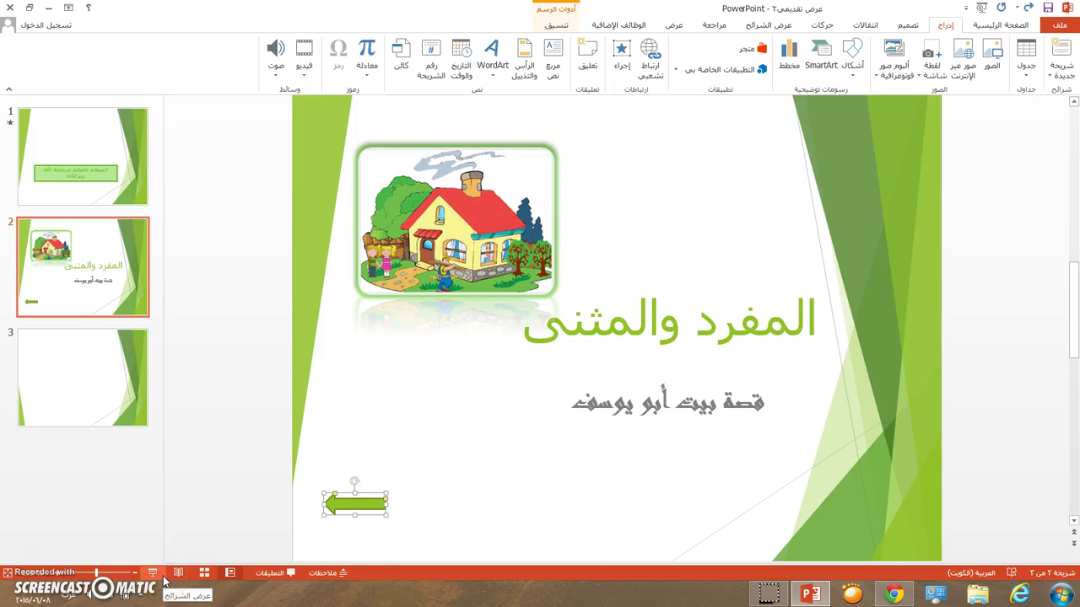
{"action": "left_click", "coordinate": [163, 578]}
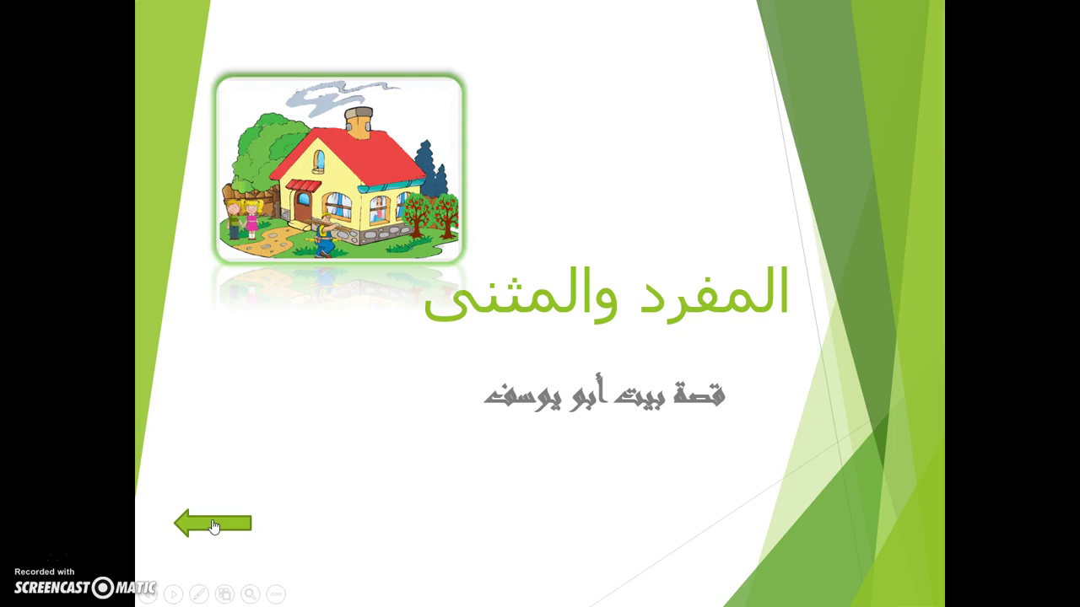
{"action": "left_click", "coordinate": [212, 524]}
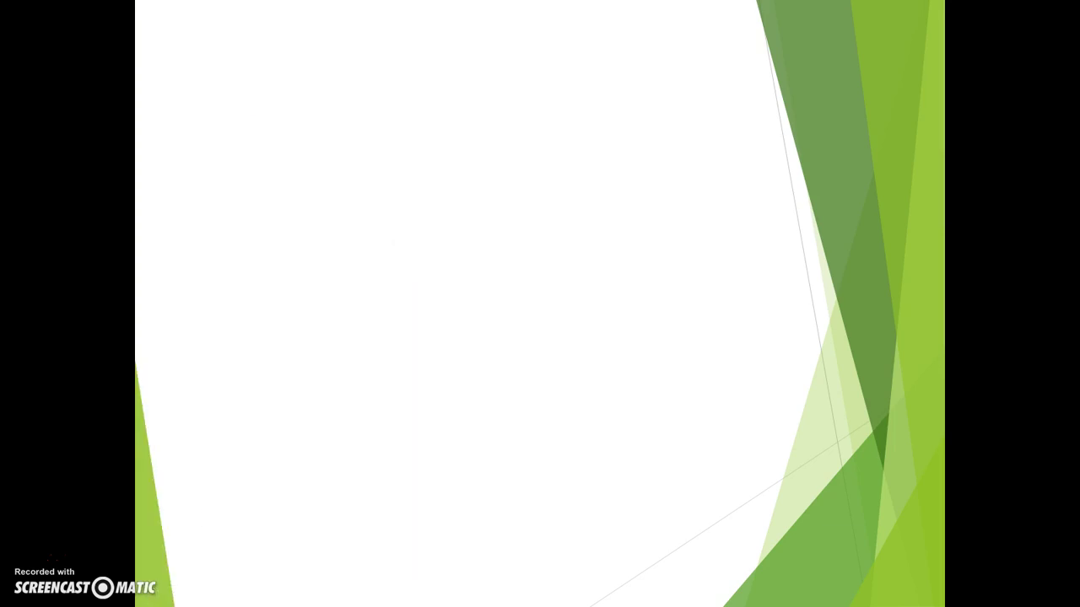
{"action": "key", "text": "Escape"}
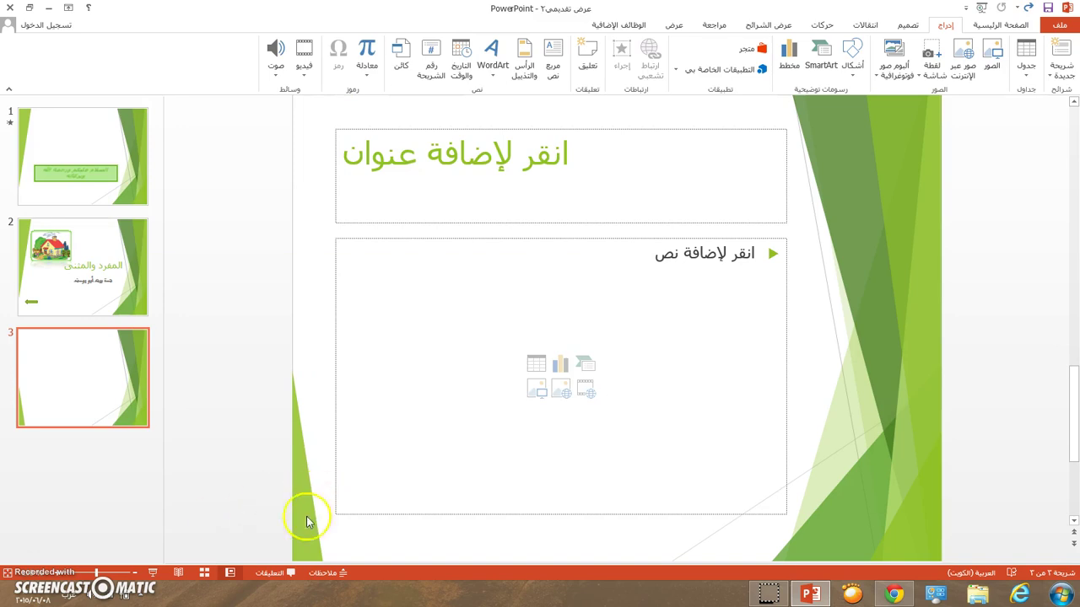
{"action": "key", "text": "Delete"}
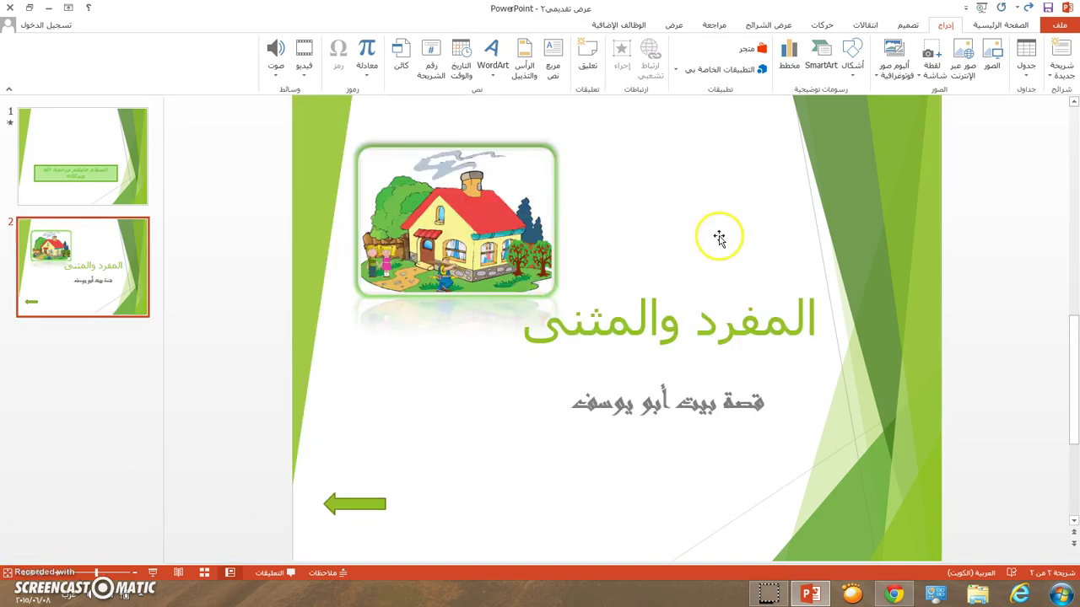
Step: Add a new slide 3 titled 'أبو يوسف نجار ماهر' on a single line
{"action": "left_click", "coordinate": [1061, 65]}
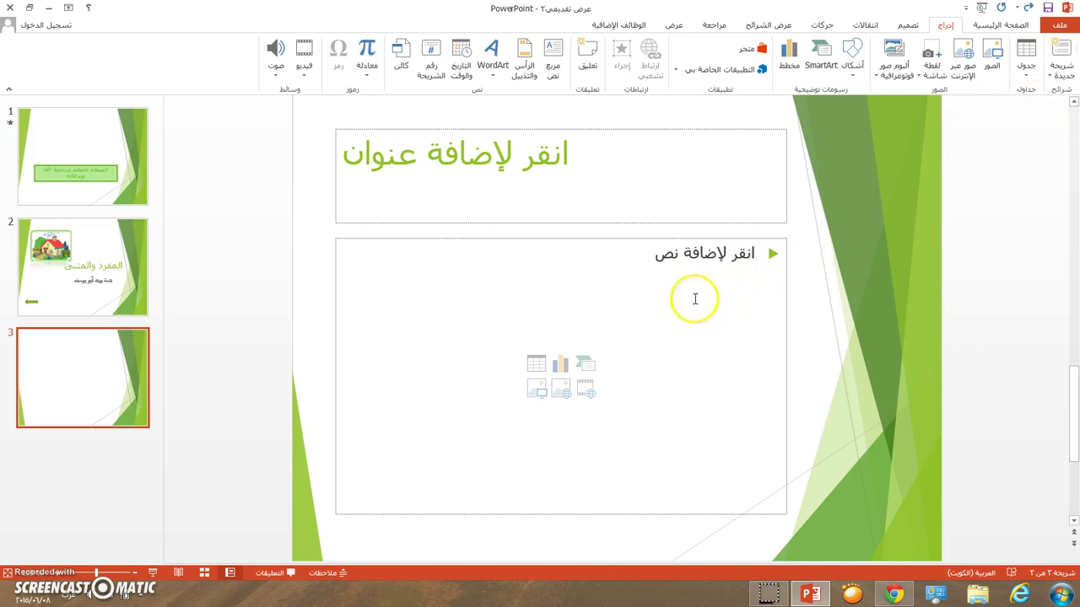
{"action": "left_click", "coordinate": [644, 218]}
{"action": "type", "text": "أبو"}
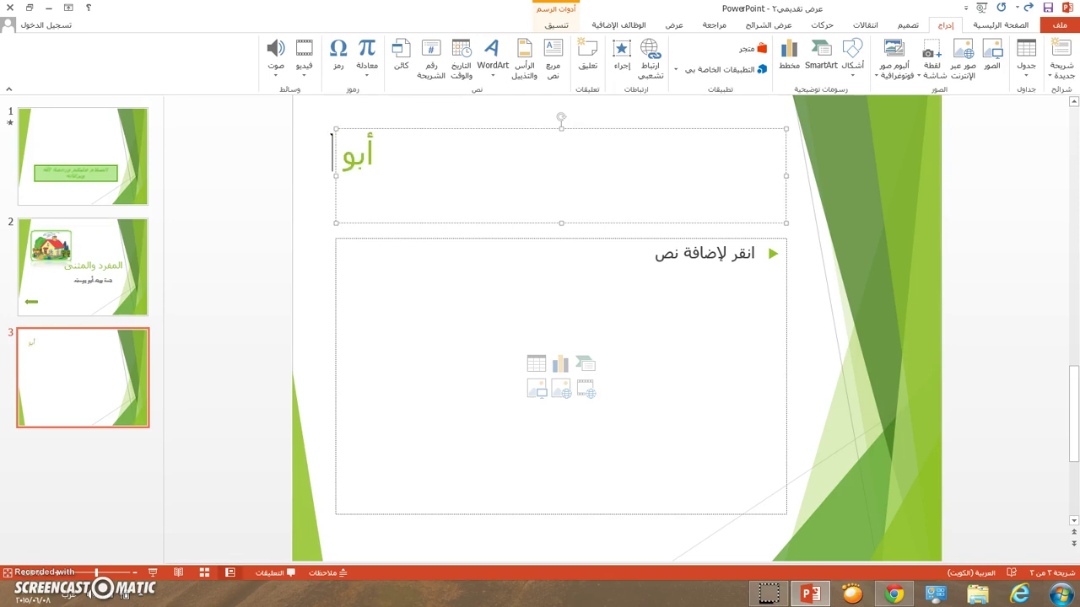
{"action": "type", "text": "يوسف"}
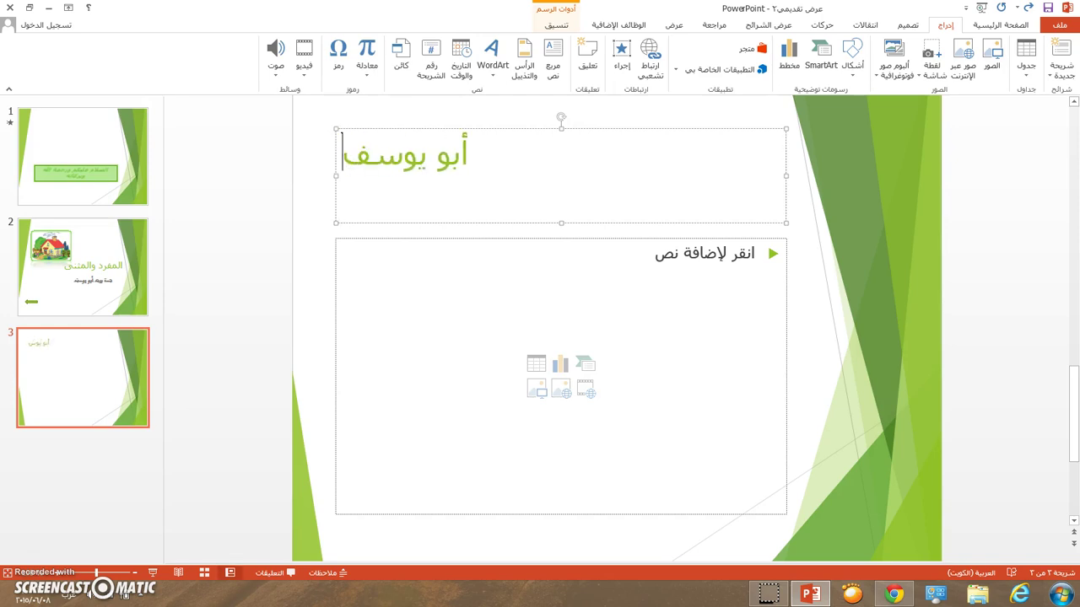
{"action": "type", "text": " نجار"}
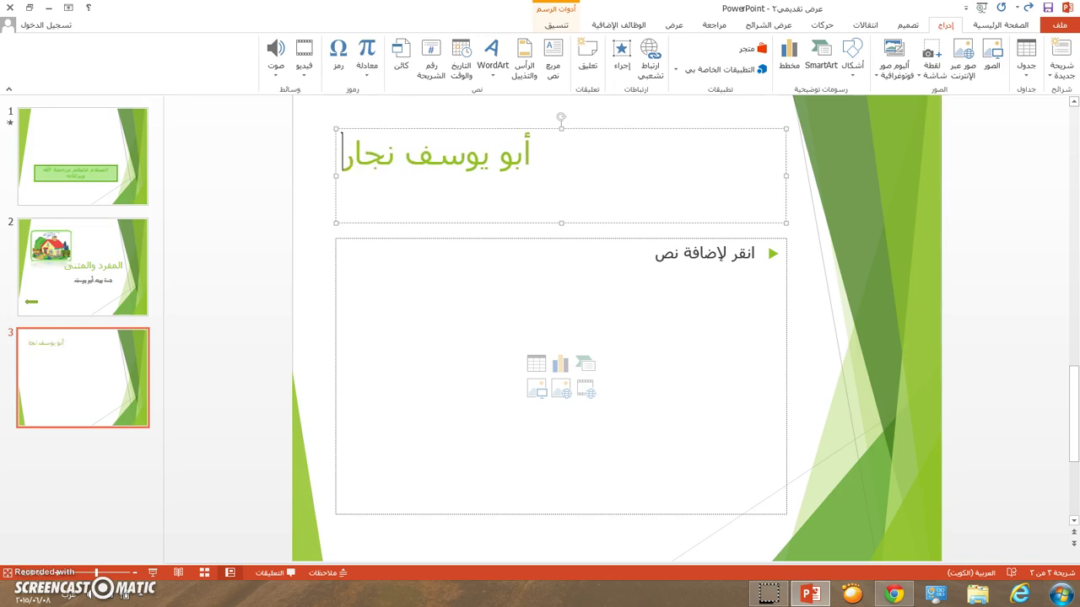
{"action": "type", "text": " ماه"}
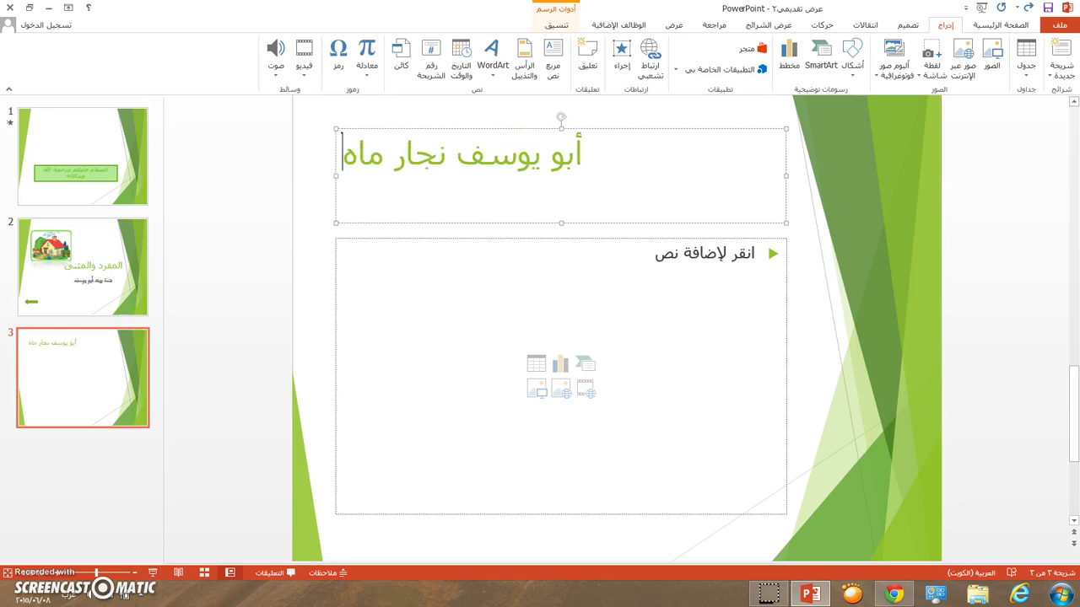
{"action": "type", "text": "ر"}
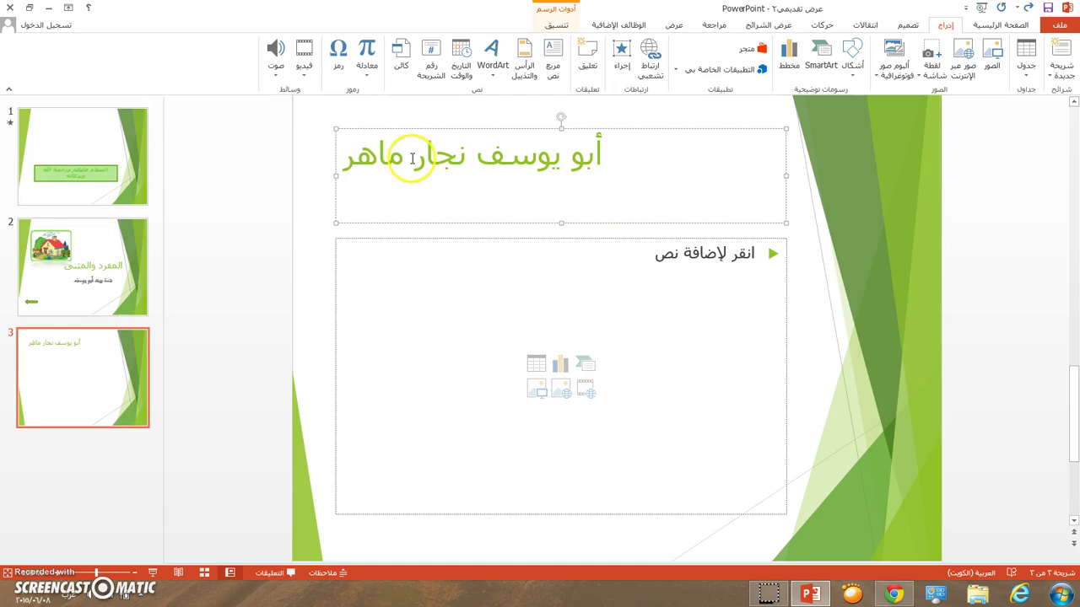
{"action": "left_click", "coordinate": [339, 156]}
{"action": "left_click", "coordinate": [405, 156]}
{"action": "left_click", "coordinate": [532, 151]}
{"action": "key", "text": "Return"}
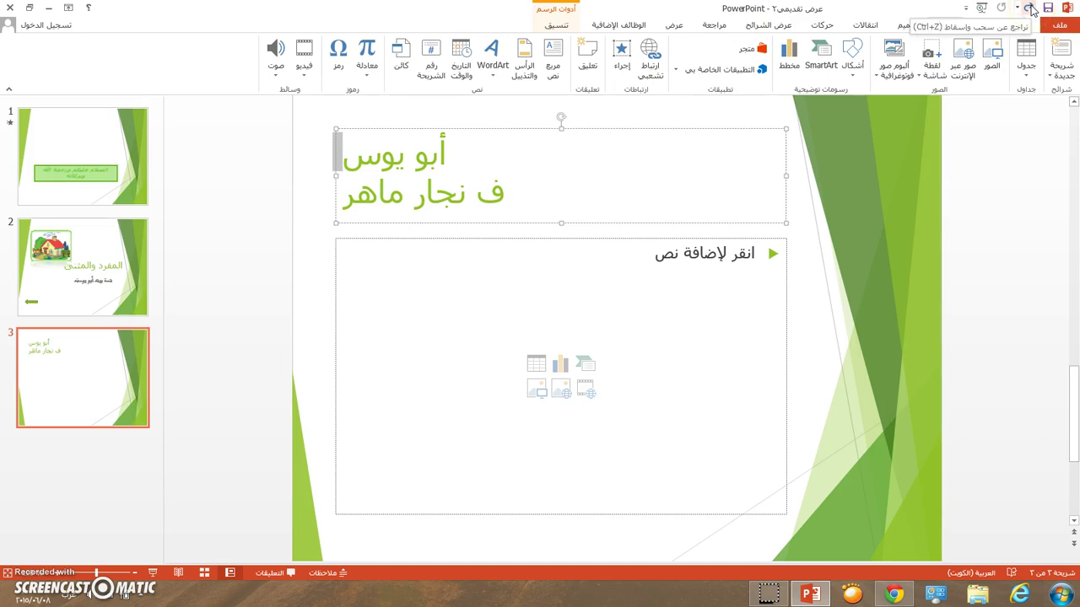
{"action": "left_click", "coordinate": [1029, 8]}
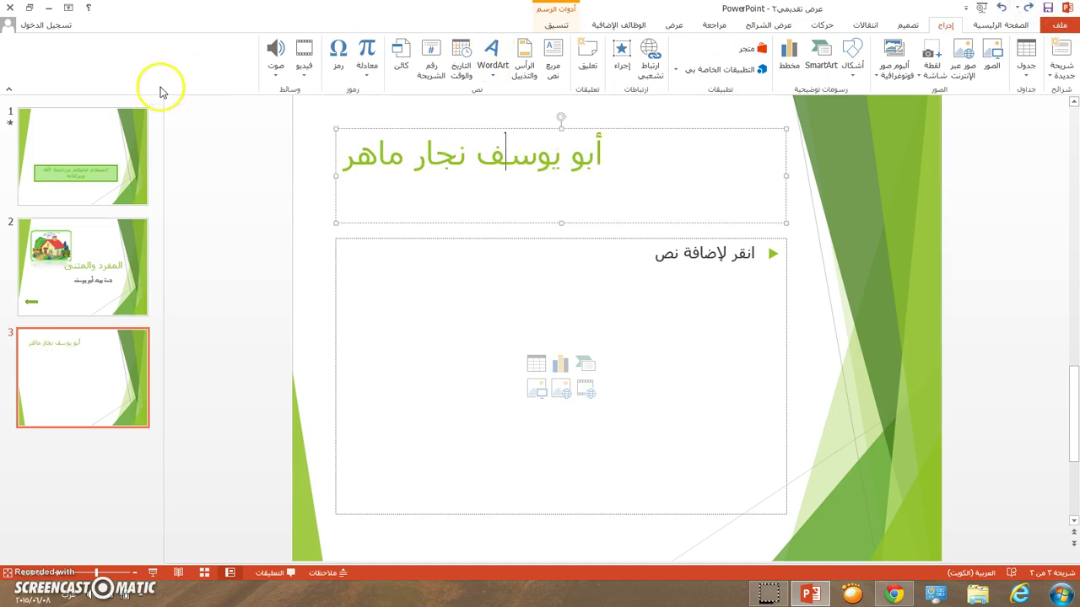
{"action": "left_click_drag", "start_coordinate": [343, 157], "coordinate": [604, 174]}
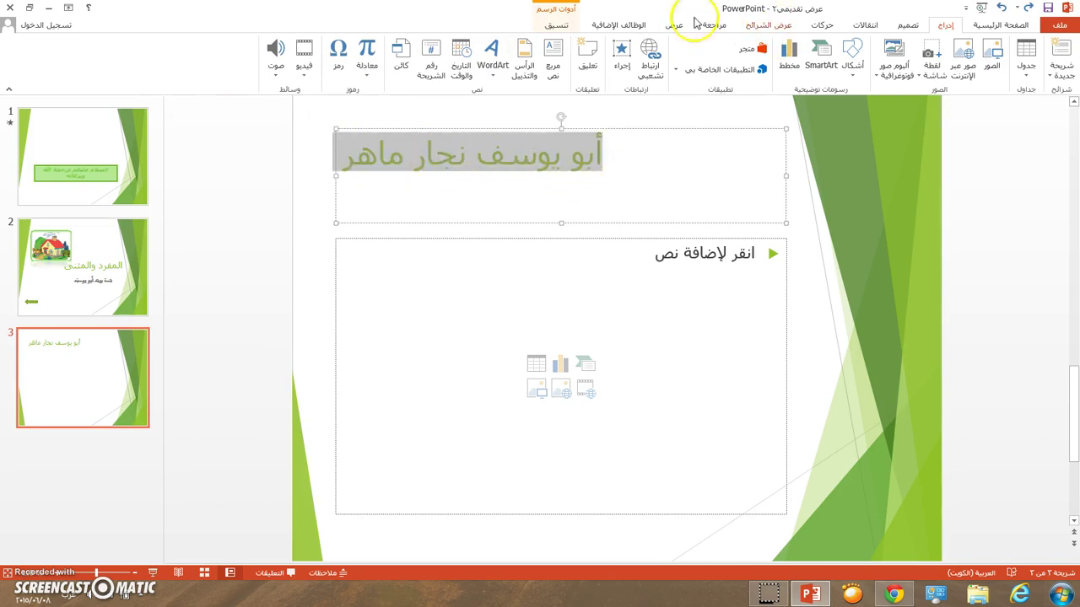
Step: Give the slide 3 title box the Subtle Effect - Green style and centre its text
{"action": "left_click", "coordinate": [554, 26]}
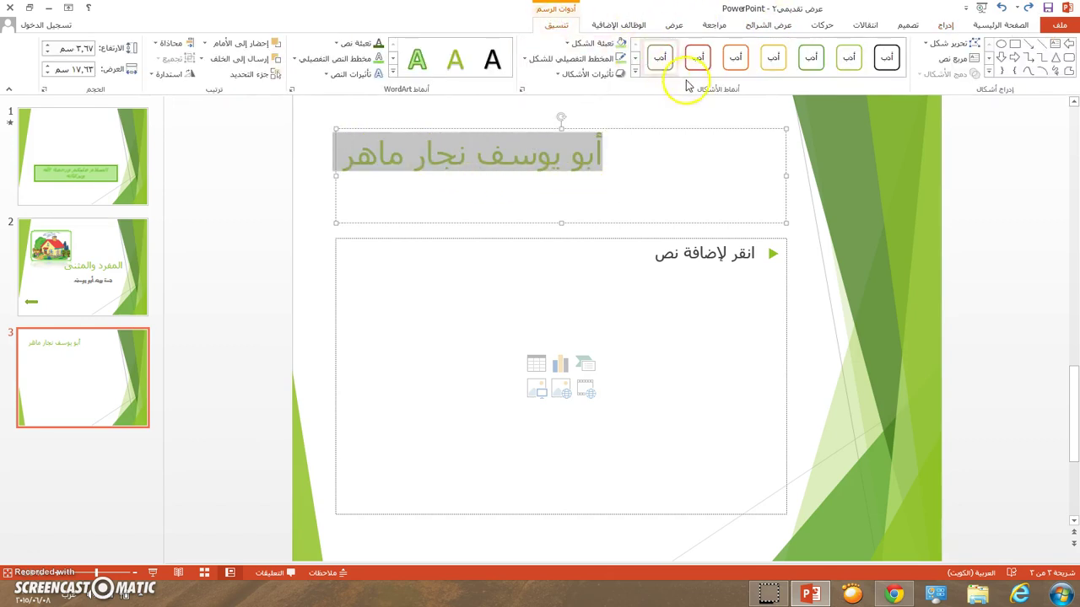
{"action": "left_click", "coordinate": [812, 65]}
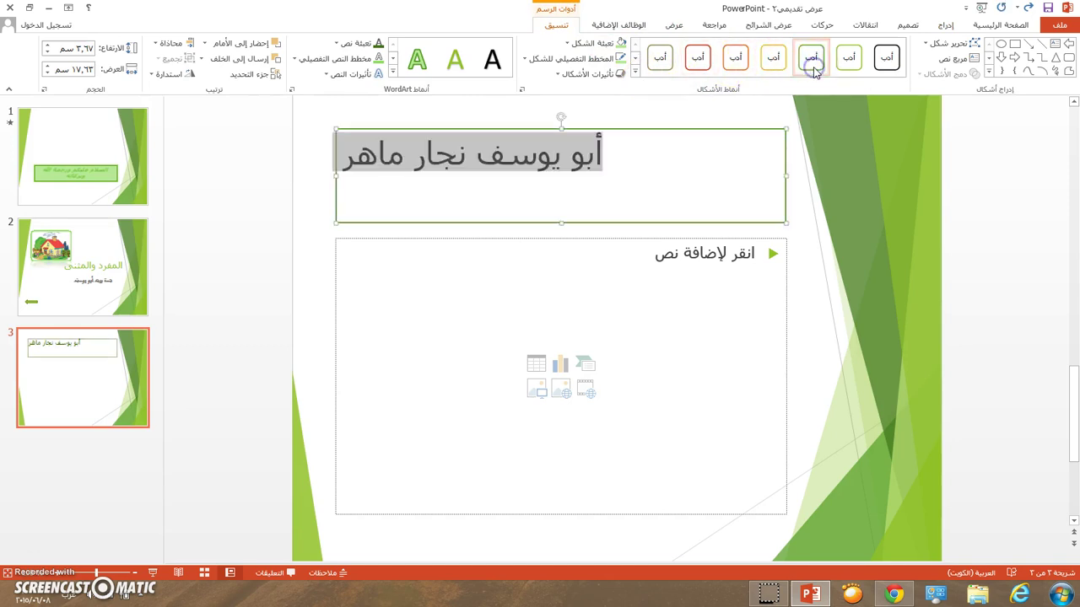
{"action": "left_click", "coordinate": [633, 74]}
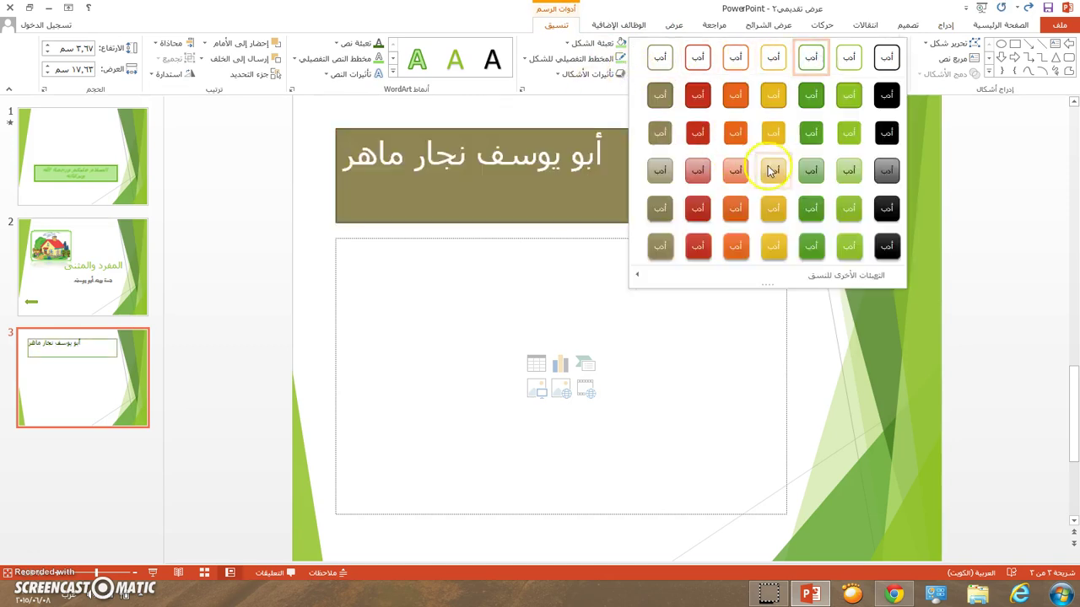
{"action": "left_click", "coordinate": [854, 175]}
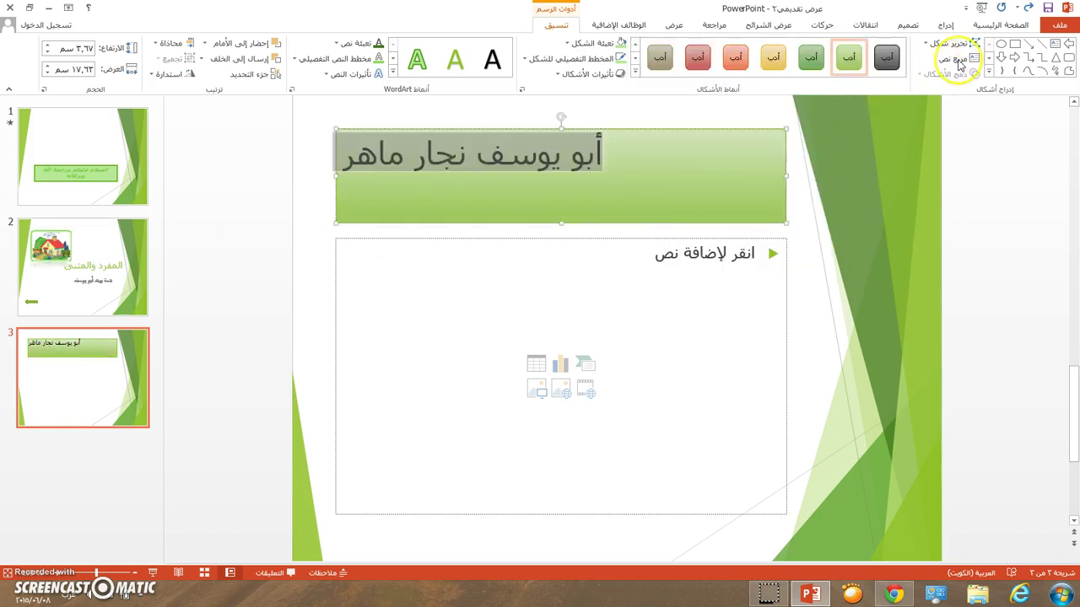
{"action": "left_click", "coordinate": [1001, 25]}
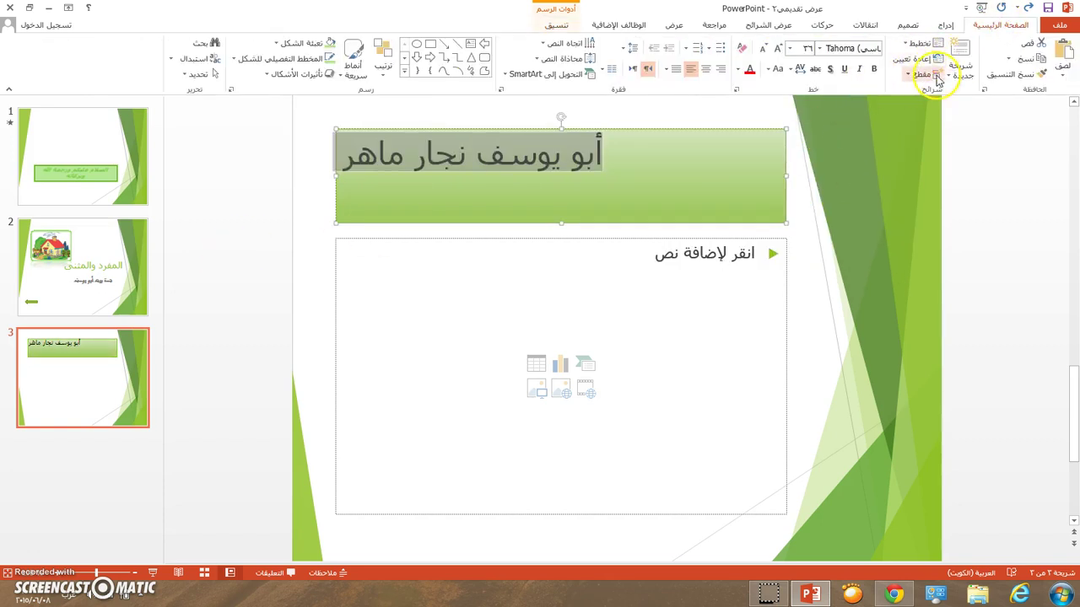
{"action": "left_click", "coordinate": [709, 69]}
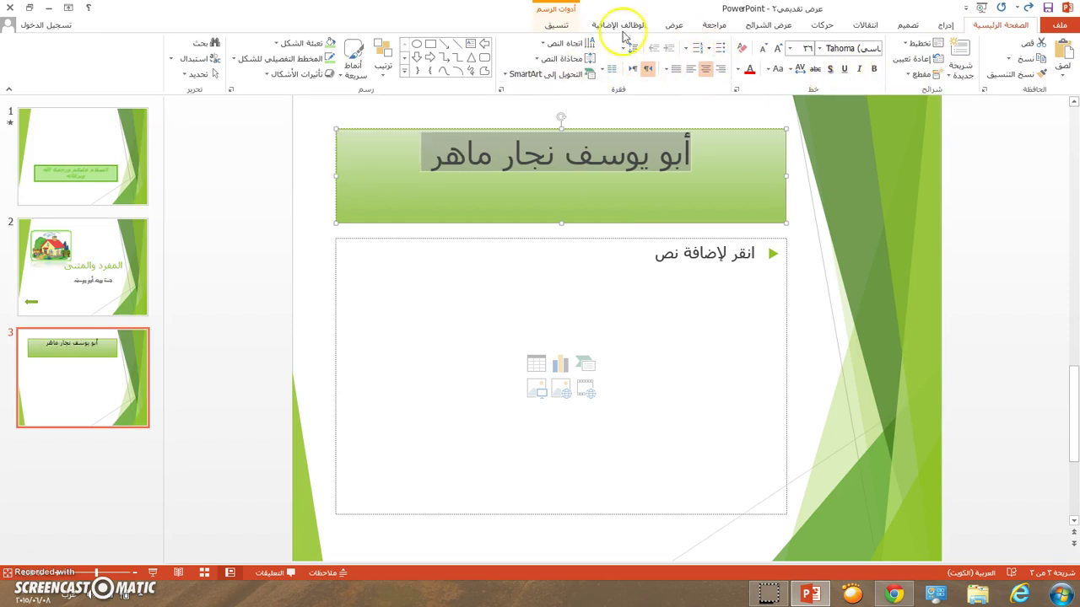
Step: Apply the green-outline WordArt style and shorten the title box to 2.25 cm
{"action": "left_click", "coordinate": [557, 25]}
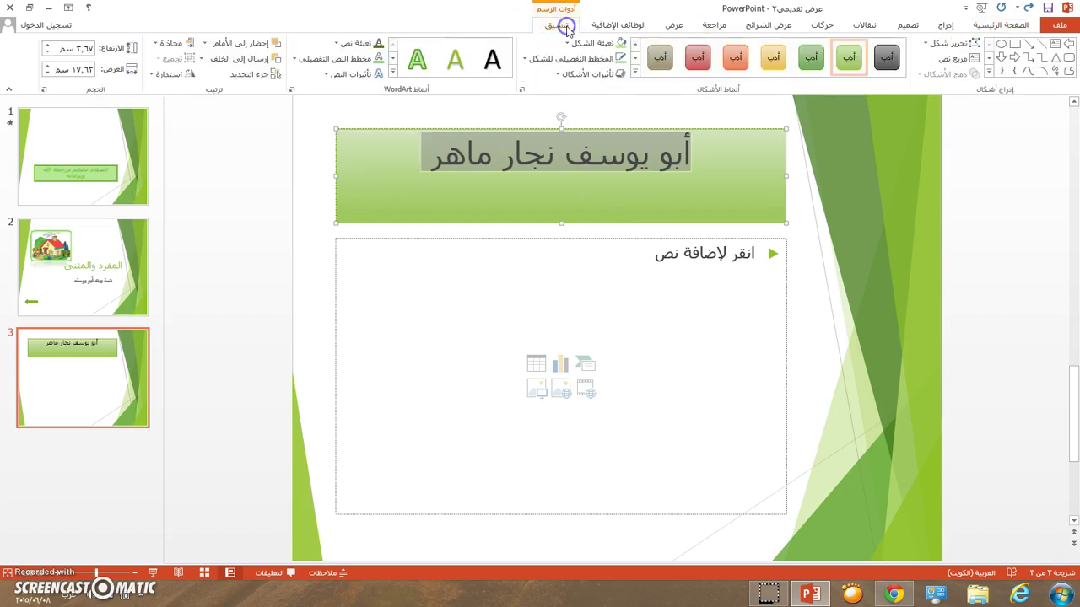
{"action": "left_click", "coordinate": [426, 67]}
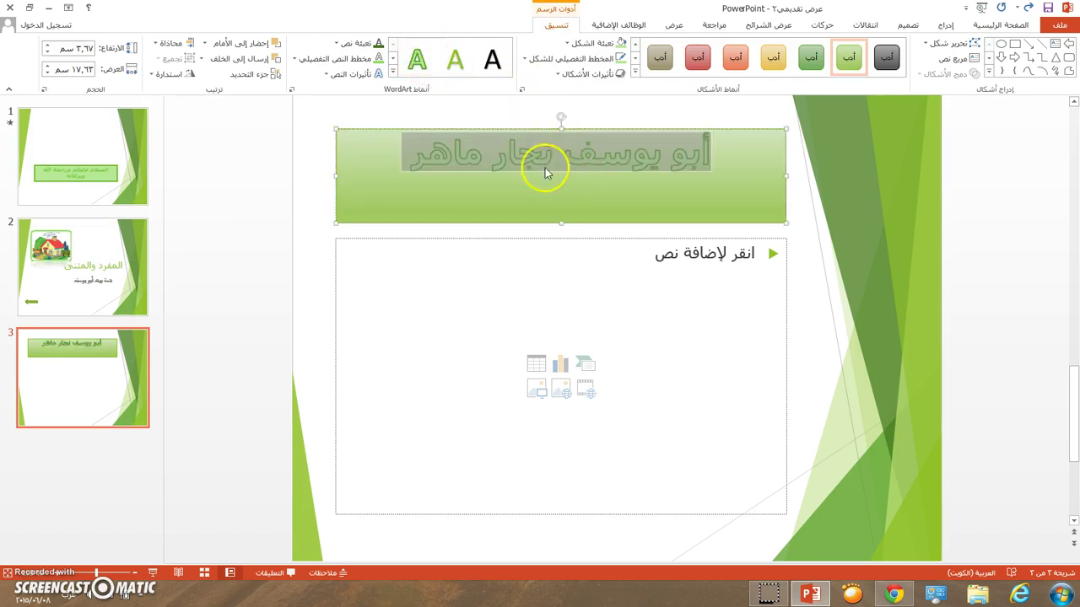
{"action": "left_click", "coordinate": [561, 224]}
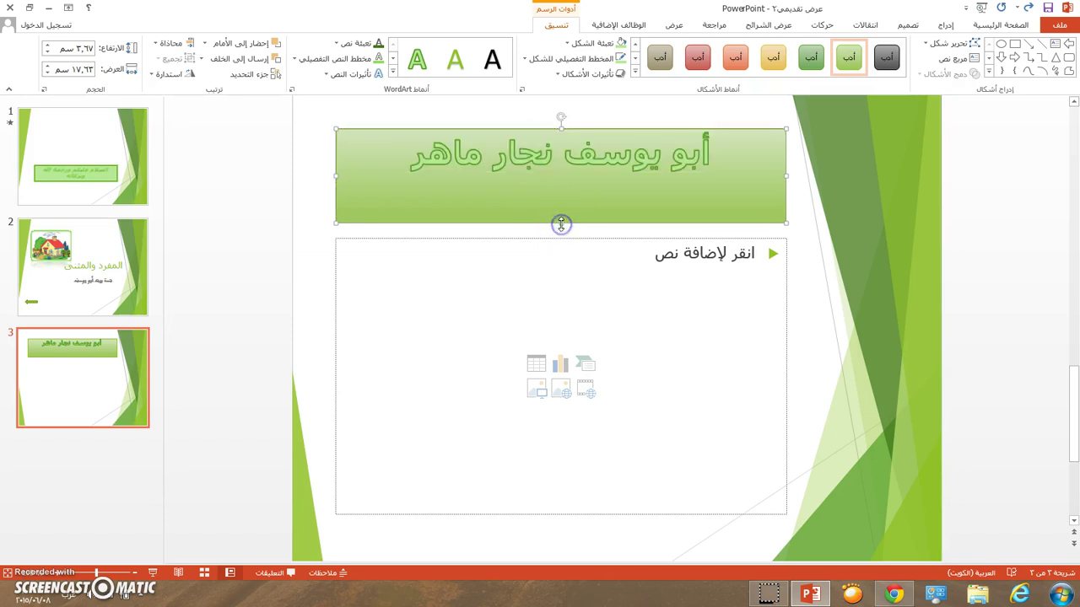
{"action": "left_click_drag", "start_coordinate": [561, 223], "coordinate": [559, 187]}
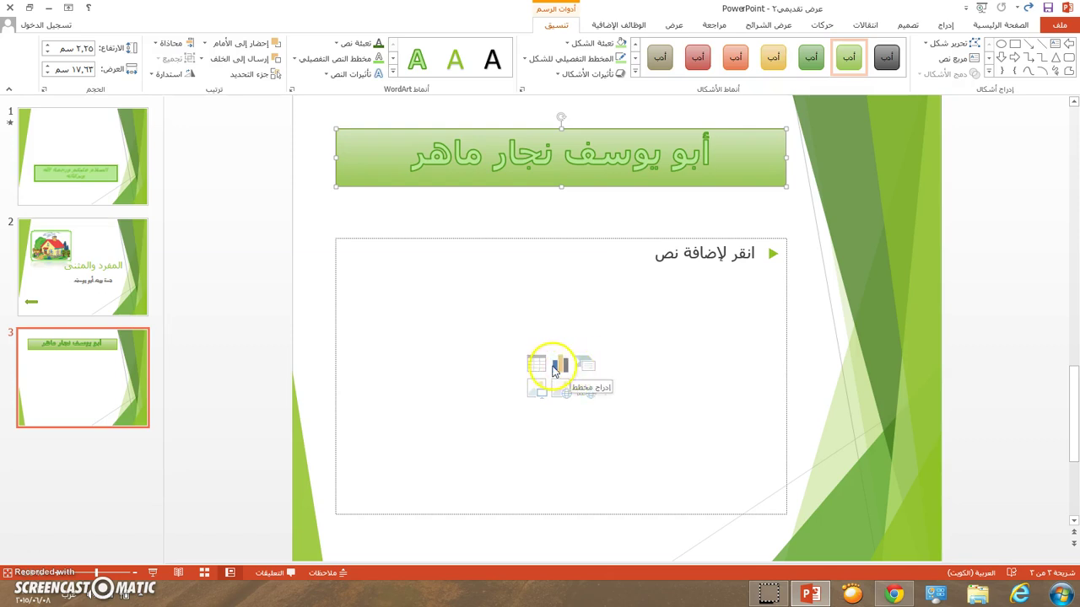
Step: Insert the carpenter picture KK into slide 3 and move it to the right
{"action": "left_click", "coordinate": [537, 390]}
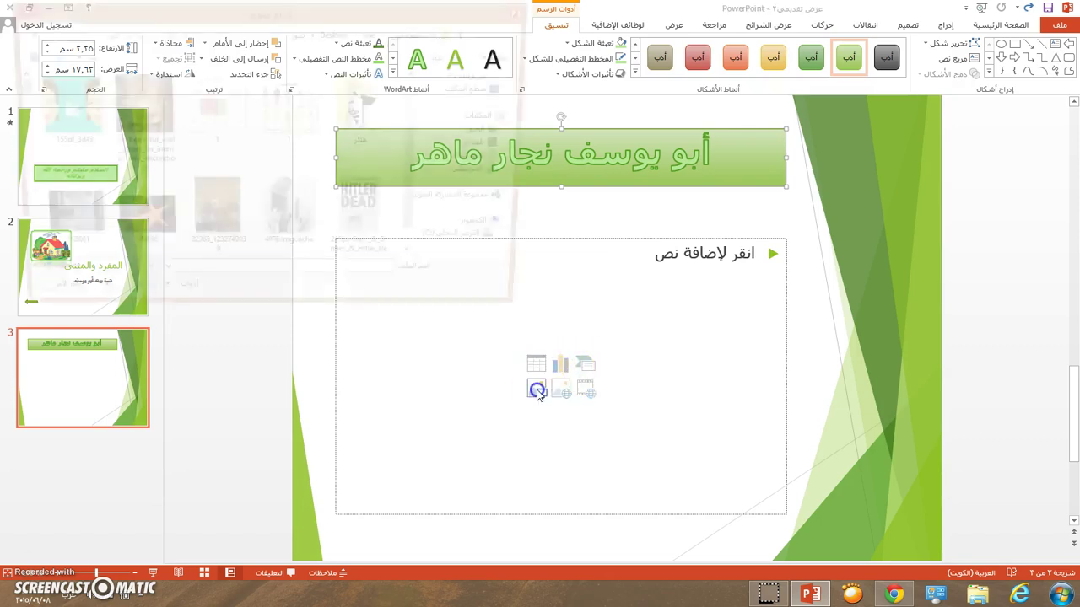
{"action": "left_click", "coordinate": [151, 292]}
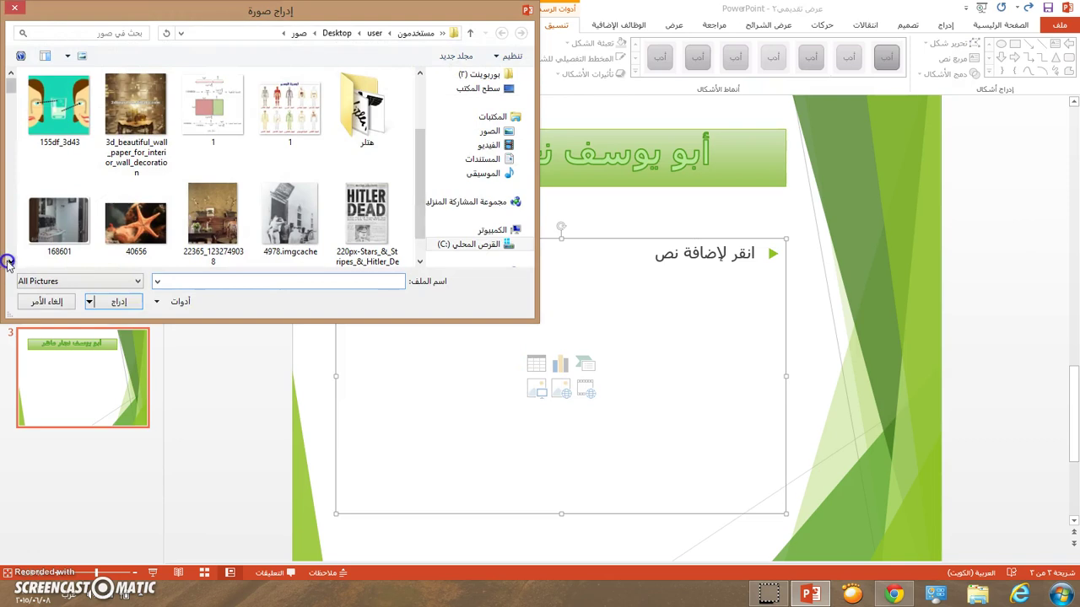
{"action": "left_click_drag", "start_coordinate": [7, 263], "coordinate": [8, 265]}
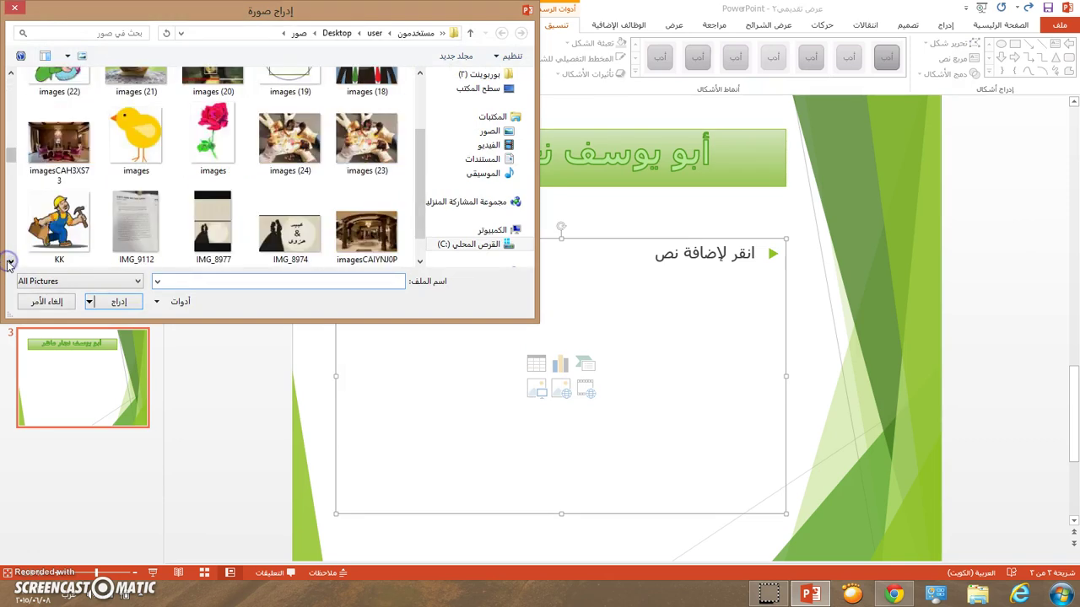
{"action": "double_click", "coordinate": [62, 238]}
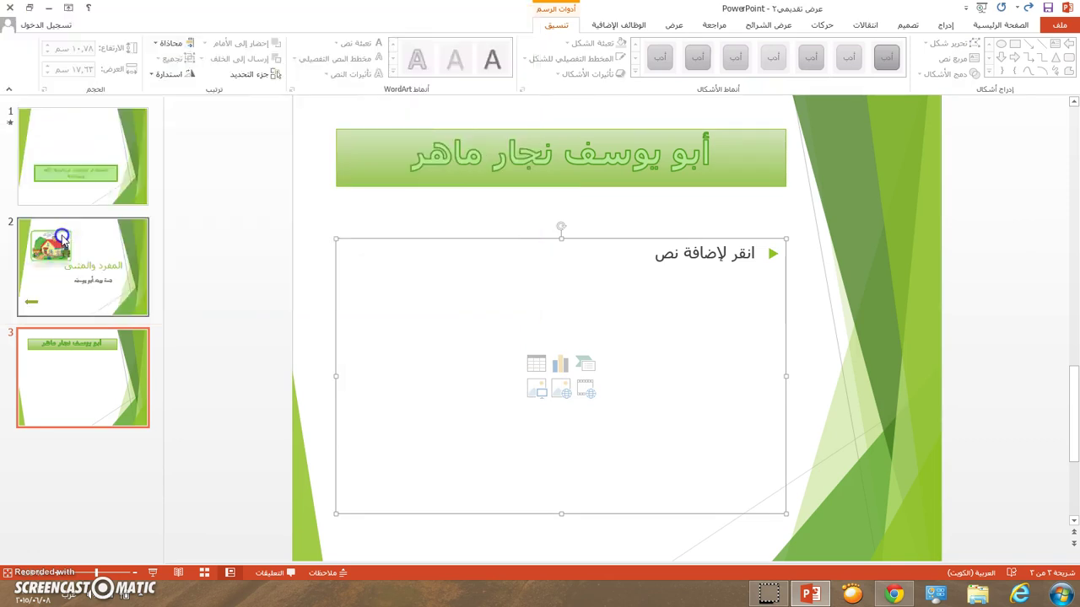
{"action": "left_click_drag", "start_coordinate": [538, 382], "coordinate": [677, 380]}
{"action": "left_click", "coordinate": [701, 316]}
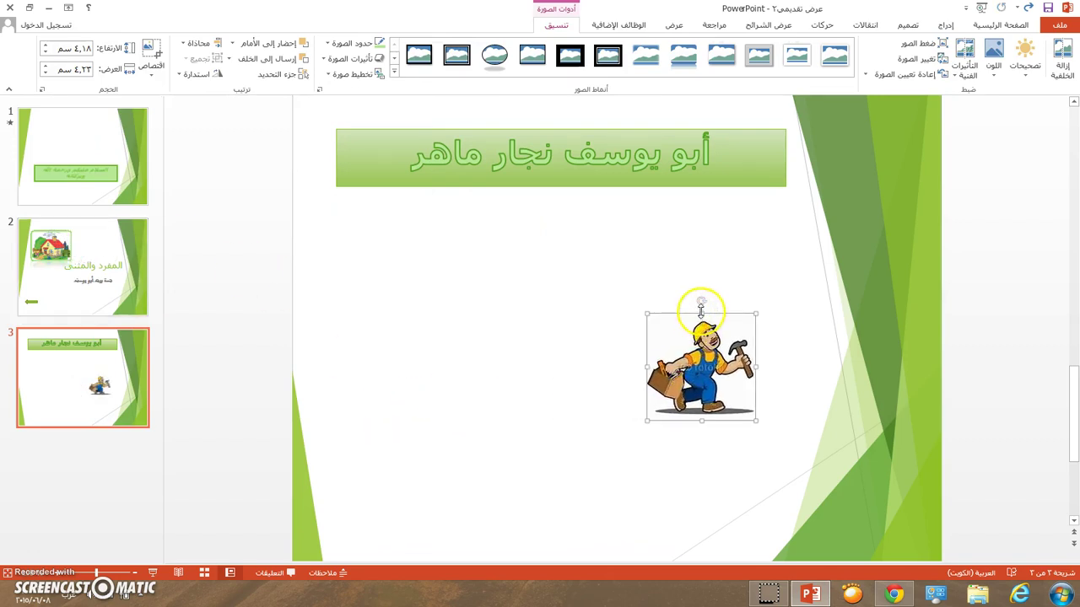
{"action": "left_click_drag", "start_coordinate": [701, 310], "coordinate": [700, 312]}
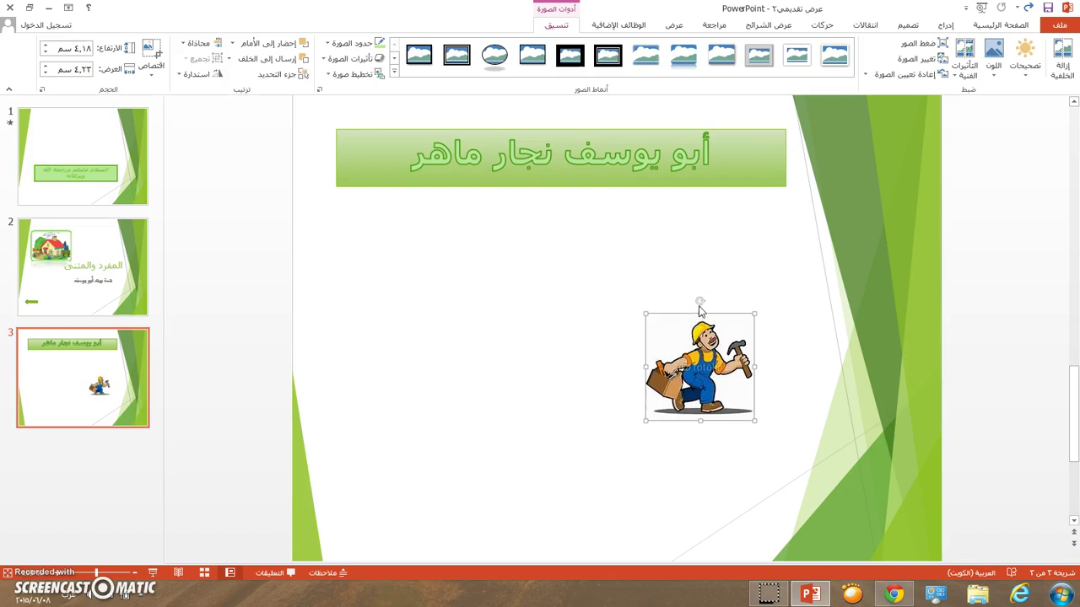
{"action": "left_click", "coordinate": [699, 309]}
Step: Enlarge the carpenter picture below the title, then reopen Insert > Pictures
{"action": "left_click", "coordinate": [697, 314]}
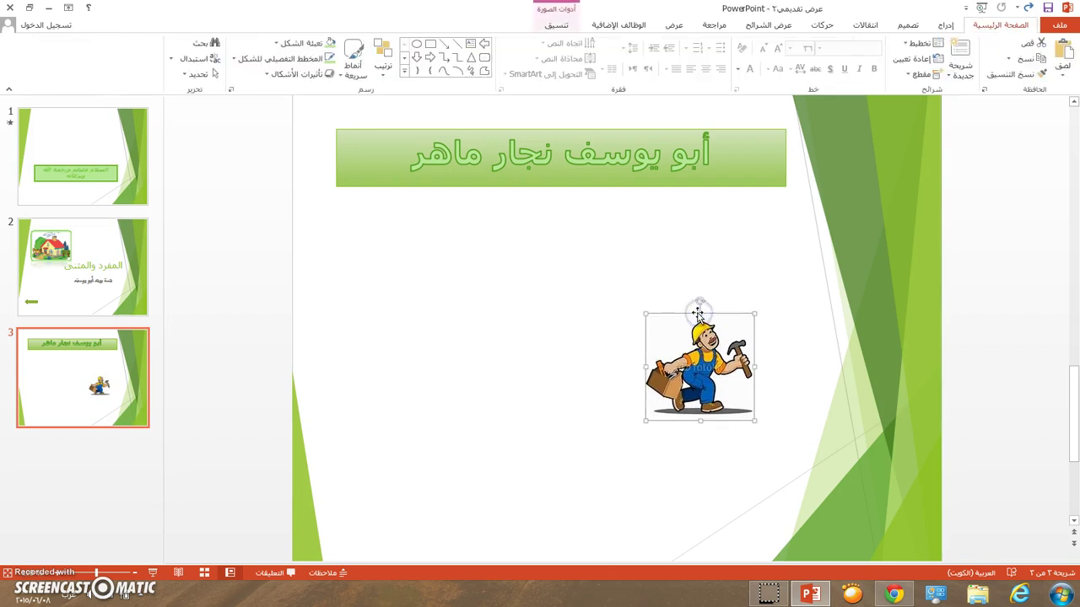
{"action": "left_click_drag", "start_coordinate": [699, 313], "coordinate": [701, 269]}
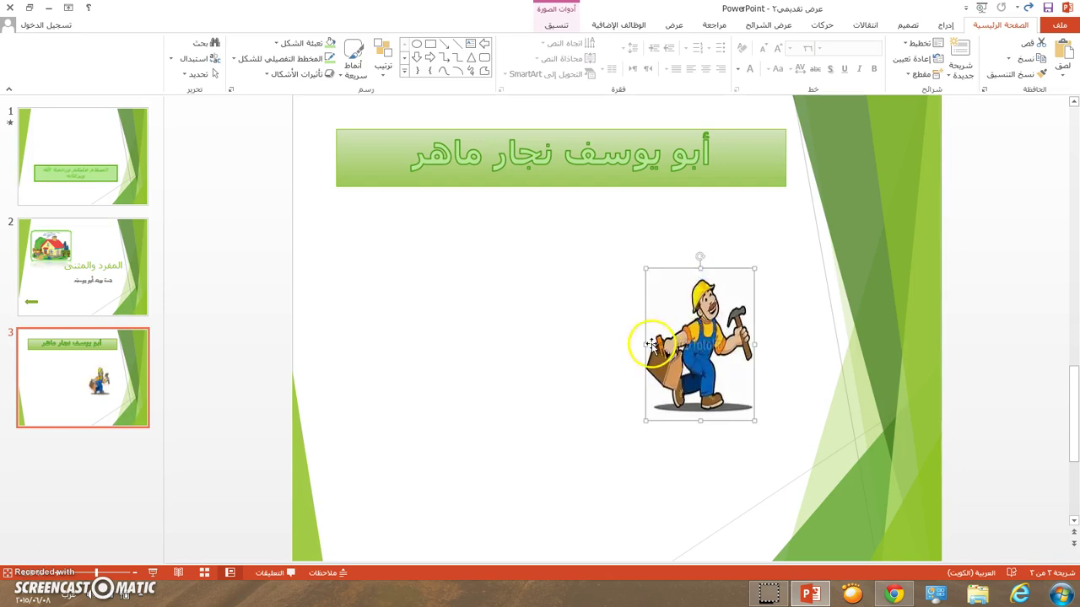
{"action": "left_click_drag", "start_coordinate": [645, 348], "coordinate": [603, 345]}
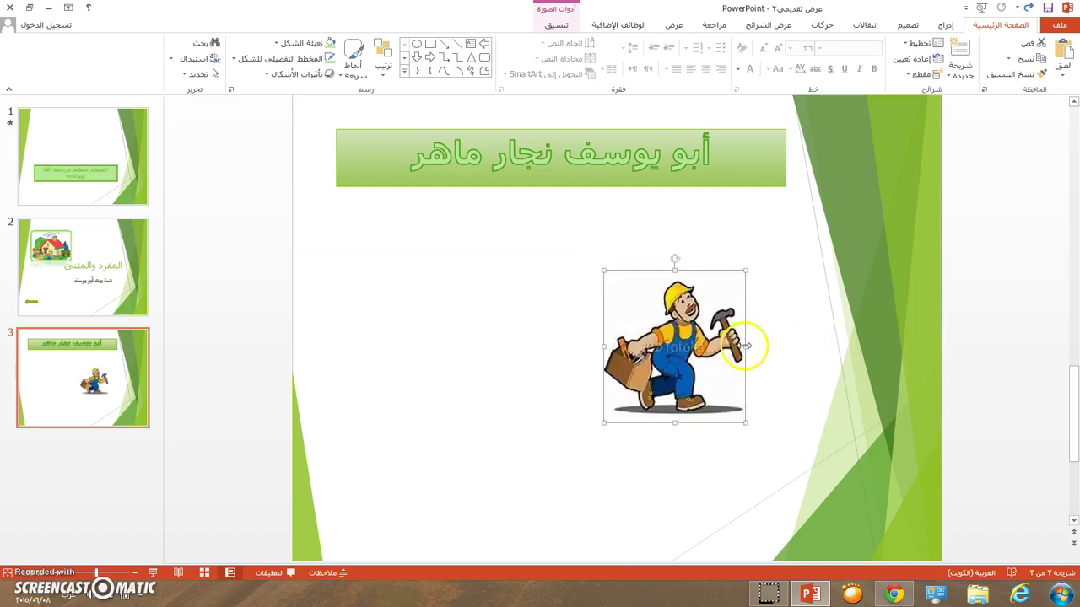
{"action": "left_click_drag", "start_coordinate": [745, 348], "coordinate": [754, 348]}
{"action": "left_click", "coordinate": [429, 378]}
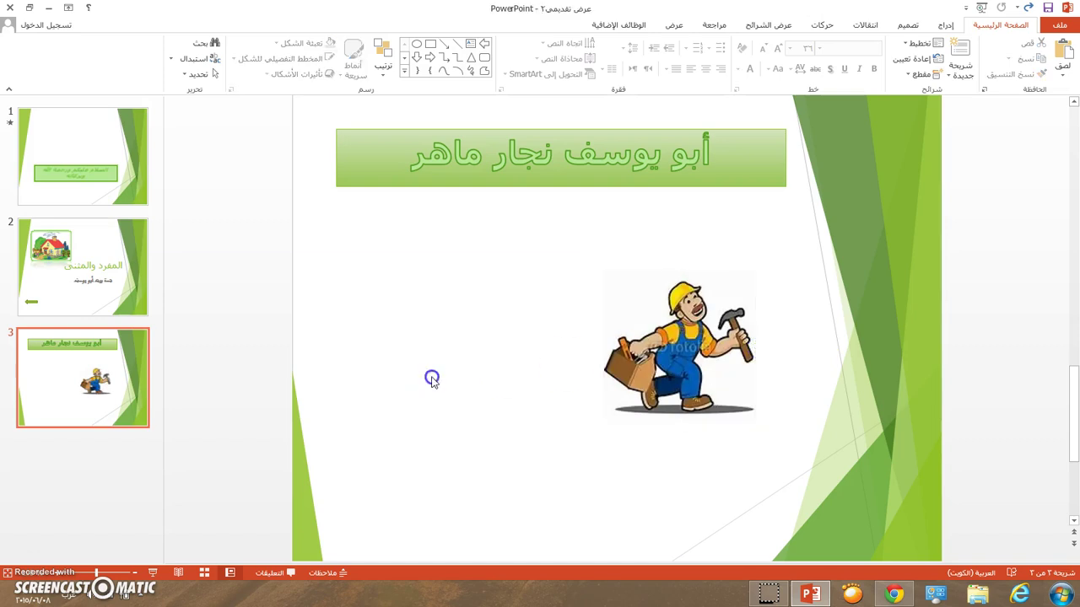
{"action": "left_click", "coordinate": [945, 26]}
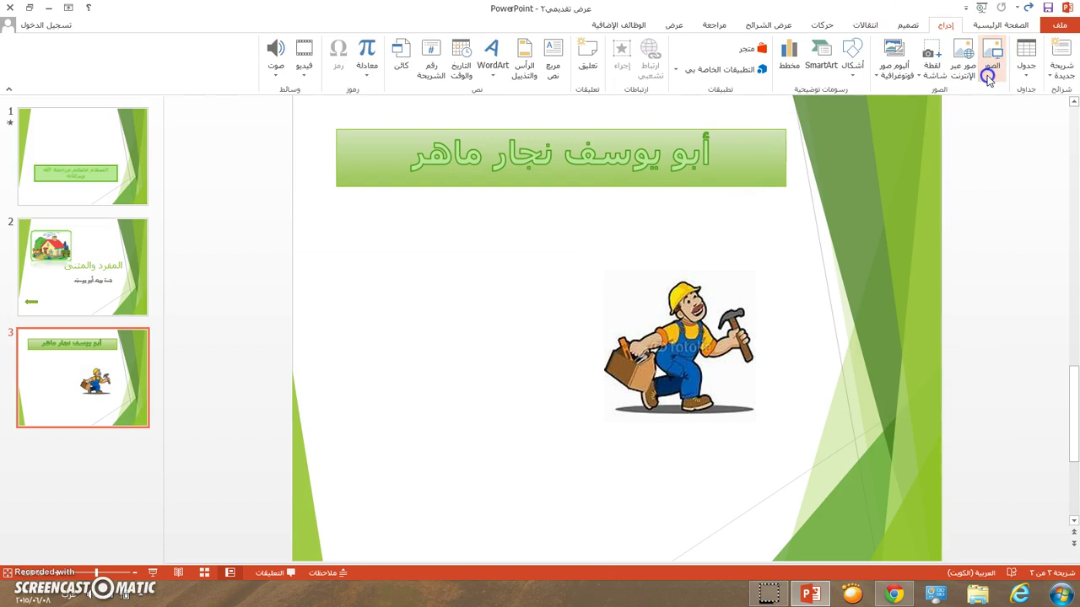
{"action": "left_click", "coordinate": [988, 78]}
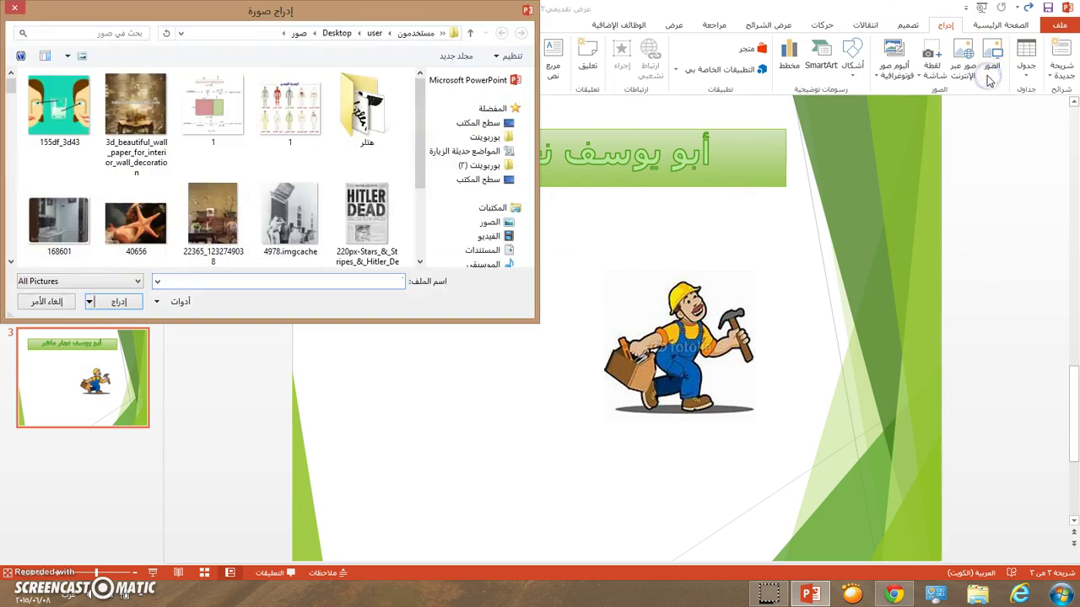
Step: Insert the stacked wooden-logs picture onto slide 3 beside the carpenter
{"action": "left_click", "coordinate": [11, 262]}
{"action": "left_click", "coordinate": [11, 262]}
{"action": "left_click", "coordinate": [11, 262]}
{"action": "left_click", "coordinate": [11, 263]}
{"action": "left_click", "coordinate": [11, 262]}
{"action": "left_click", "coordinate": [11, 263]}
{"action": "left_click", "coordinate": [11, 262]}
{"action": "left_click", "coordinate": [11, 262]}
{"action": "double_click", "coordinate": [297, 94]}
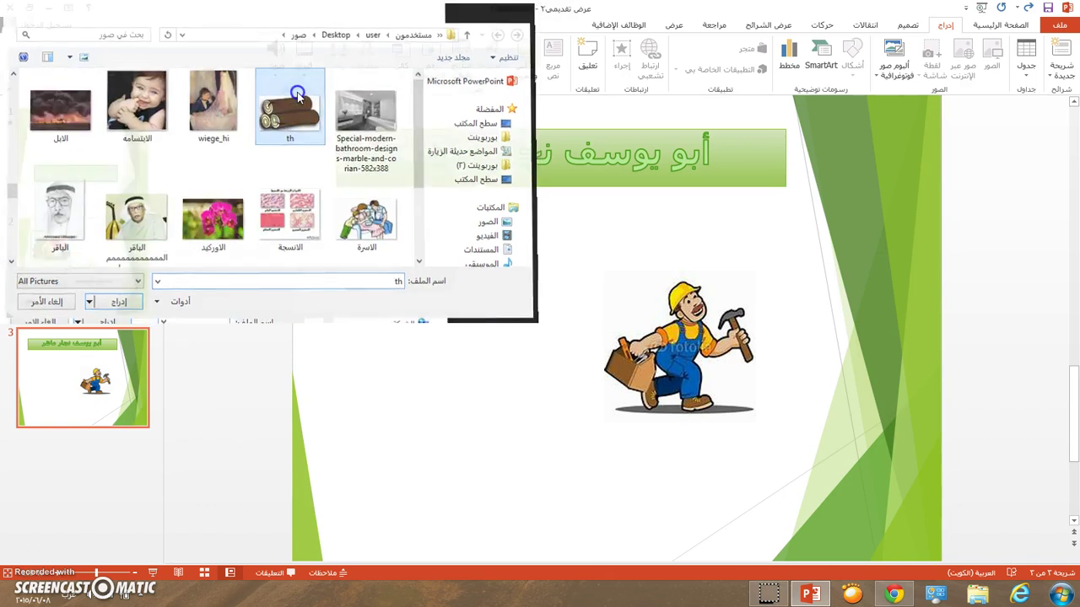
{"action": "left_click", "coordinate": [465, 347]}
{"action": "left_click", "coordinate": [638, 337]}
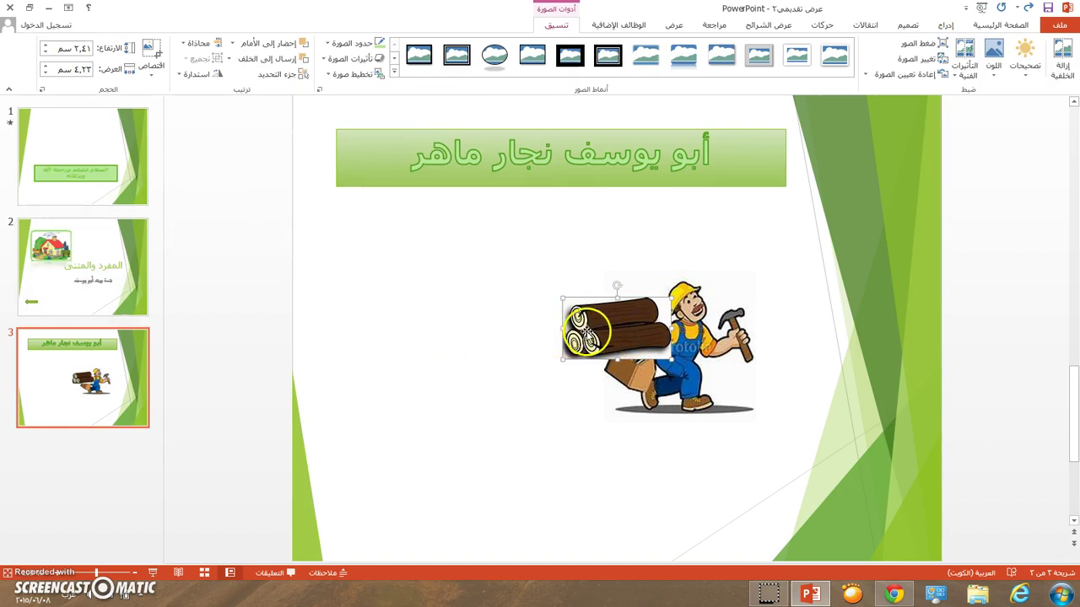
Step: Move the logs picture to the empty left area and enlarge it to about 4.08 × 5.66 cm
{"action": "mouse_move", "coordinate": [580, 331]}
{"action": "left_mouse_down"}
{"action": "mouse_move", "coordinate": [498, 340]}
{"action": "mouse_move", "coordinate": [439, 387]}
{"action": "mouse_move", "coordinate": [436, 371]}
{"action": "mouse_move", "coordinate": [473, 346]}
{"action": "mouse_move", "coordinate": [442, 310]}
{"action": "mouse_move", "coordinate": [404, 361]}
{"action": "mouse_move", "coordinate": [343, 354]}
{"action": "left_mouse_up"}
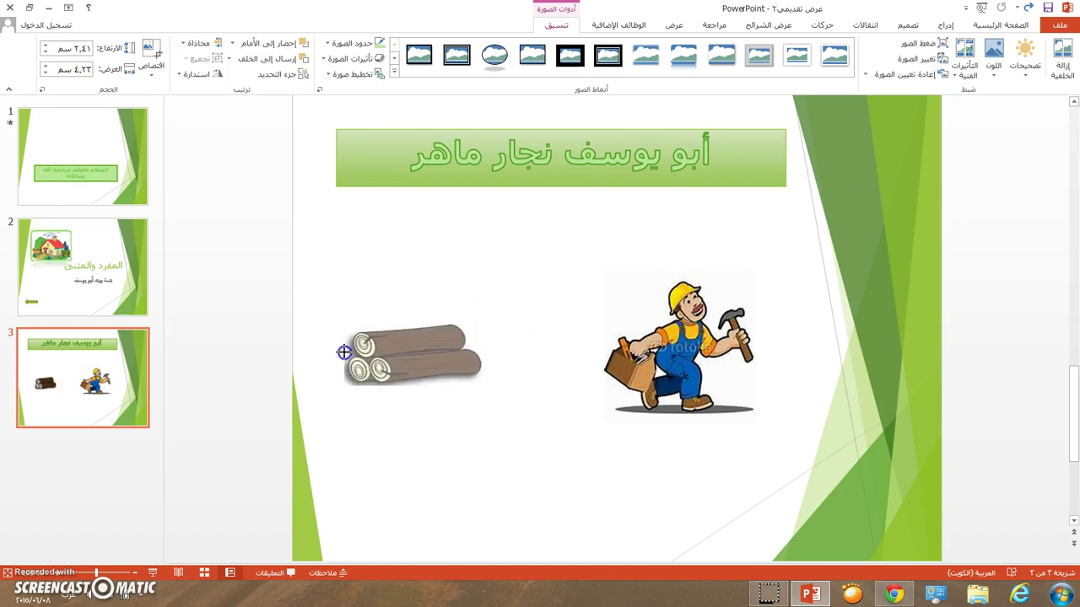
{"action": "left_click_drag", "start_coordinate": [412, 325], "coordinate": [412, 303]}
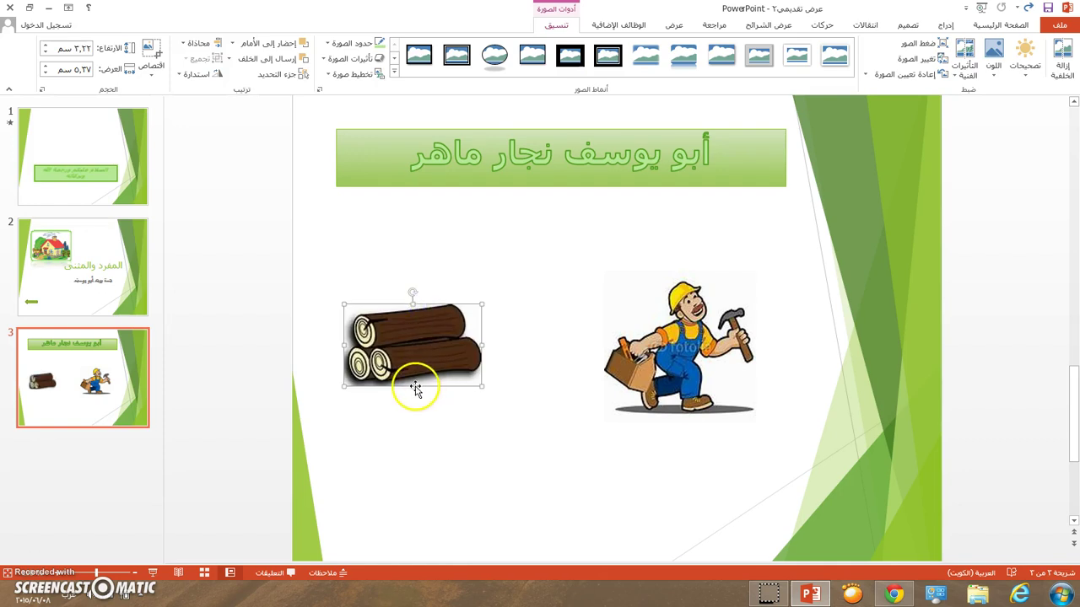
{"action": "left_click_drag", "start_coordinate": [413, 386], "coordinate": [414, 408]}
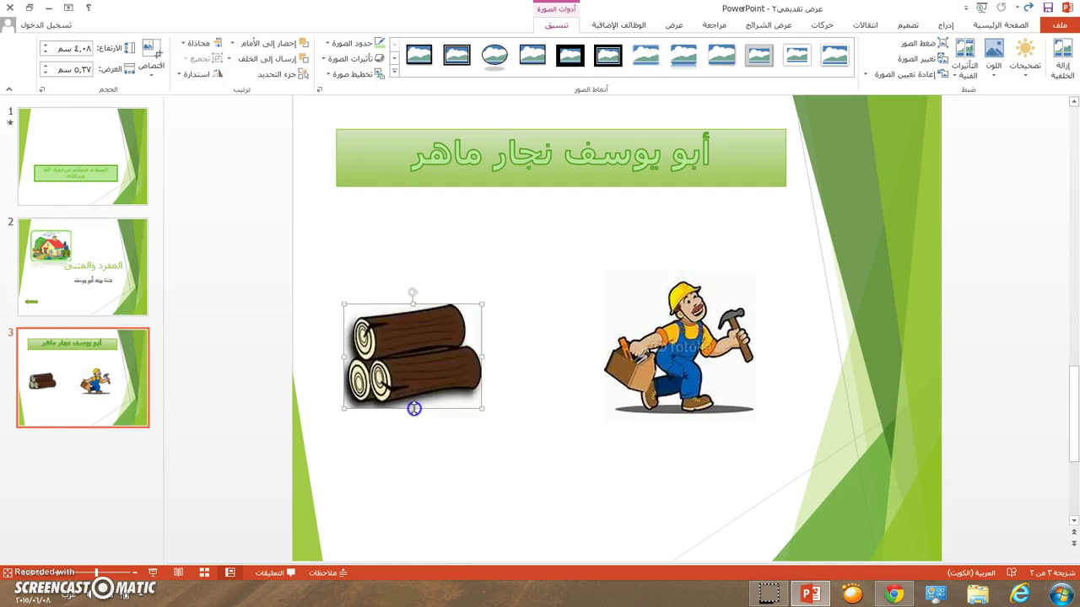
{"action": "left_click_drag", "start_coordinate": [482, 356], "coordinate": [490, 357]}
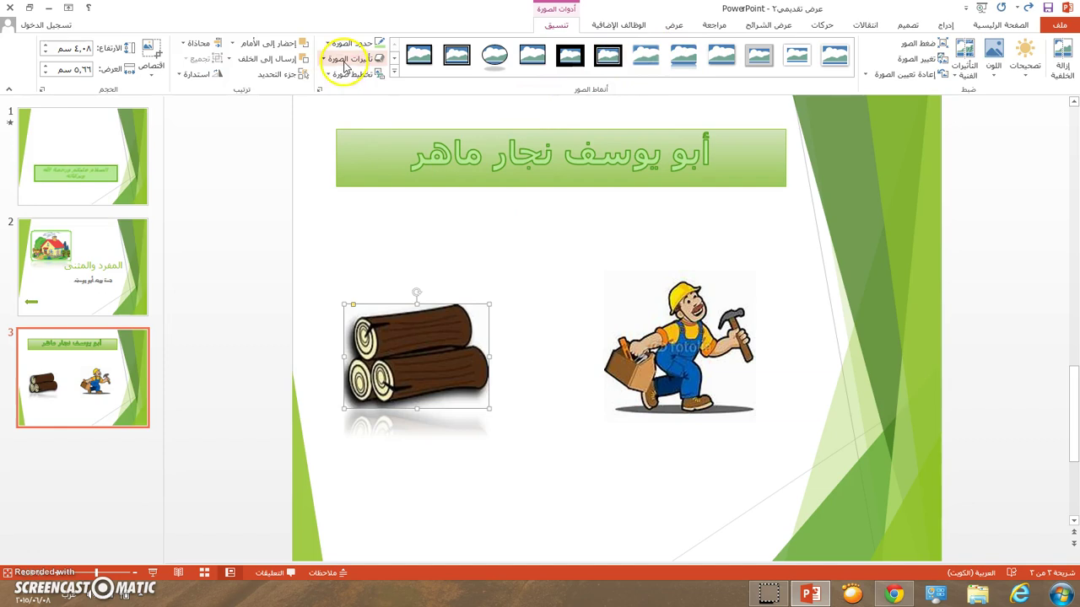
Step: Give the logs picture a green glow effect
{"action": "left_click", "coordinate": [347, 58]}
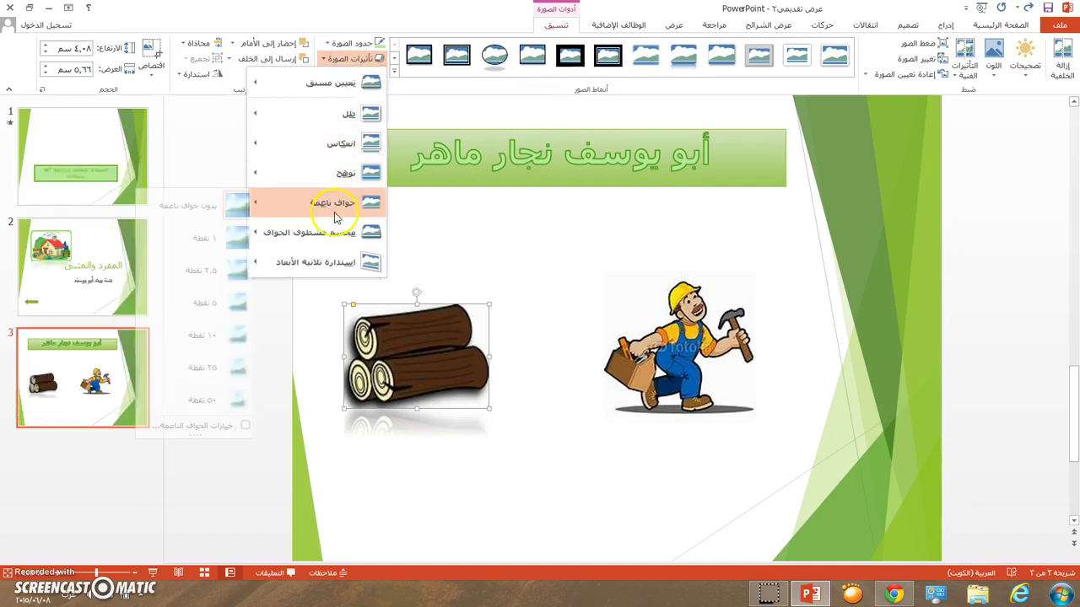
{"action": "mouse_move", "coordinate": [253, 172]}
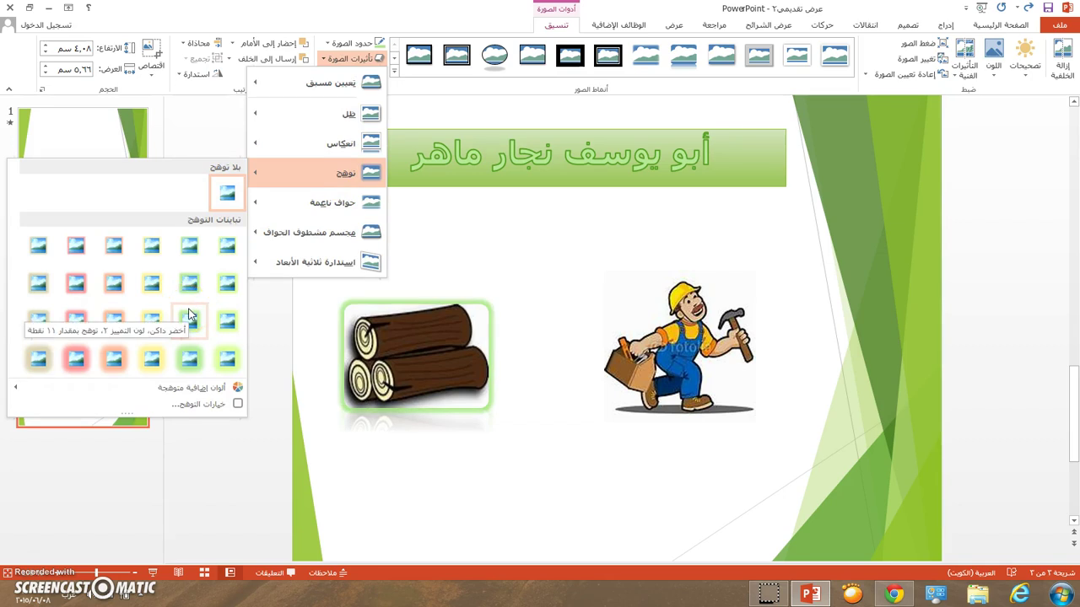
{"action": "left_click", "coordinate": [190, 315]}
Step: Apply a reflected picture style and a light green glow to the worker picture
{"action": "left_click", "coordinate": [707, 331]}
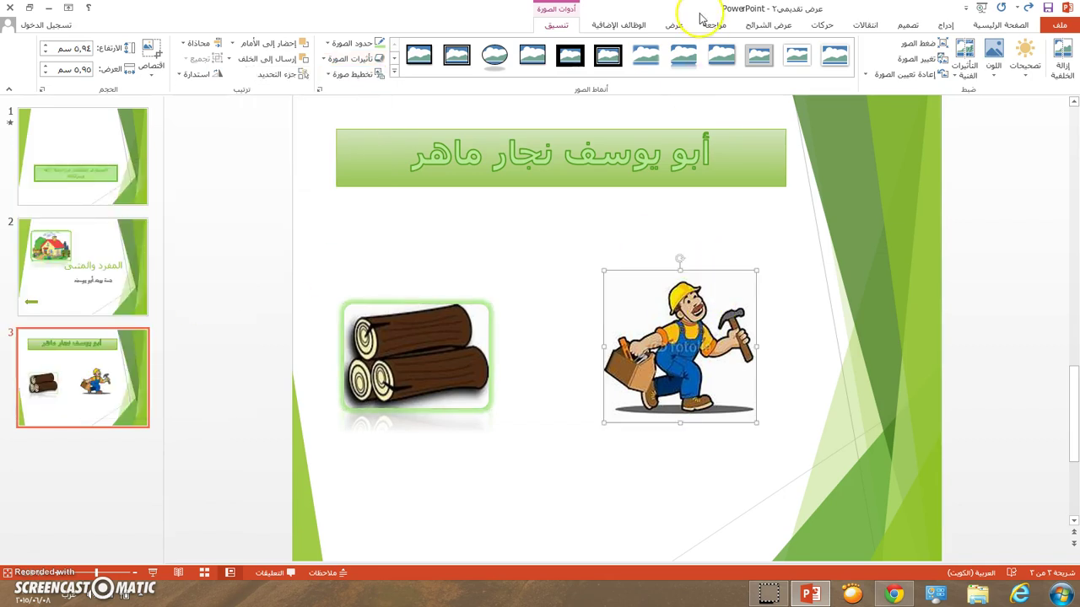
{"action": "left_click", "coordinate": [694, 57]}
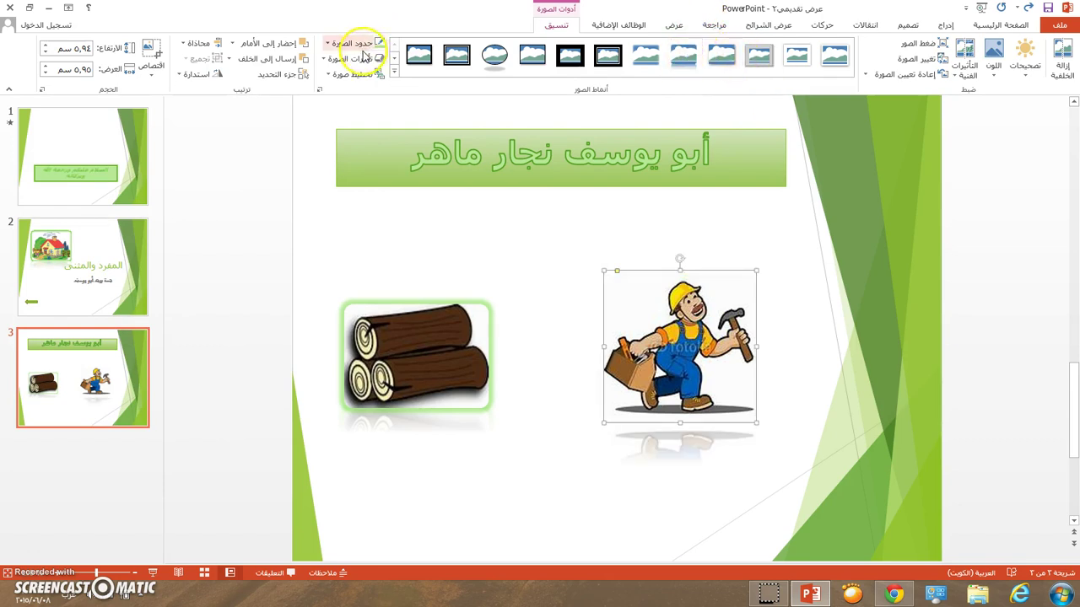
{"action": "left_click", "coordinate": [362, 57]}
{"action": "mouse_move", "coordinate": [365, 179]}
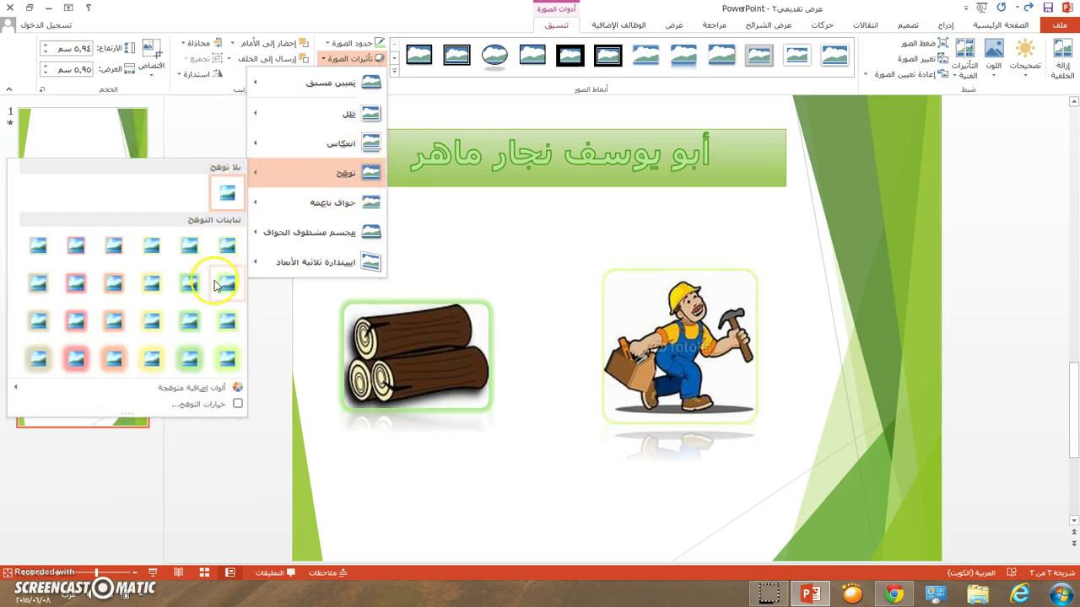
{"action": "left_click", "coordinate": [199, 286]}
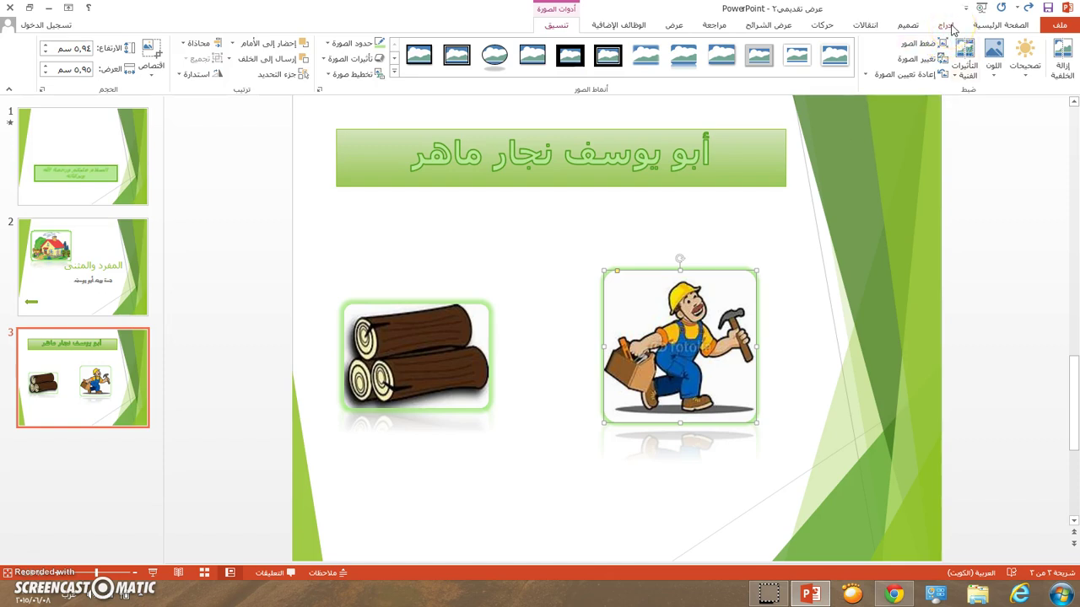
Step: Add a new slide 4 with the Blank layout
{"action": "left_click", "coordinate": [949, 25]}
{"action": "left_click", "coordinate": [981, 27]}
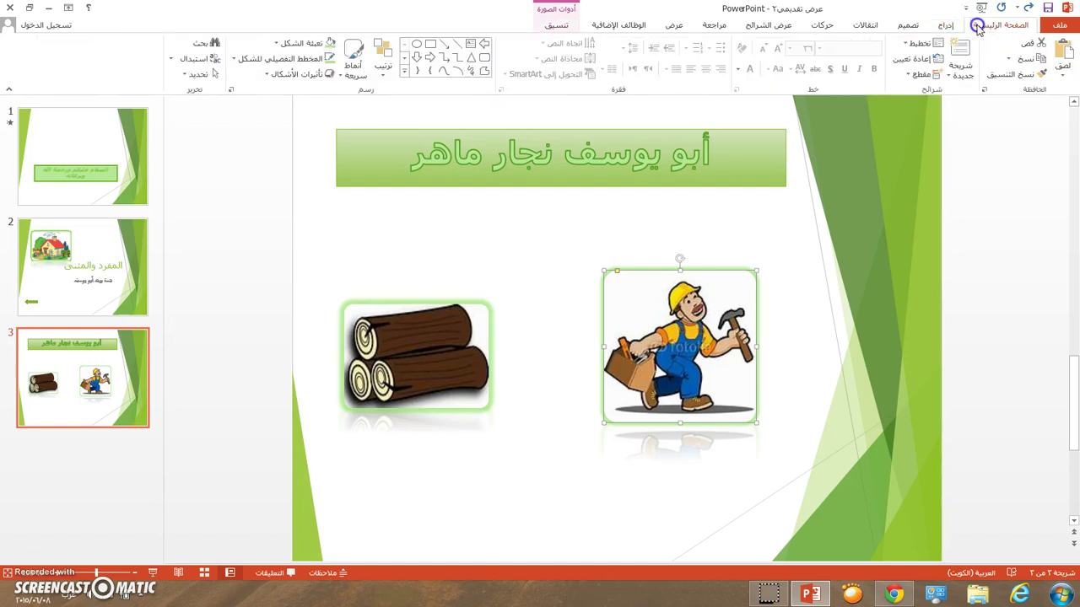
{"action": "left_click", "coordinate": [959, 70]}
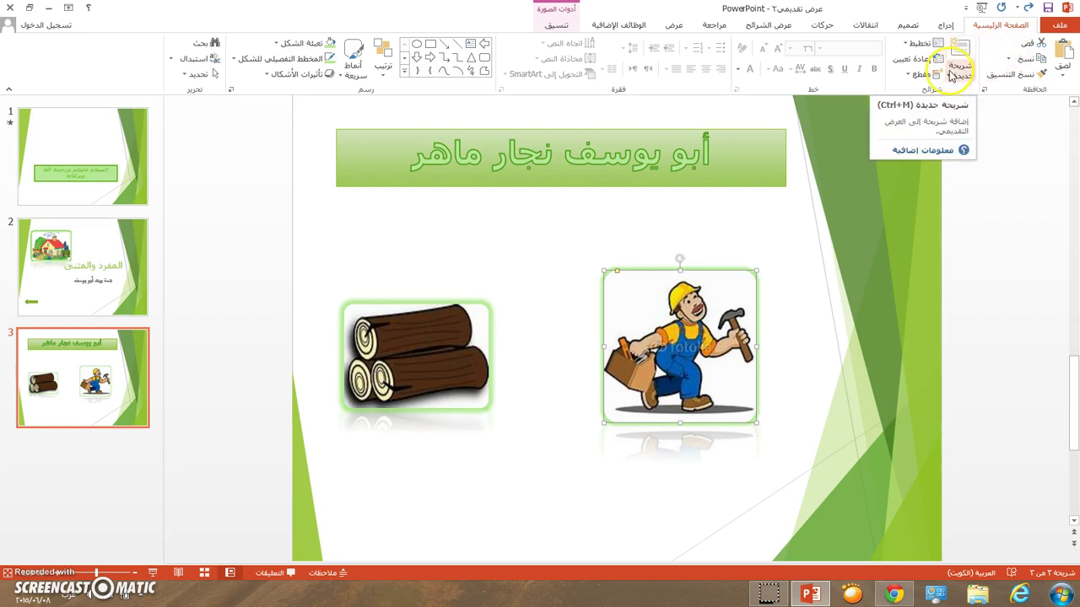
{"action": "left_click", "coordinate": [949, 78]}
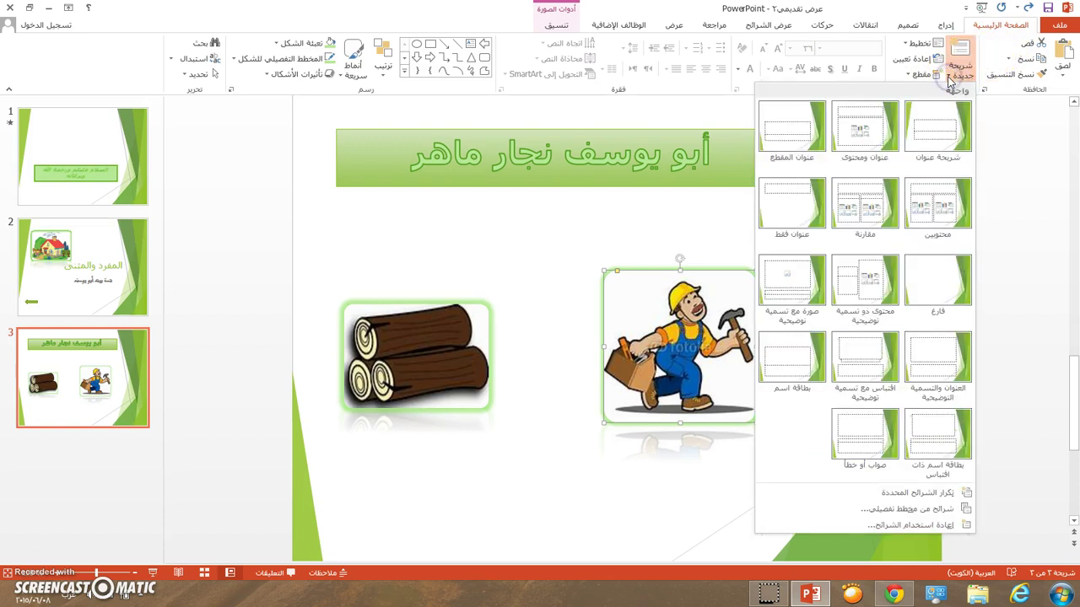
{"action": "left_click", "coordinate": [948, 269]}
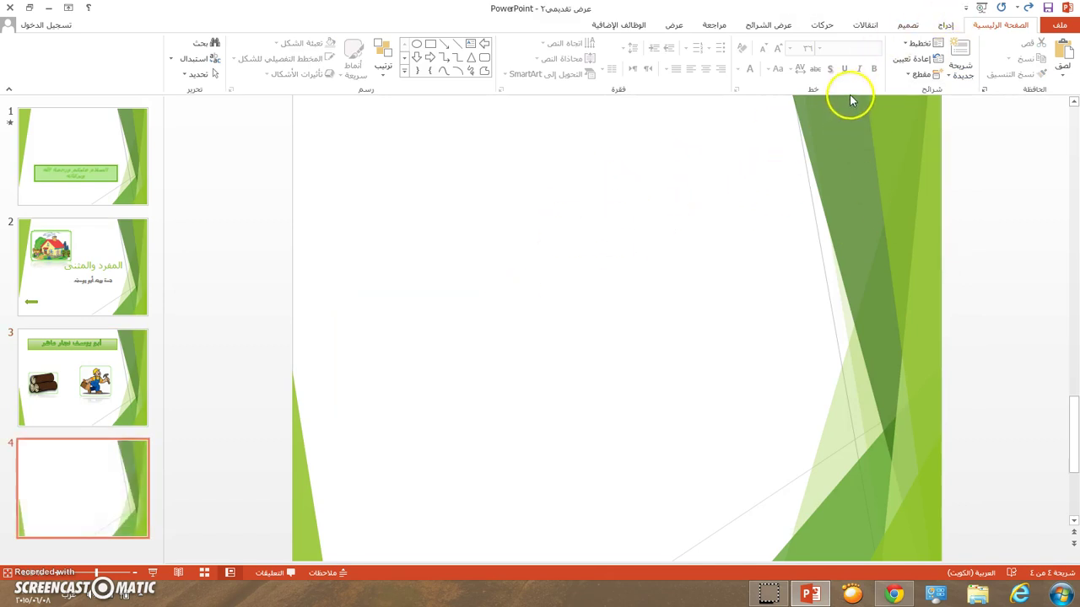
{"action": "left_click", "coordinate": [942, 27]}
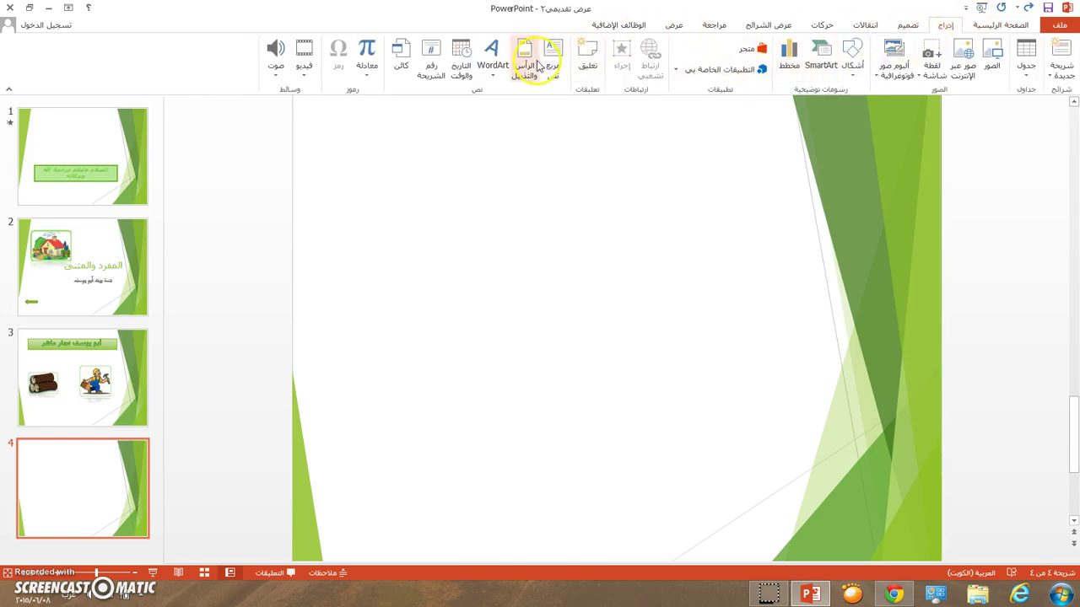
Step: Draw a wide text box at the top of slide 4 and type 'و امرأته ام يوسف خياطة بارعة'
{"action": "left_click", "coordinate": [563, 64]}
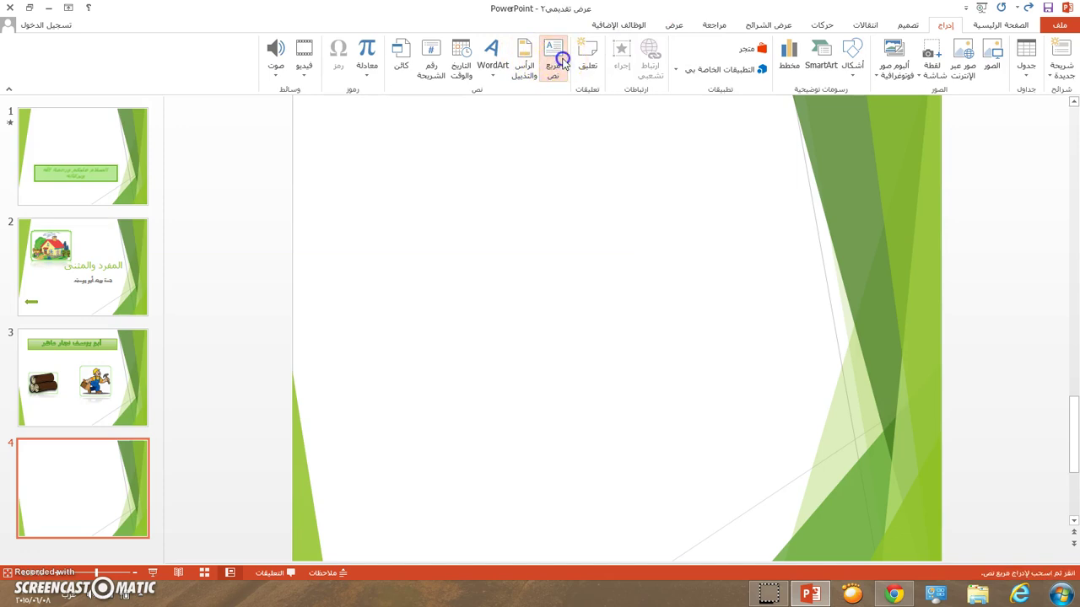
{"action": "left_click_drag", "start_coordinate": [403, 153], "coordinate": [755, 215]}
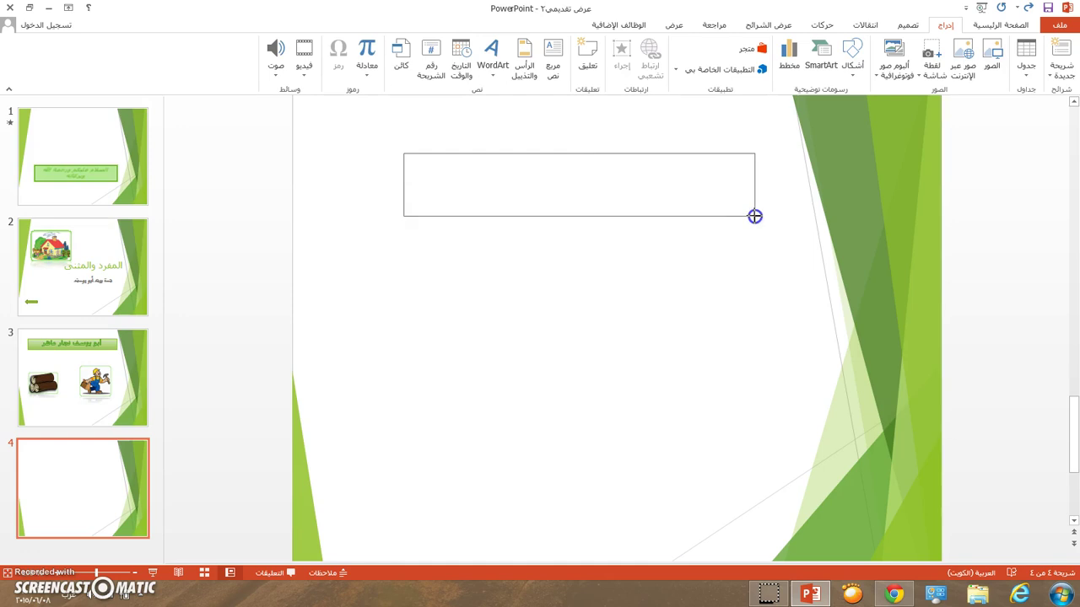
{"action": "left_click_drag", "start_coordinate": [755, 216], "coordinate": [755, 216]}
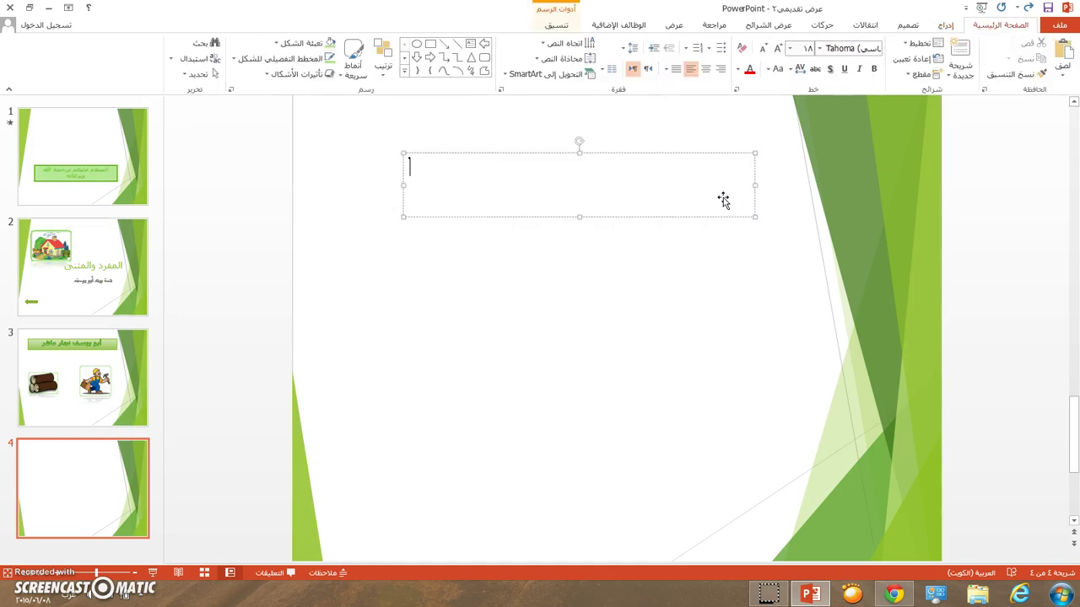
{"action": "type", "text": "و امرأته"}
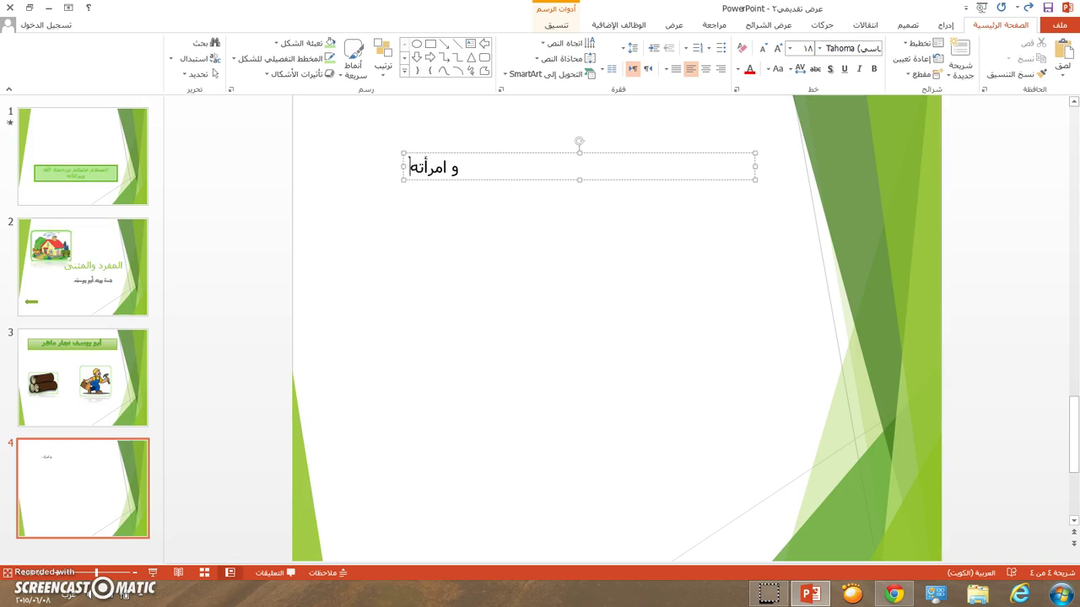
{"action": "type", "text": " ام يوس"}
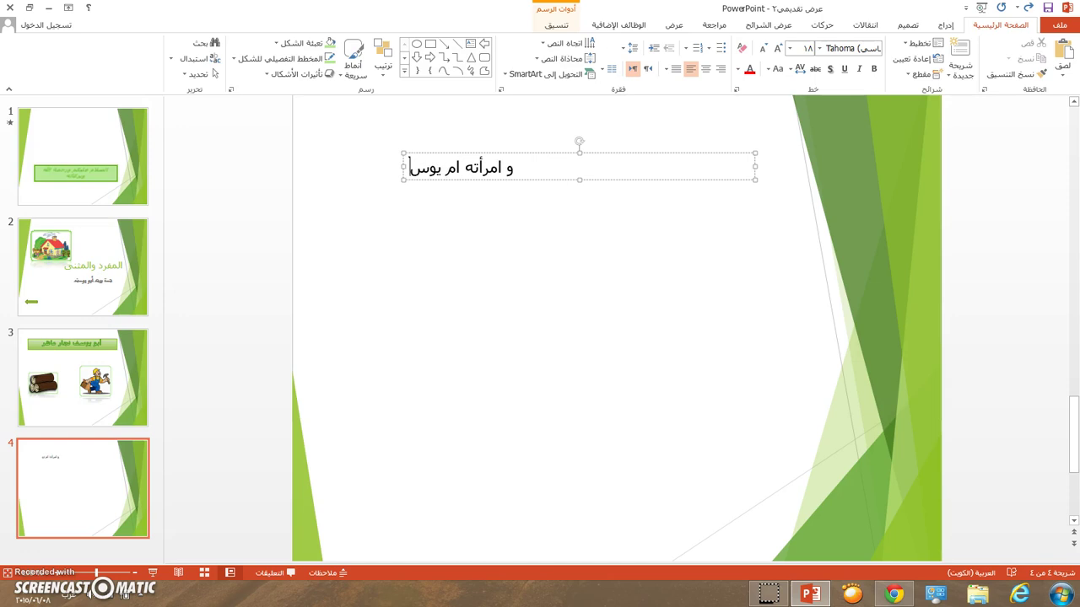
{"action": "type", "text": "ف خيا"}
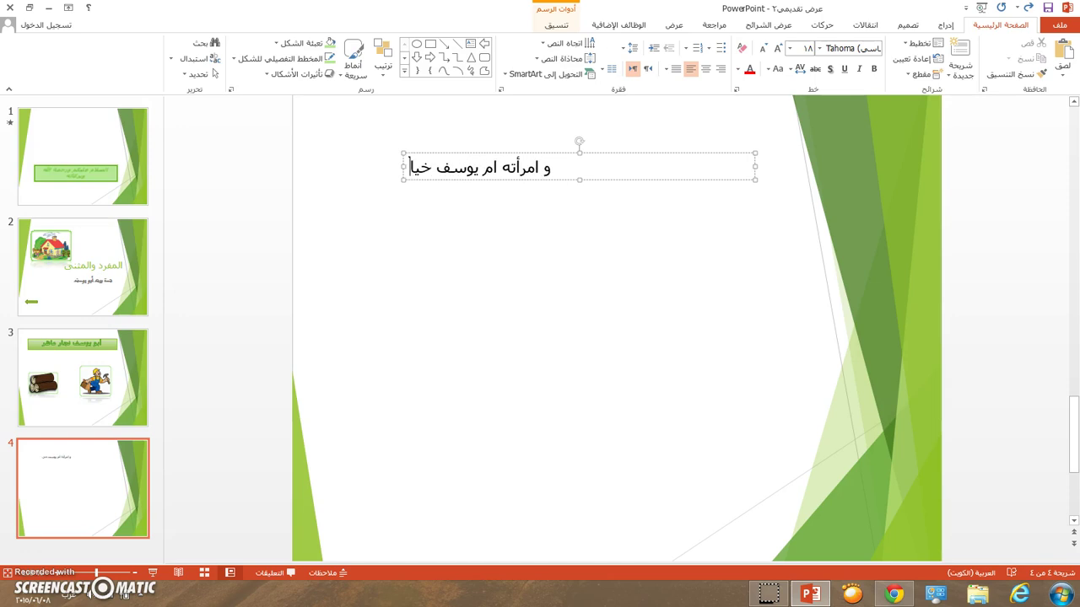
{"action": "type", "text": "طة"}
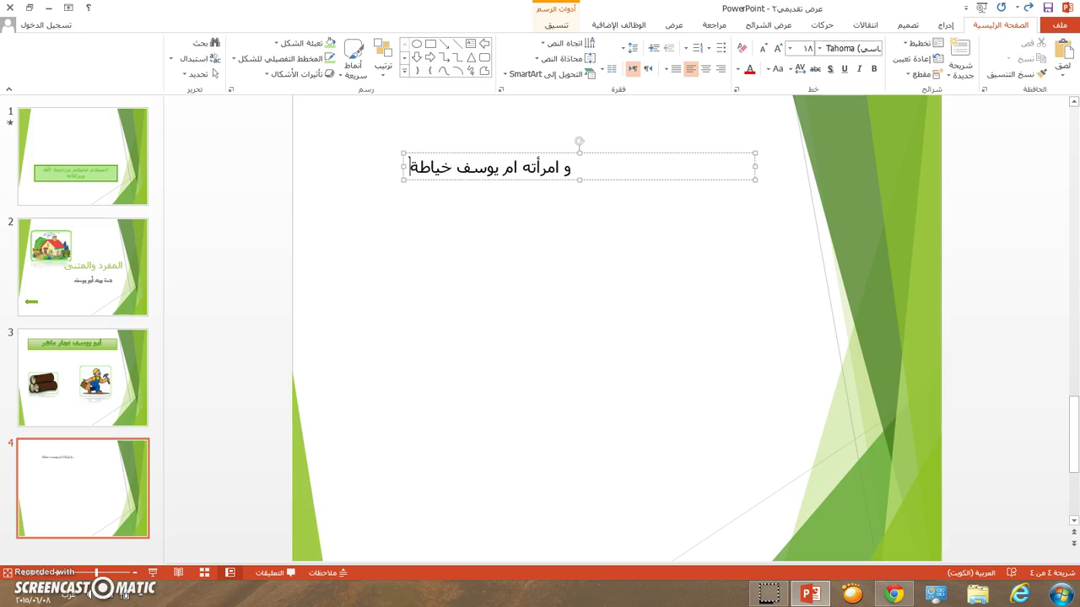
{"action": "type", "text": " بارعة"}
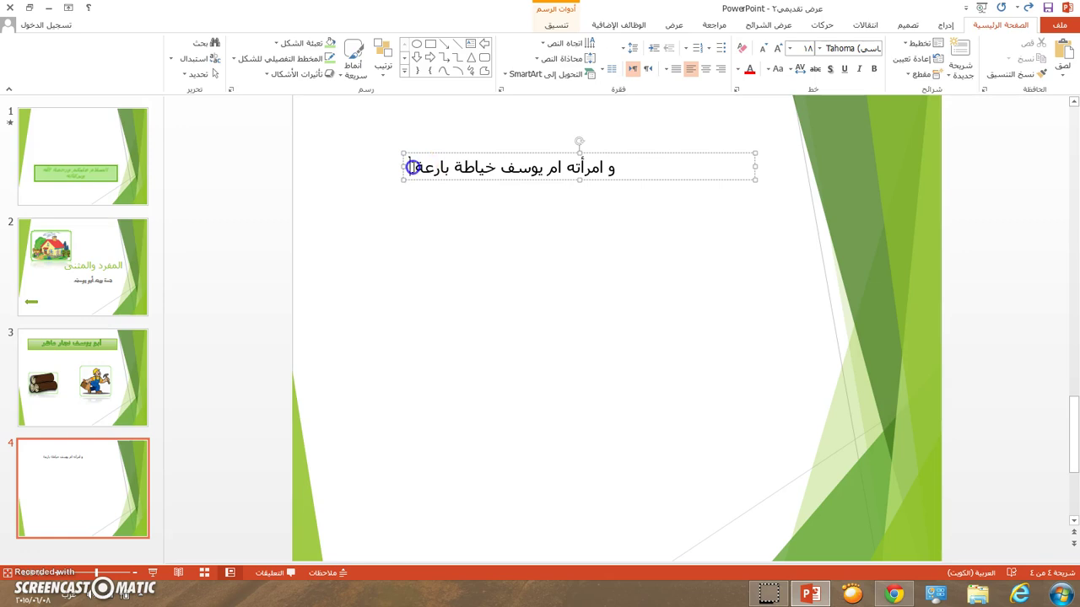
{"action": "left_click_drag", "start_coordinate": [412, 167], "coordinate": [620, 172]}
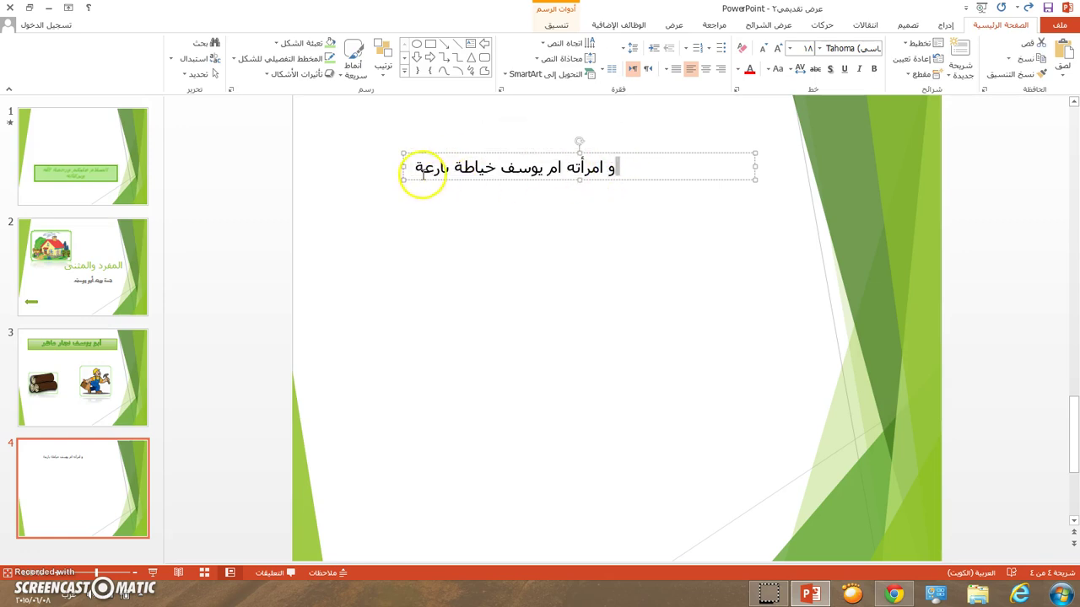
{"action": "left_click_drag", "start_coordinate": [412, 167], "coordinate": [612, 178]}
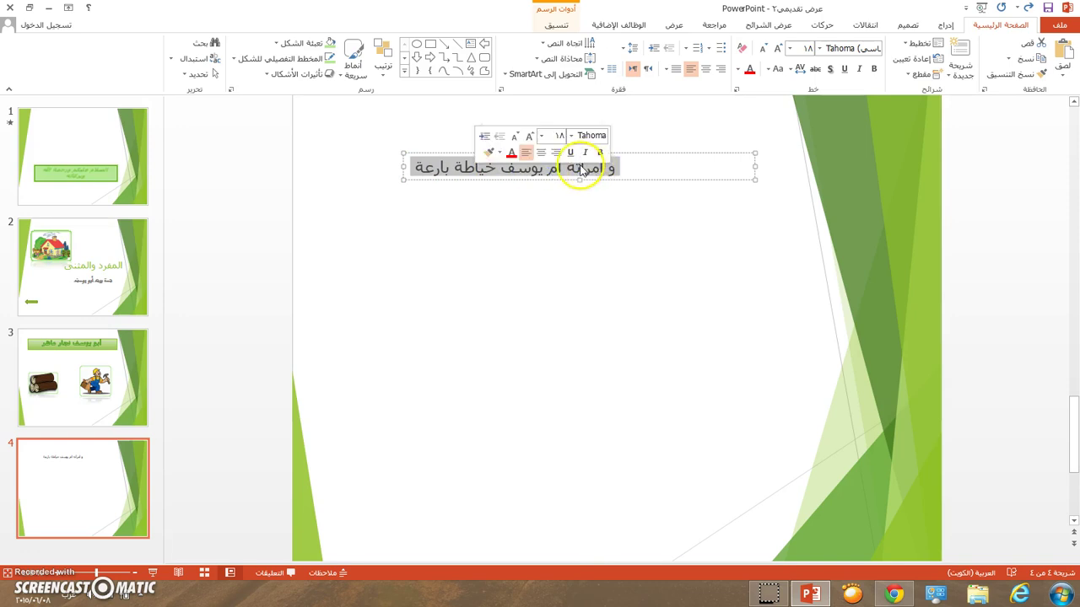
Step: Set slide 4's sentence to 28-point Andalus so it fits on one line
{"action": "left_click", "coordinate": [528, 135]}
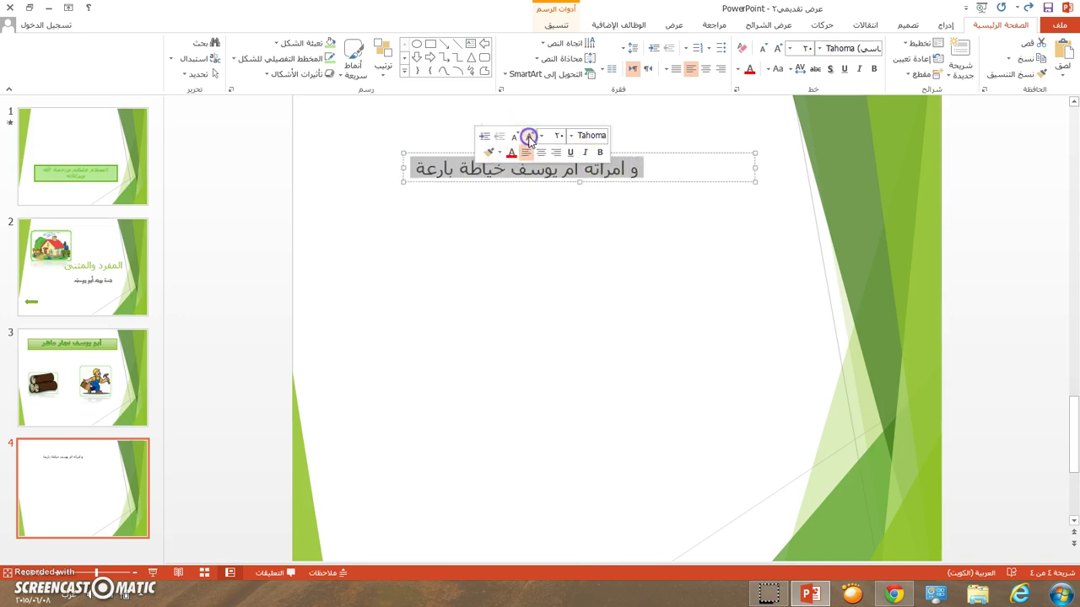
{"action": "left_click", "coordinate": [529, 136]}
{"action": "left_click", "coordinate": [529, 136]}
{"action": "left_click", "coordinate": [529, 136]}
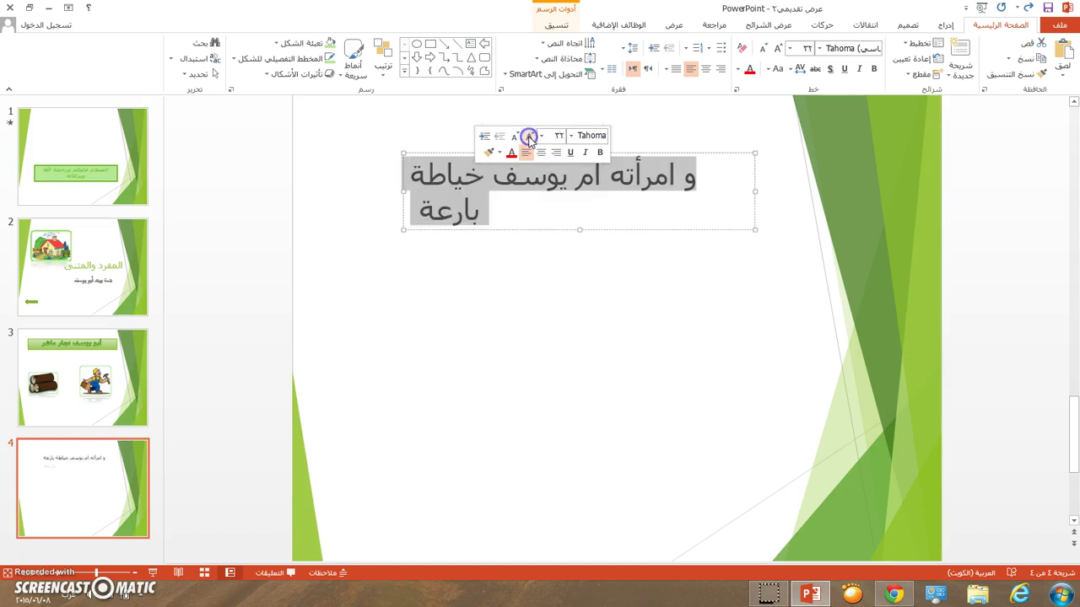
{"action": "left_click", "coordinate": [515, 137]}
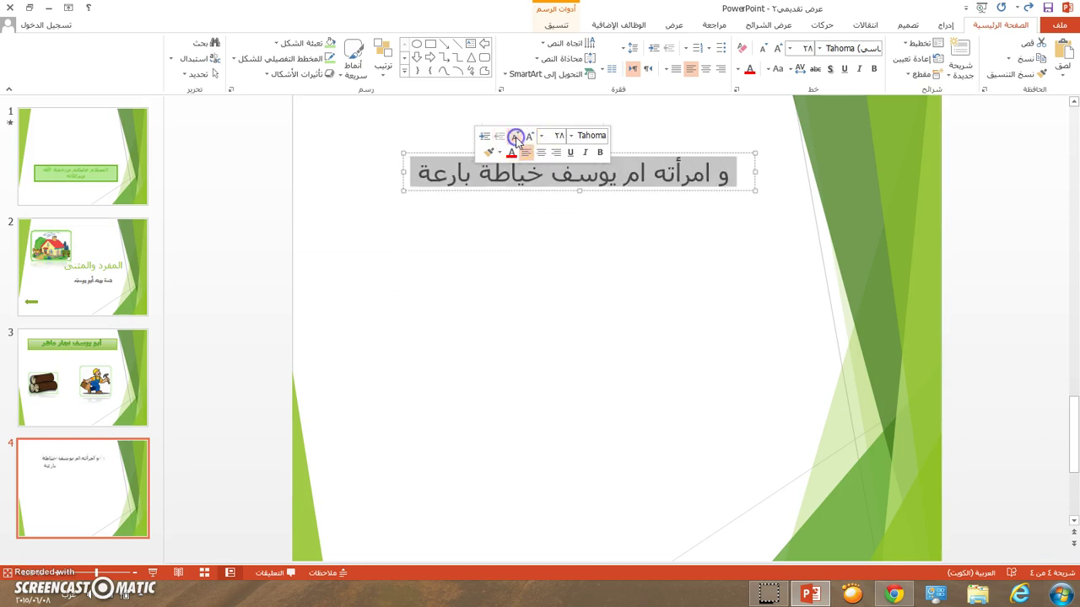
{"action": "left_click", "coordinate": [571, 137]}
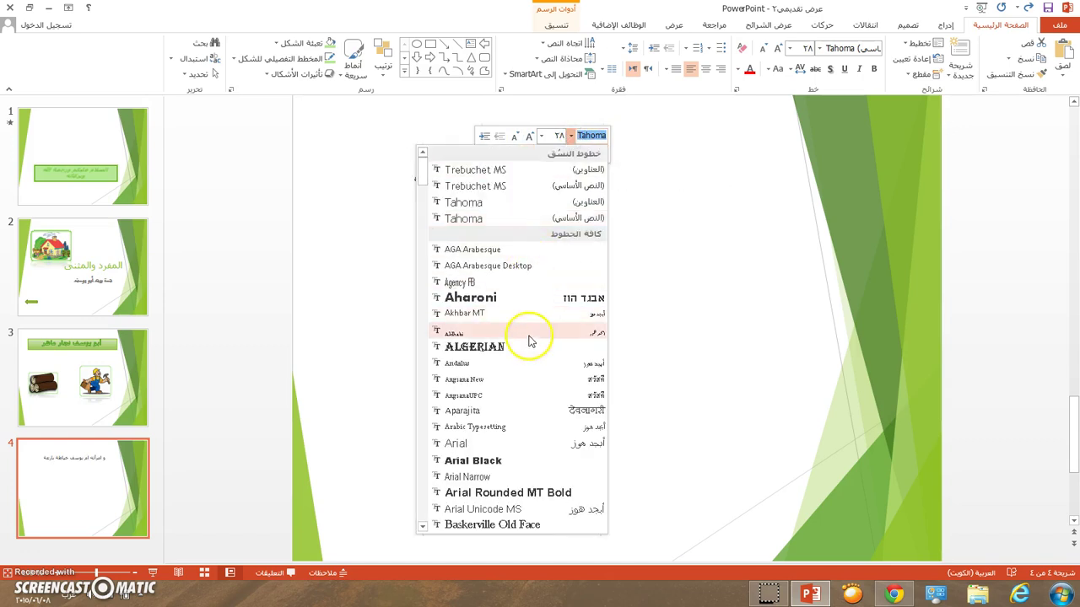
{"action": "left_click", "coordinate": [517, 362]}
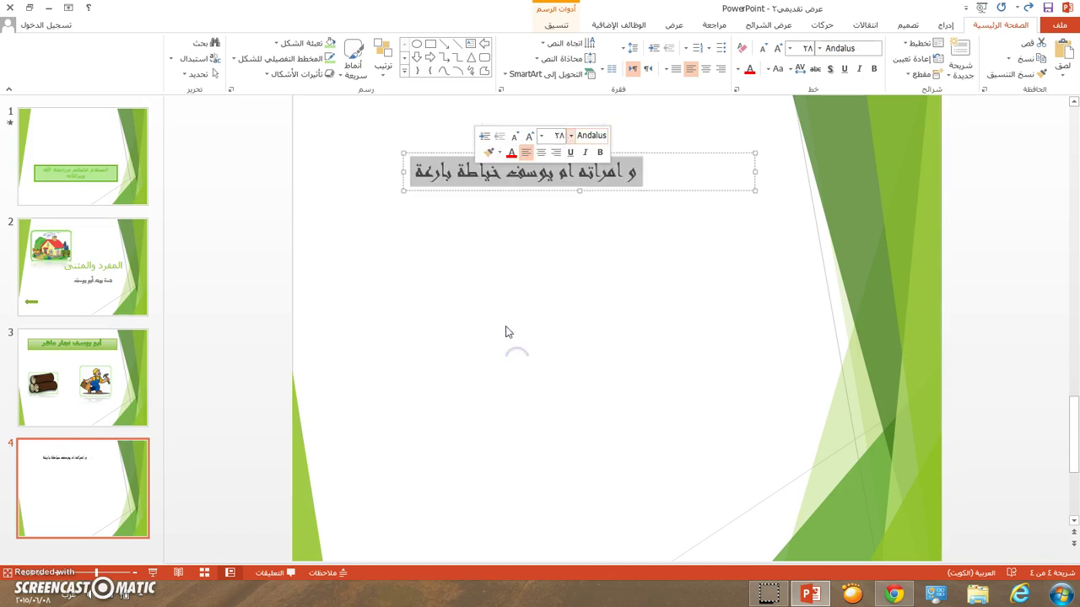
Step: Centre the sentence in its text box and make it bold
{"action": "left_click", "coordinate": [541, 152]}
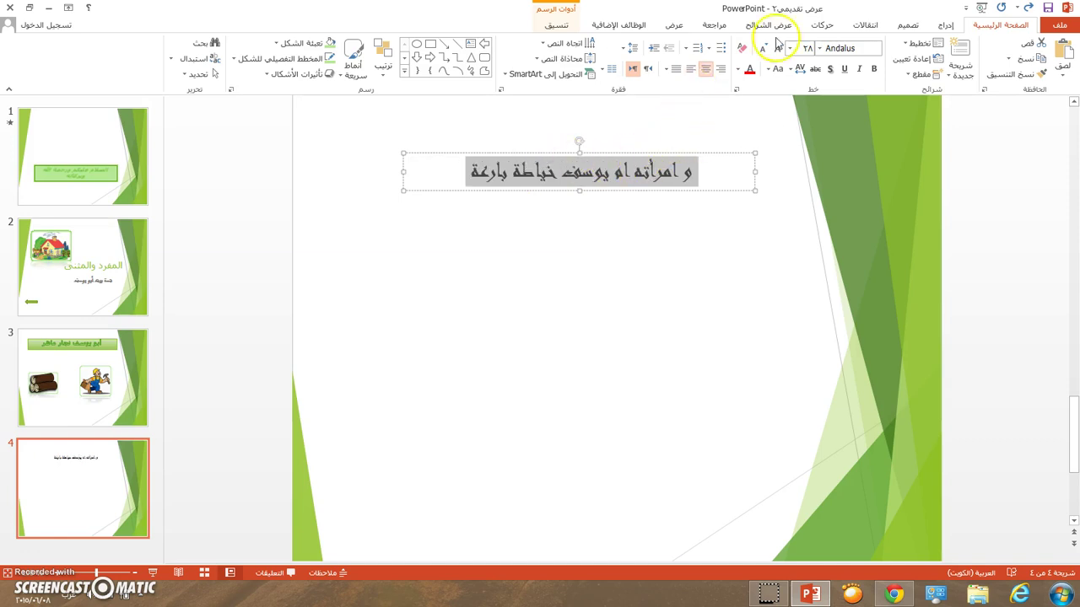
{"action": "left_click", "coordinate": [878, 70]}
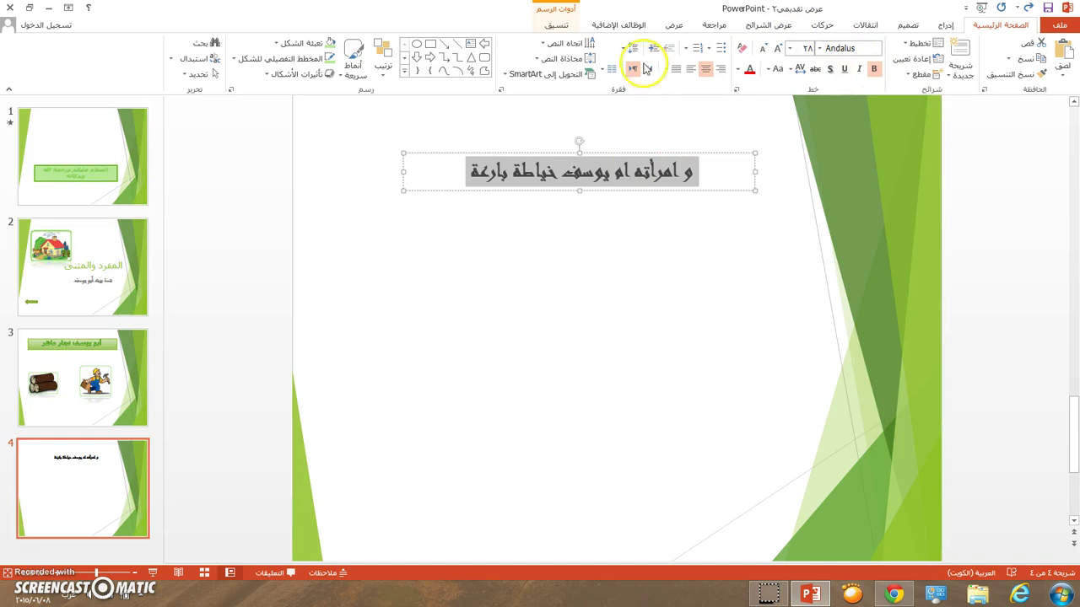
{"action": "left_click", "coordinate": [557, 23]}
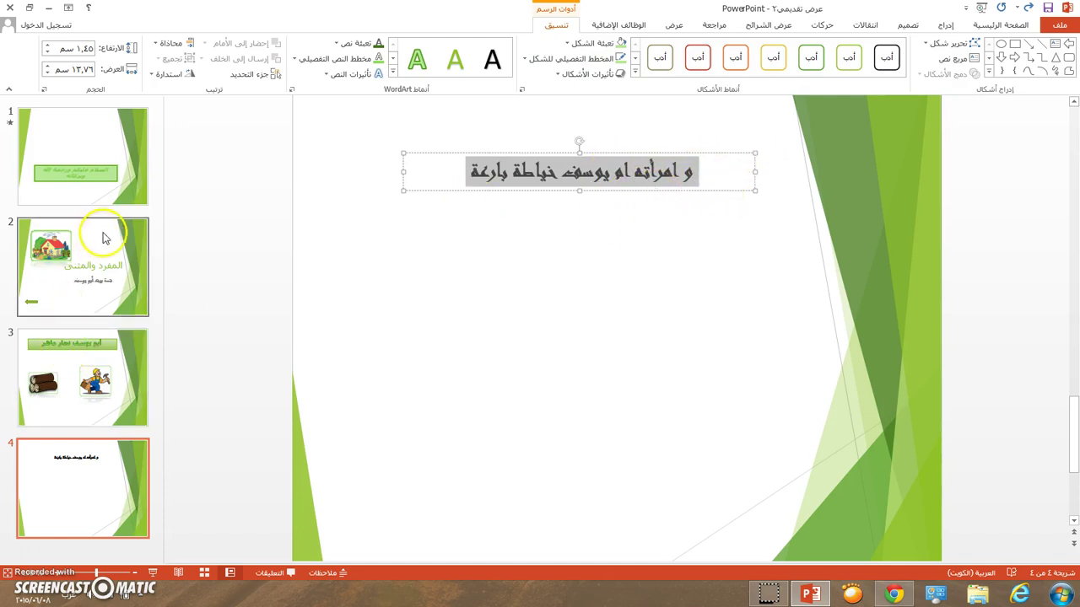
Step: Copy the slide 3 title's green fill and text style onto slide 4's sentence box with Format Painter
{"action": "left_click", "coordinate": [77, 365]}
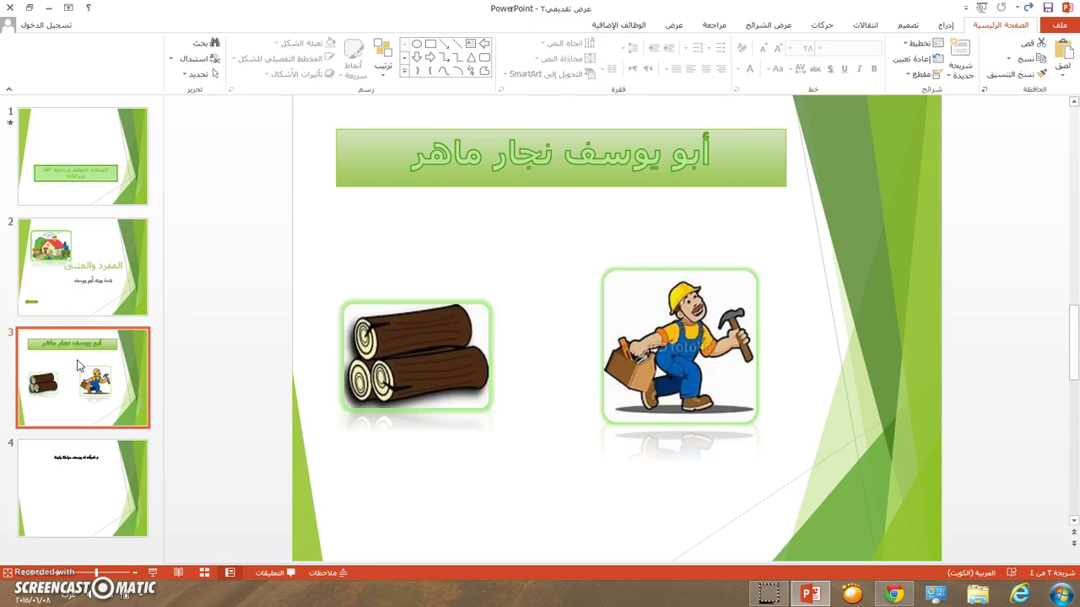
{"action": "left_click", "coordinate": [383, 170]}
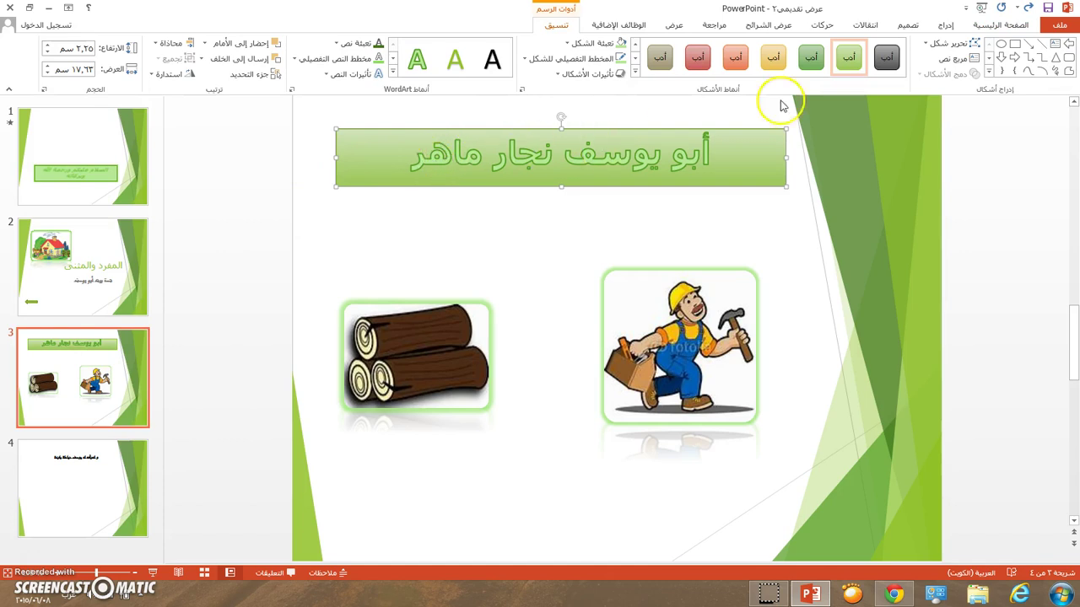
{"action": "left_click", "coordinate": [1012, 24]}
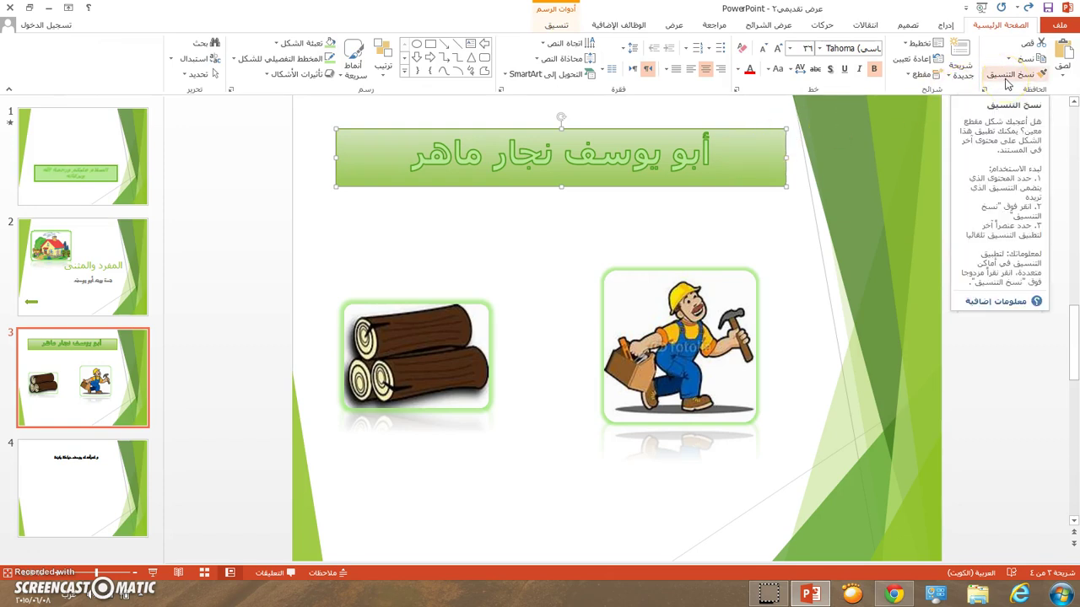
{"action": "left_click", "coordinate": [1010, 75]}
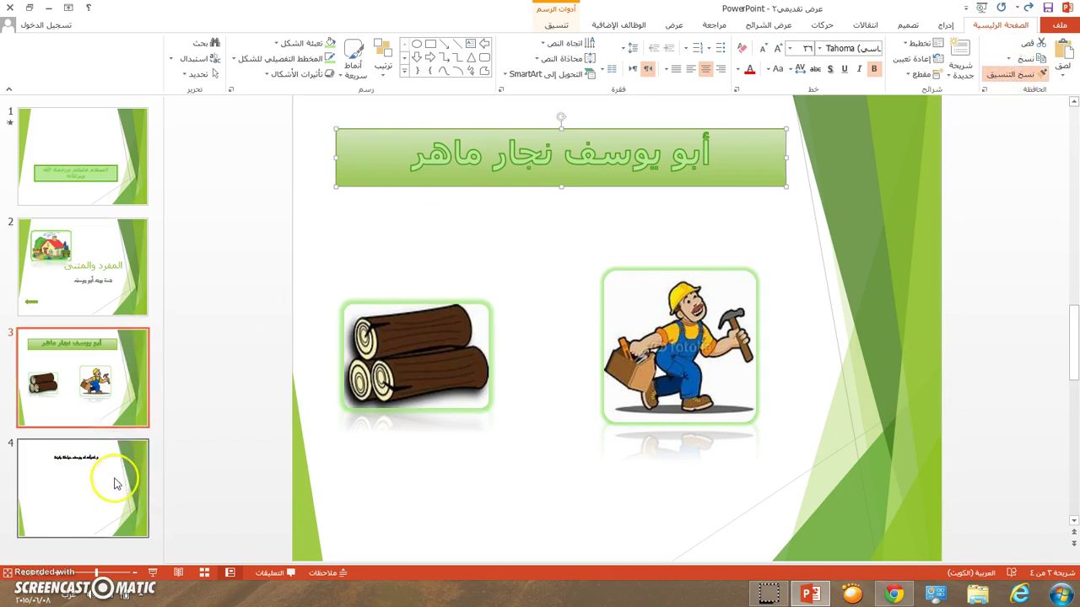
{"action": "left_click", "coordinate": [112, 485]}
{"action": "left_click", "coordinate": [575, 179]}
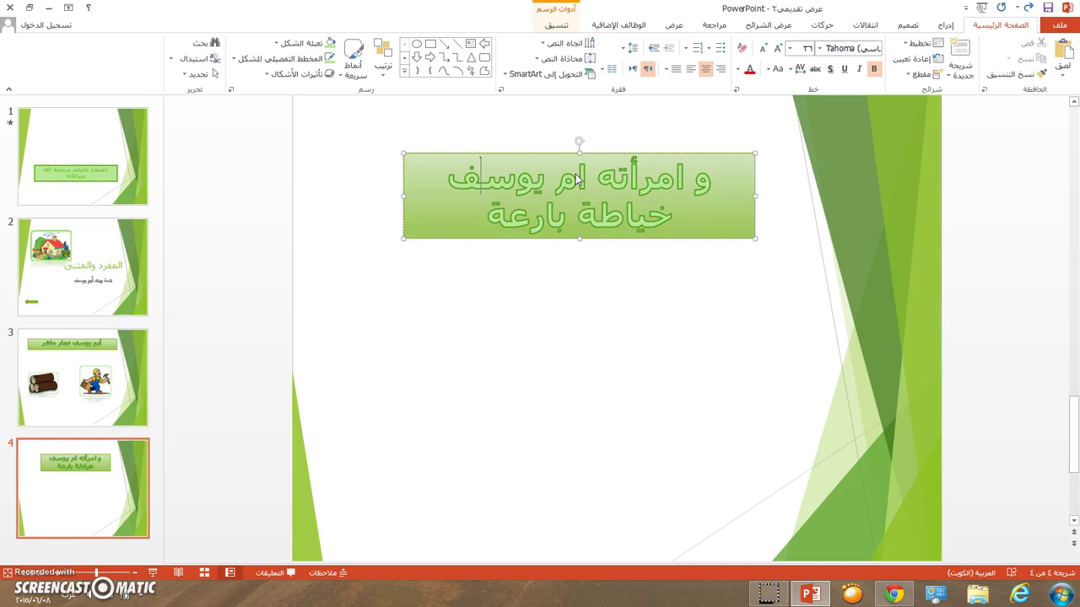
{"action": "left_click", "coordinate": [579, 311]}
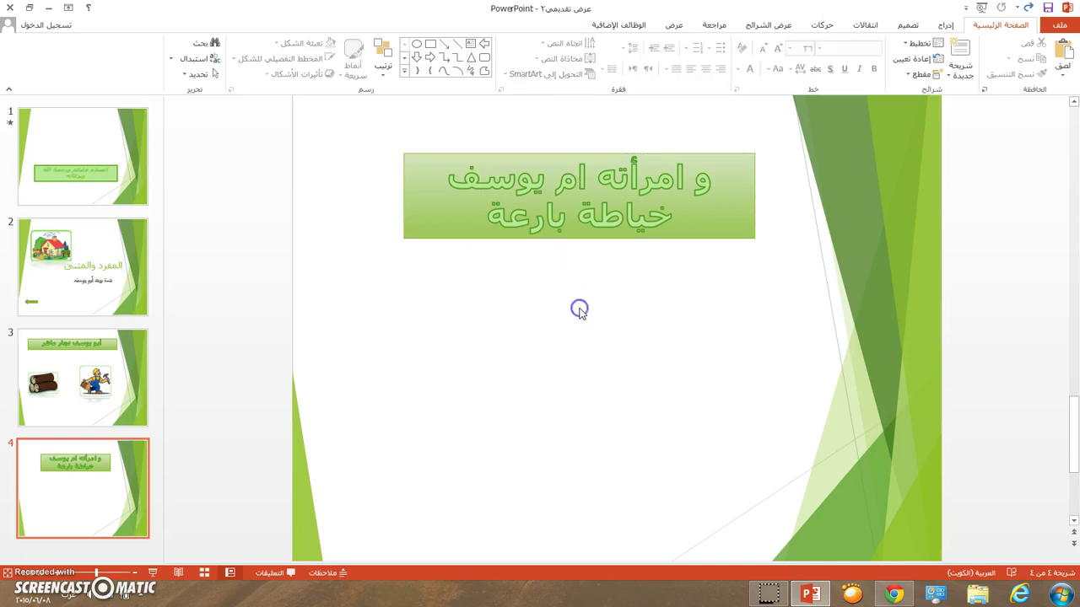
Step: Insert the picture of the woman holding scissors onto slide 4
{"action": "left_click", "coordinate": [945, 27]}
{"action": "left_click", "coordinate": [986, 51]}
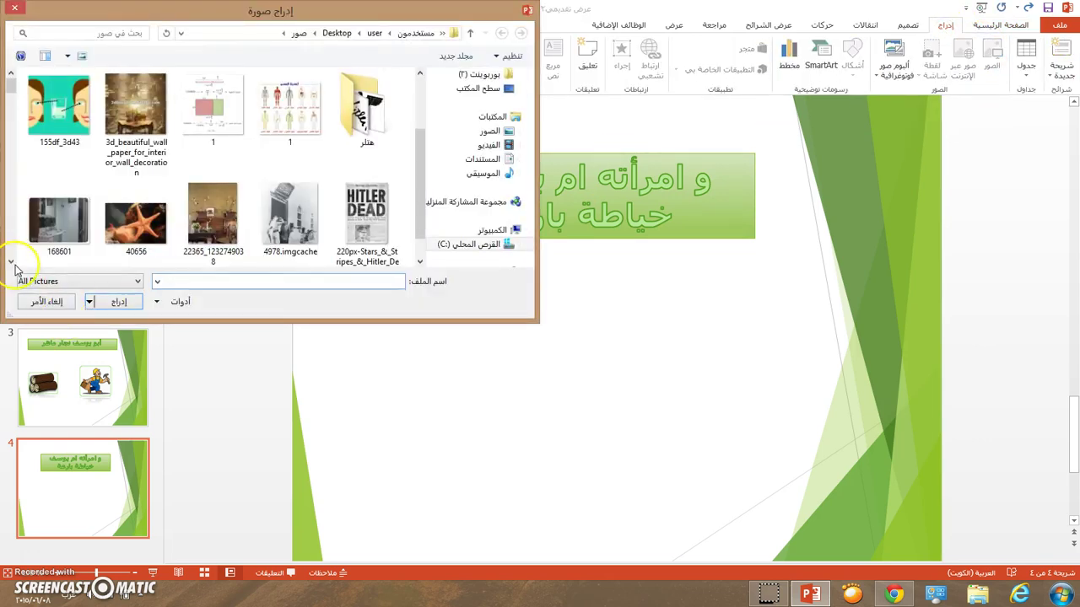
{"action": "scroll", "coordinate": [12, 250], "scroll_direction": "down", "scroll_amount": 3}
{"action": "scroll", "coordinate": [13, 249], "scroll_direction": "down", "scroll_amount": 3}
{"action": "scroll", "coordinate": [12, 248], "scroll_direction": "down", "scroll_amount": 3}
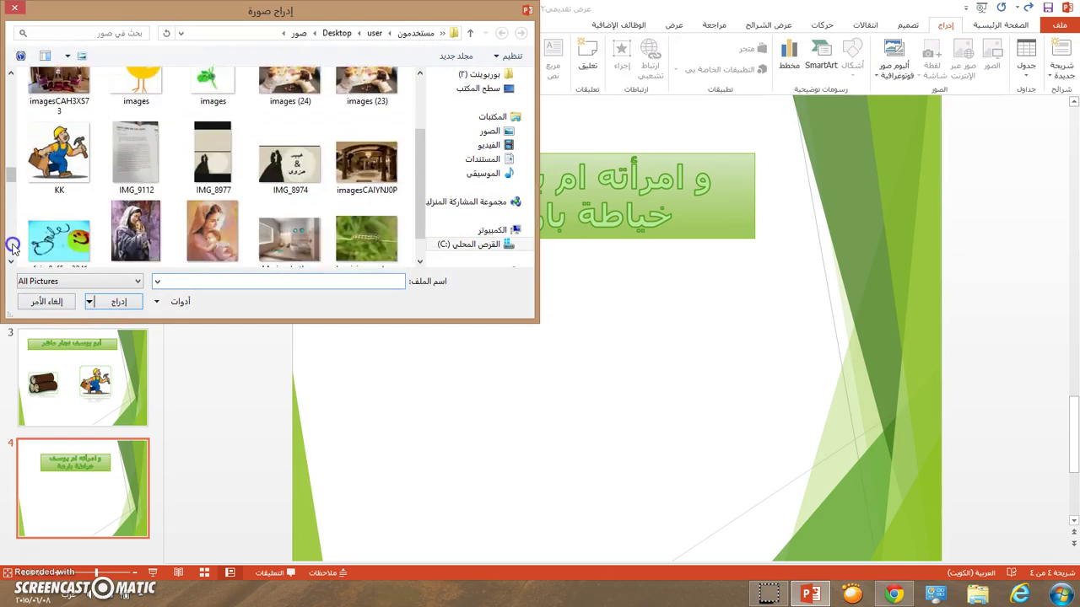
{"action": "scroll", "coordinate": [12, 247], "scroll_direction": "down", "scroll_amount": 3}
{"action": "scroll", "coordinate": [13, 248], "scroll_direction": "down", "scroll_amount": 10}
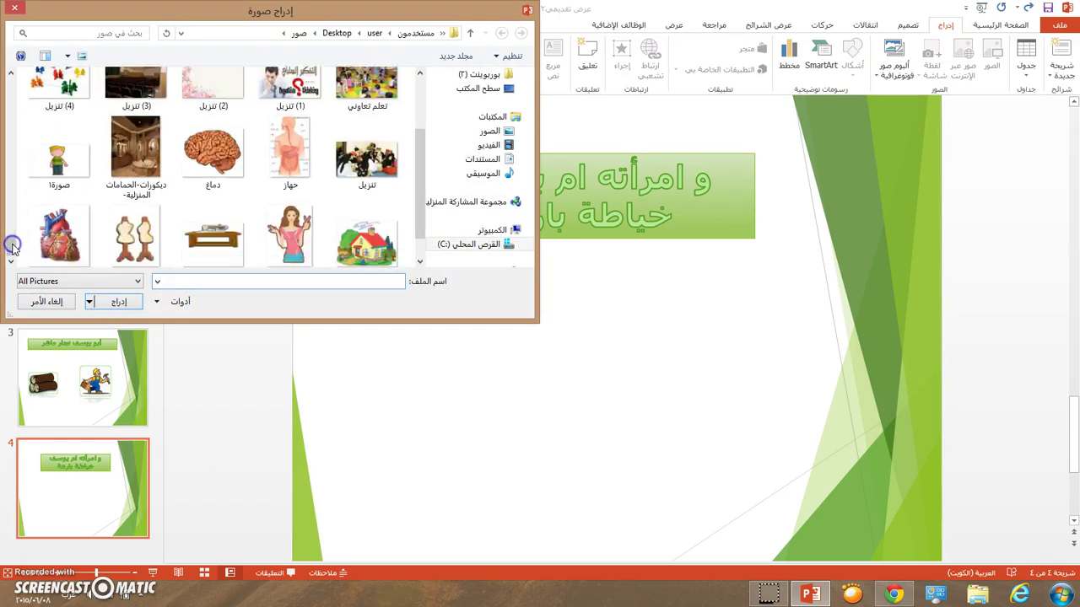
{"action": "left_click", "coordinate": [286, 124]}
{"action": "double_click", "coordinate": [287, 124]}
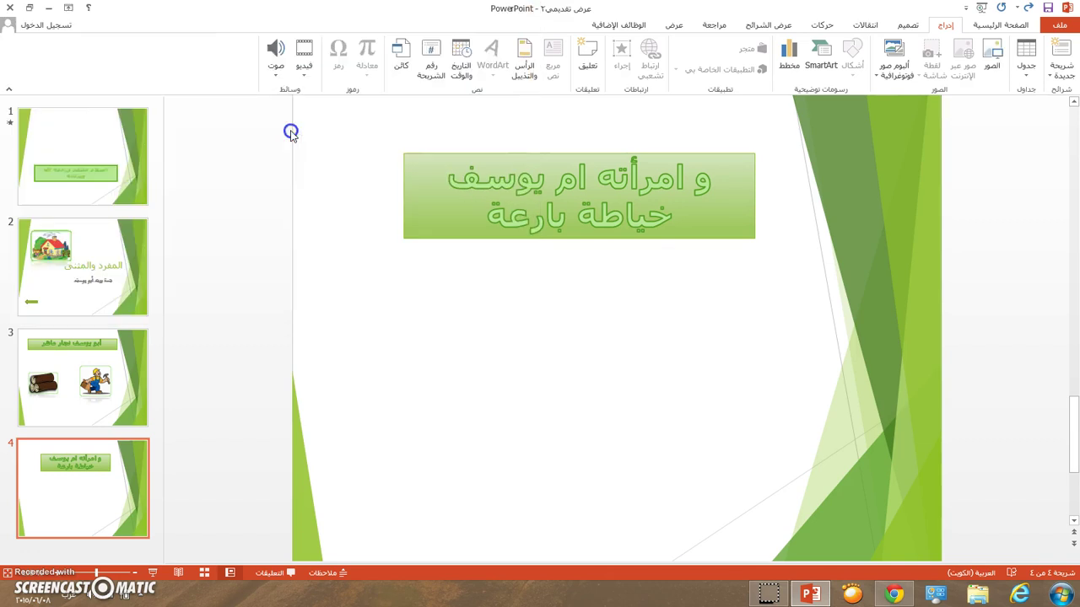
Step: Position the woman picture at the lower left of slide 4, below the sentence box
{"action": "left_click_drag", "start_coordinate": [550, 378], "coordinate": [497, 474]}
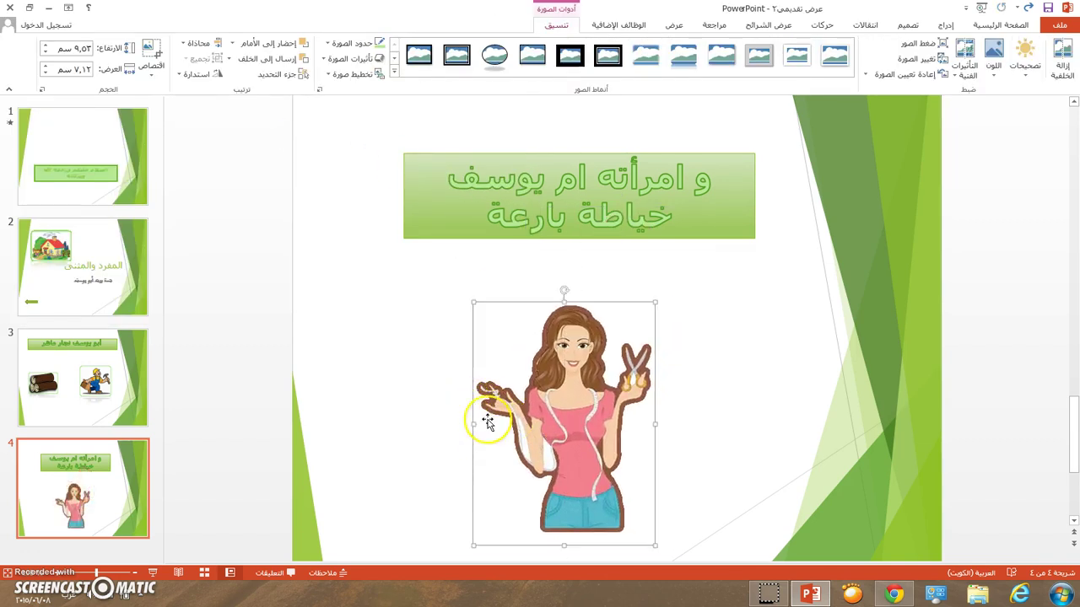
{"action": "left_click_drag", "start_coordinate": [473, 423], "coordinate": [471, 424]}
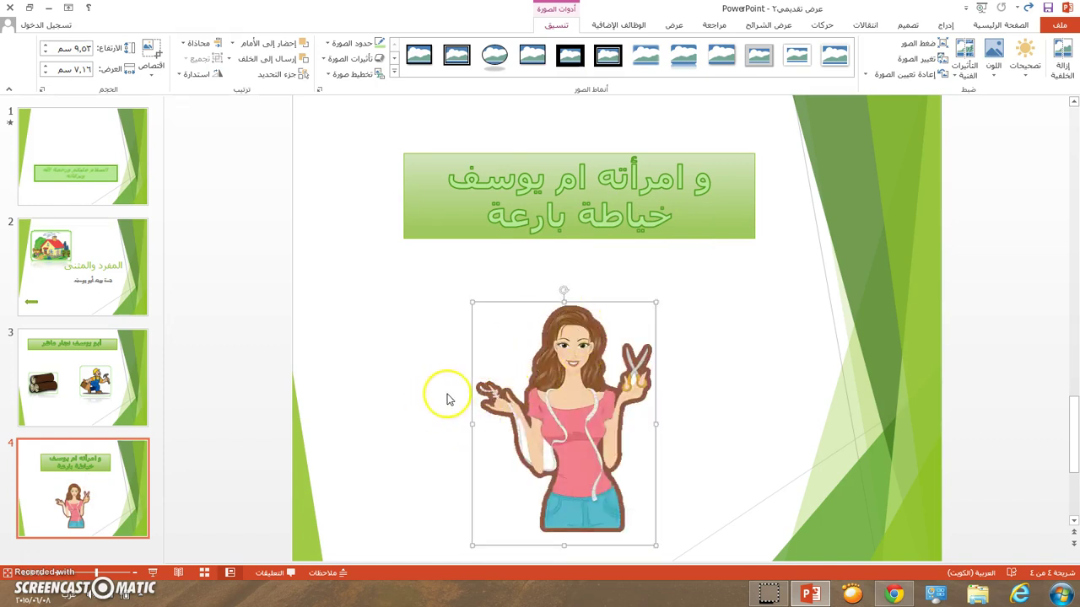
{"action": "left_click_drag", "start_coordinate": [571, 369], "coordinate": [491, 381]}
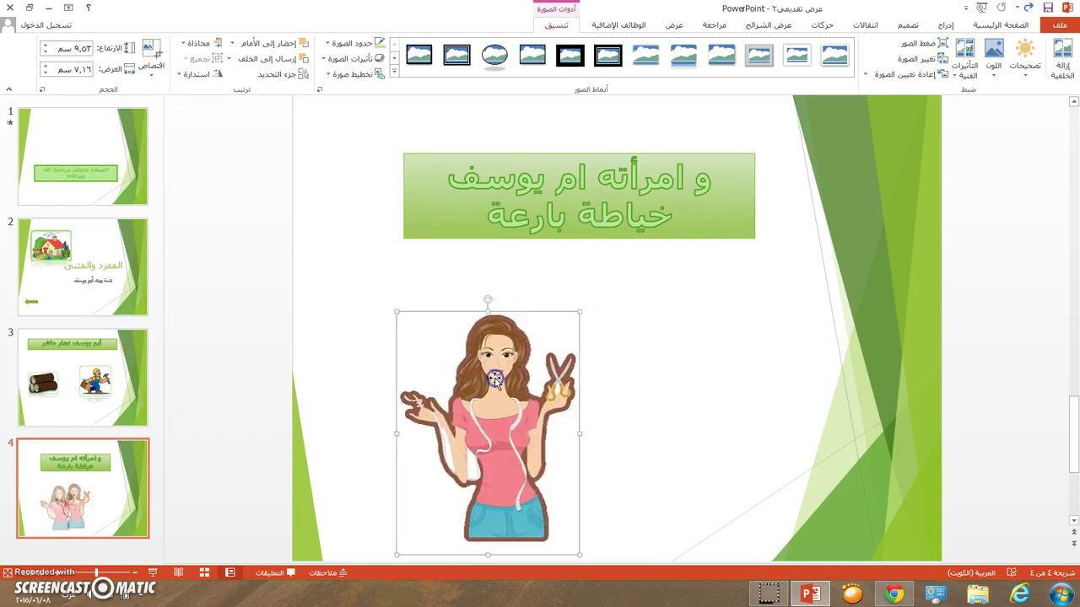
{"action": "key", "text": "ctrl+z"}
{"action": "key", "text": "ctrl+z"}
{"action": "mouse_move", "coordinate": [631, 388]}
{"action": "left_mouse_down"}
{"action": "mouse_move", "coordinate": [420, 410]}
{"action": "mouse_move", "coordinate": [443, 422]}
{"action": "left_mouse_up"}
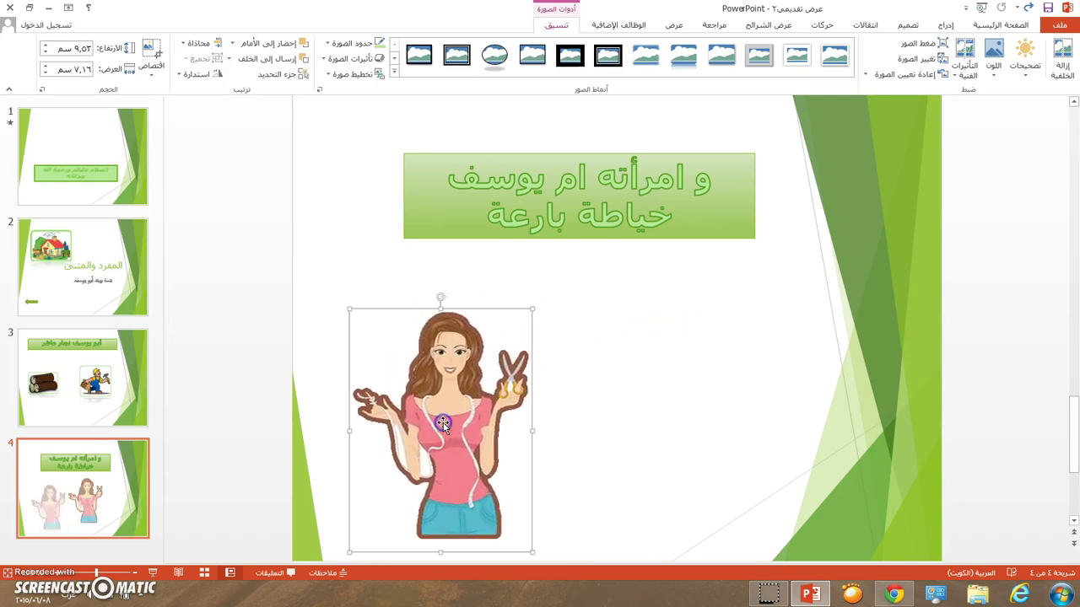
{"action": "left_click", "coordinate": [714, 290]}
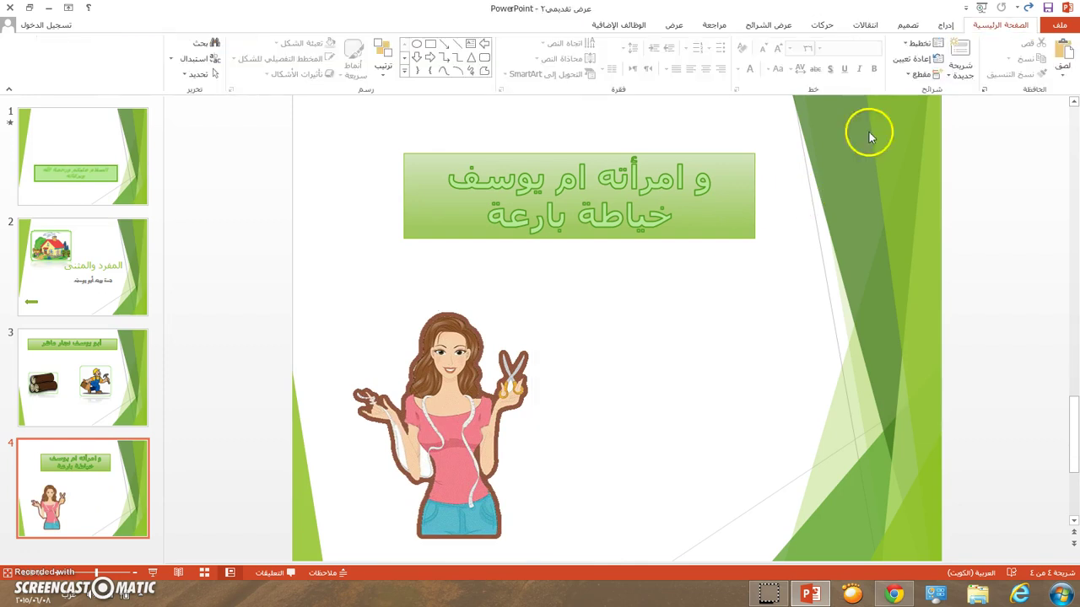
{"action": "left_click", "coordinate": [946, 27]}
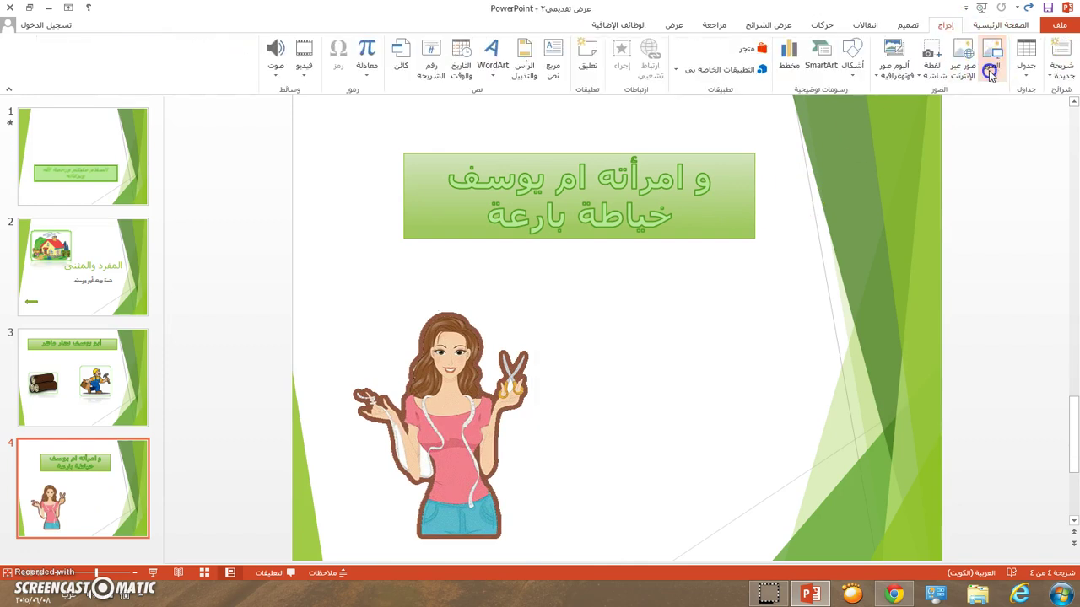
Step: Insert the sewing-table picture and move it to the lower right of slide 4
{"action": "left_click", "coordinate": [992, 65]}
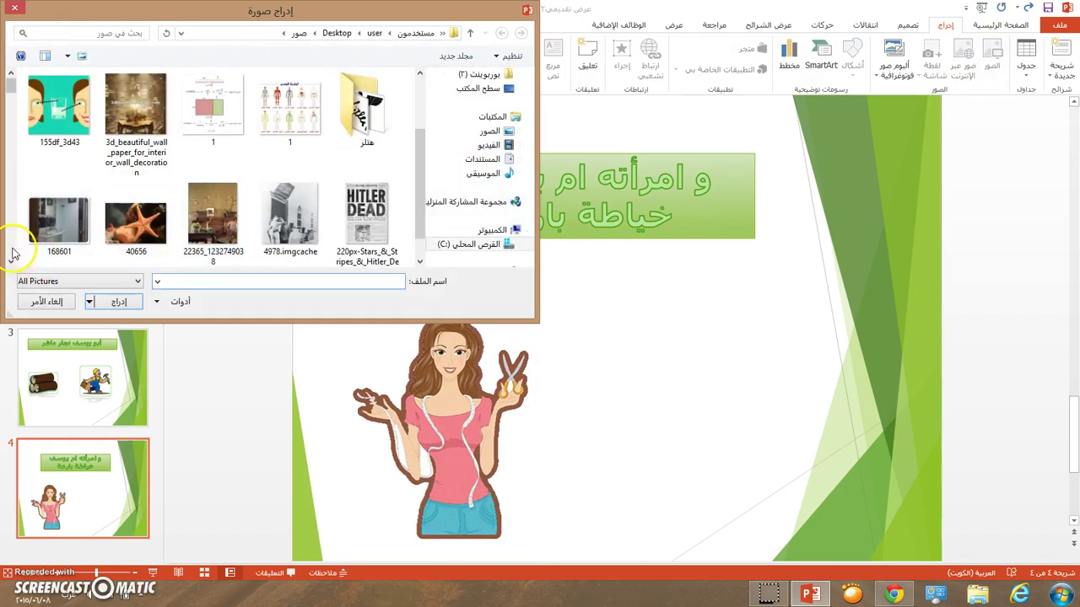
{"action": "scroll", "coordinate": [14, 245], "scroll_direction": "down", "scroll_amount": 5}
{"action": "scroll", "coordinate": [13, 253], "scroll_direction": "down", "scroll_amount": 5}
{"action": "scroll", "coordinate": [13, 253], "scroll_direction": "down", "scroll_amount": 10}
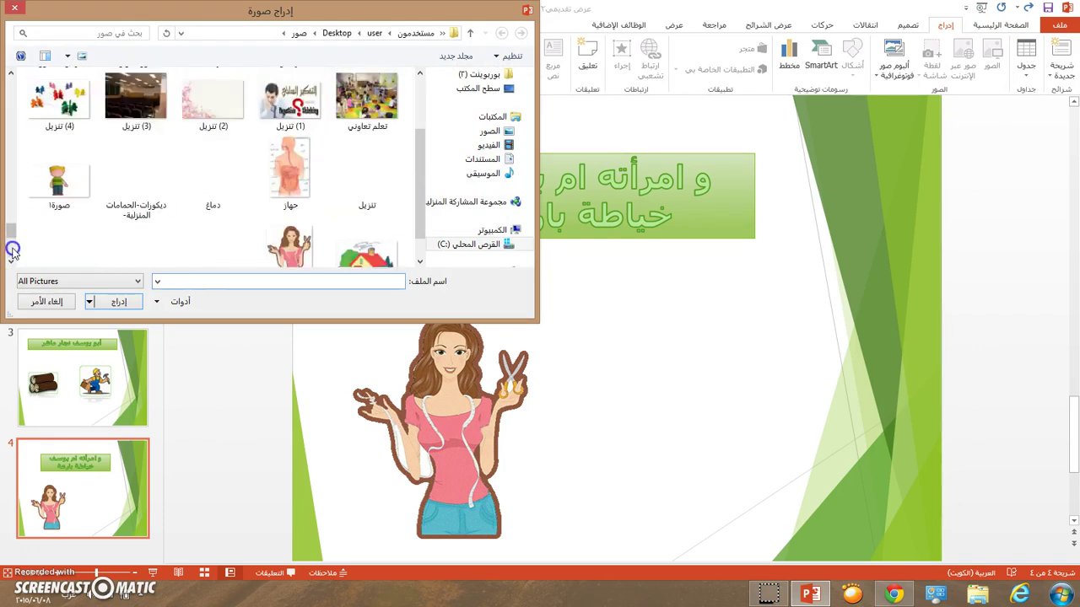
{"action": "double_click", "coordinate": [223, 157]}
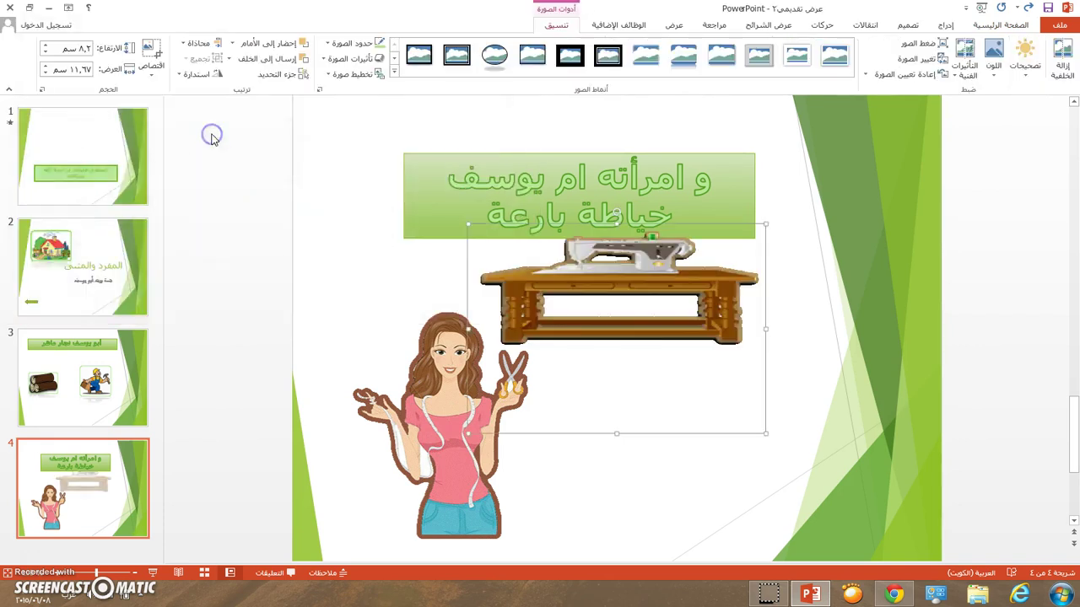
{"action": "mouse_move", "coordinate": [614, 433]}
{"action": "left_mouse_down"}
{"action": "mouse_move", "coordinate": [629, 349]}
{"action": "mouse_move", "coordinate": [706, 412]}
{"action": "mouse_move", "coordinate": [694, 509]}
{"action": "left_mouse_up"}
Step: Nudge the sewing table slightly upward beside the seamstress, then return to slide 1
{"action": "left_click", "coordinate": [688, 508]}
{"action": "left_click", "coordinate": [456, 527]}
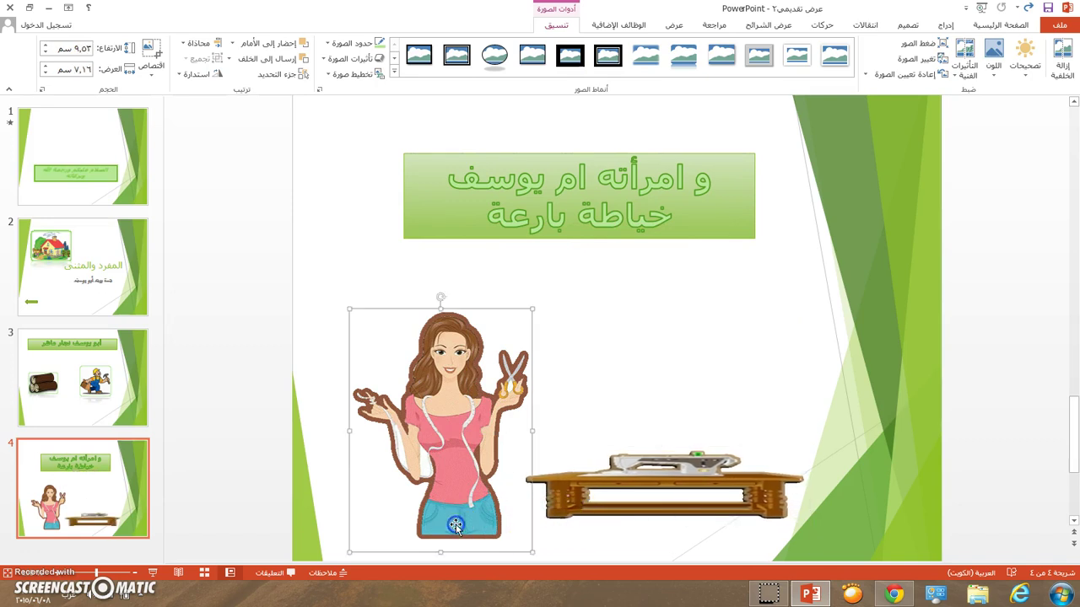
{"action": "left_click", "coordinate": [651, 465]}
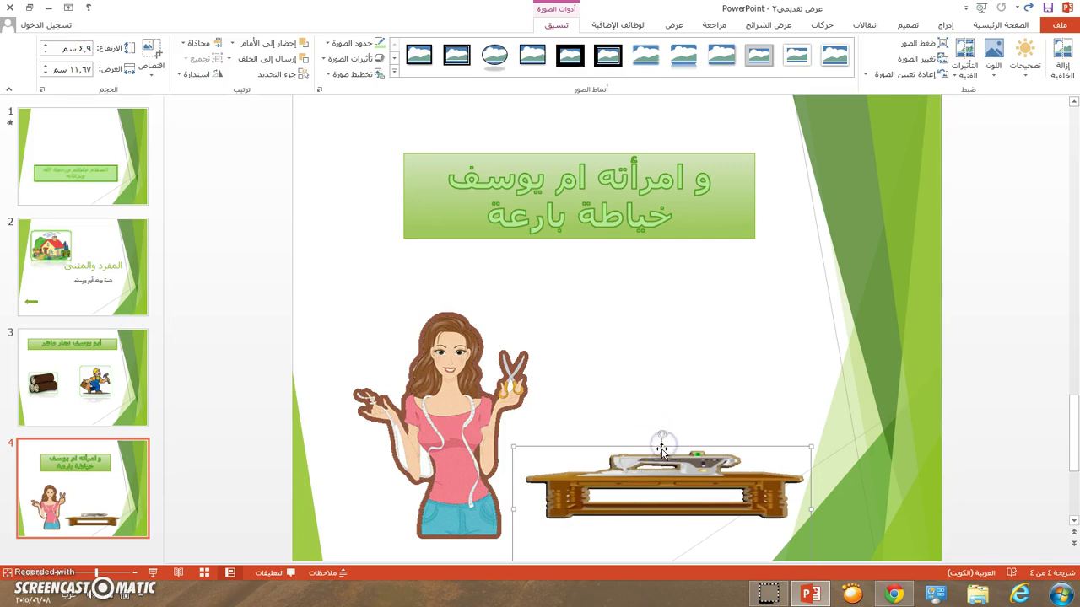
{"action": "left_click_drag", "start_coordinate": [661, 445], "coordinate": [658, 369]}
{"action": "left_click", "coordinate": [660, 351]}
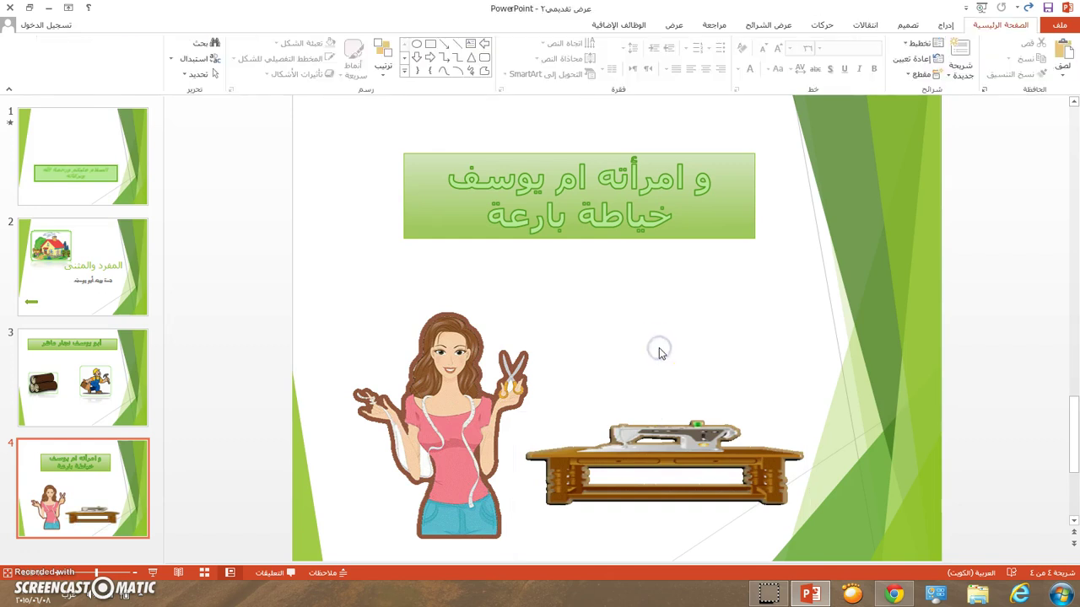
{"action": "left_click", "coordinate": [477, 394]}
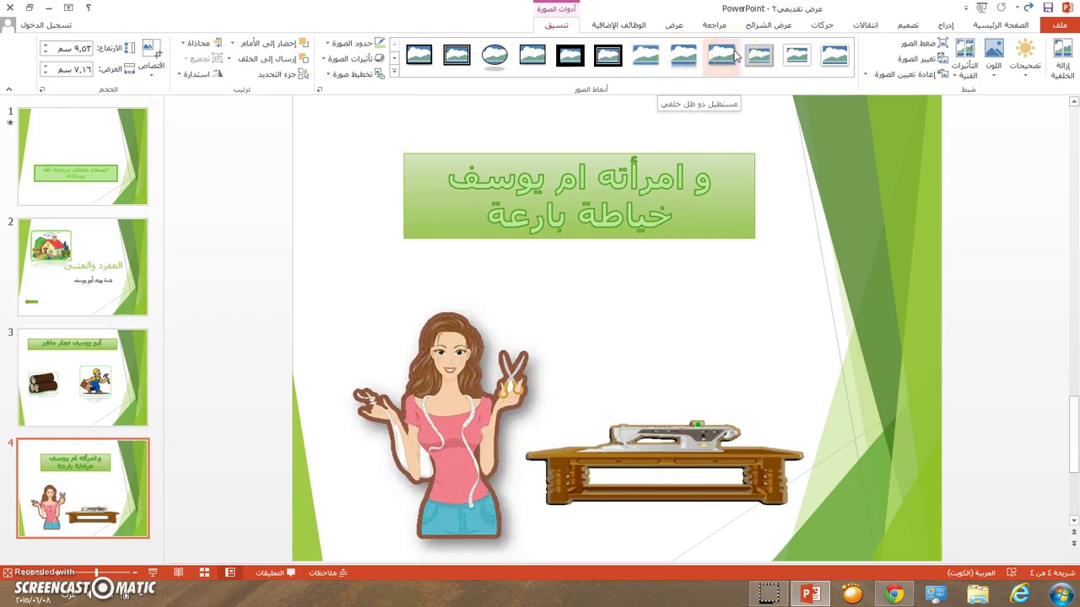
{"action": "left_click", "coordinate": [805, 160]}
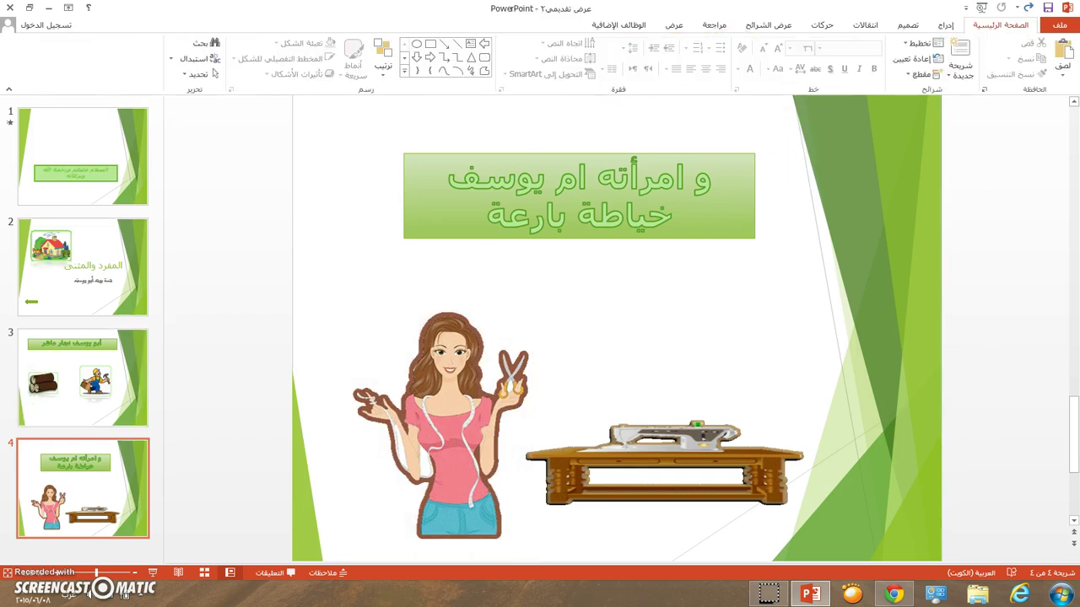
{"action": "left_click", "coordinate": [73, 175]}
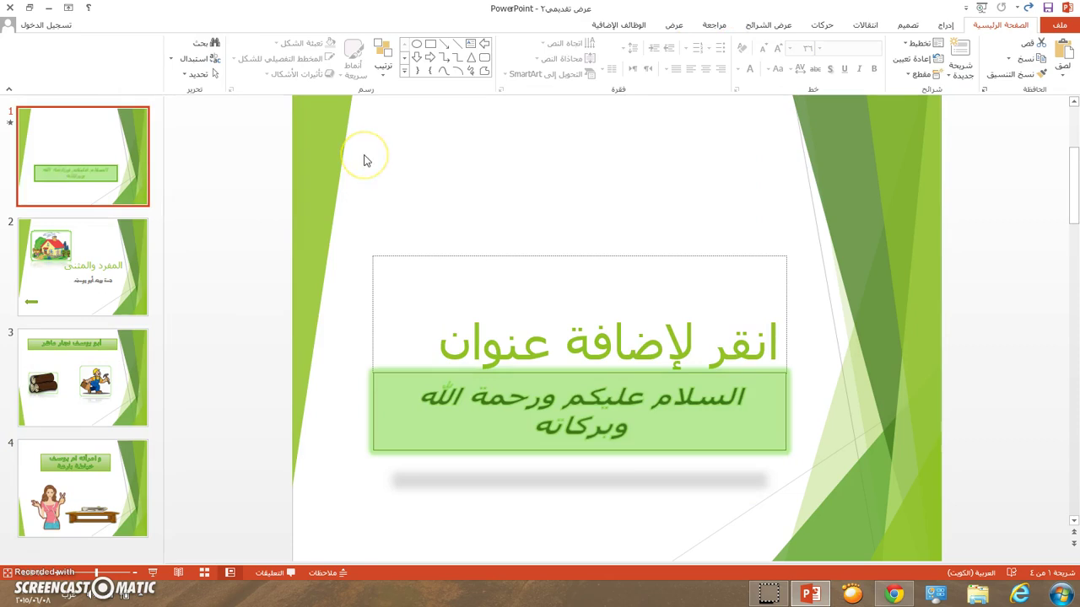
Step: Leave slide 1's title placeholder empty, exiting it without typing any text
{"action": "left_click", "coordinate": [461, 333]}
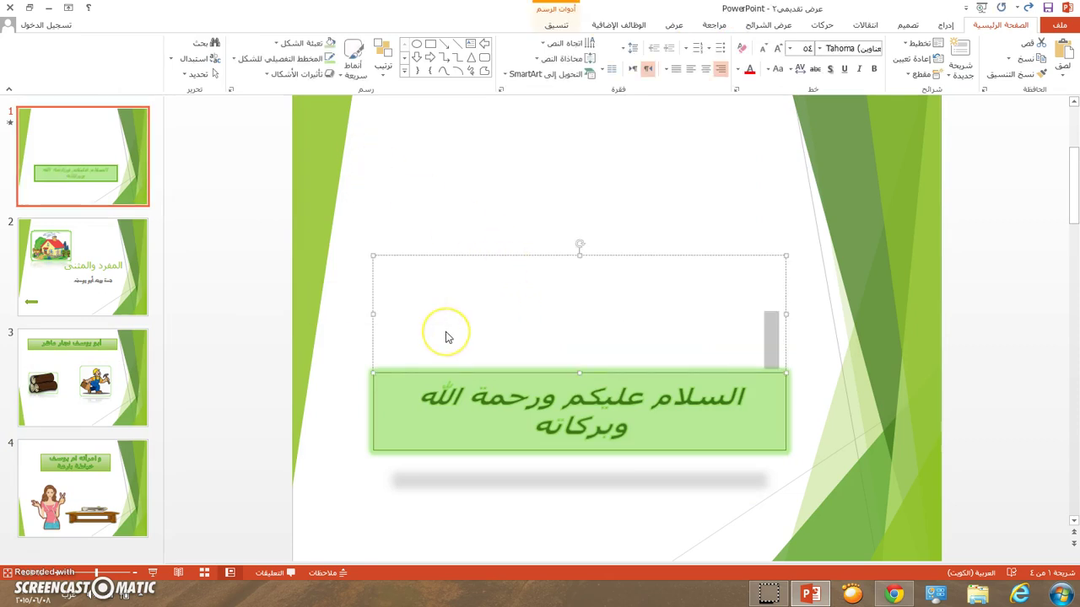
{"action": "left_click", "coordinate": [468, 325]}
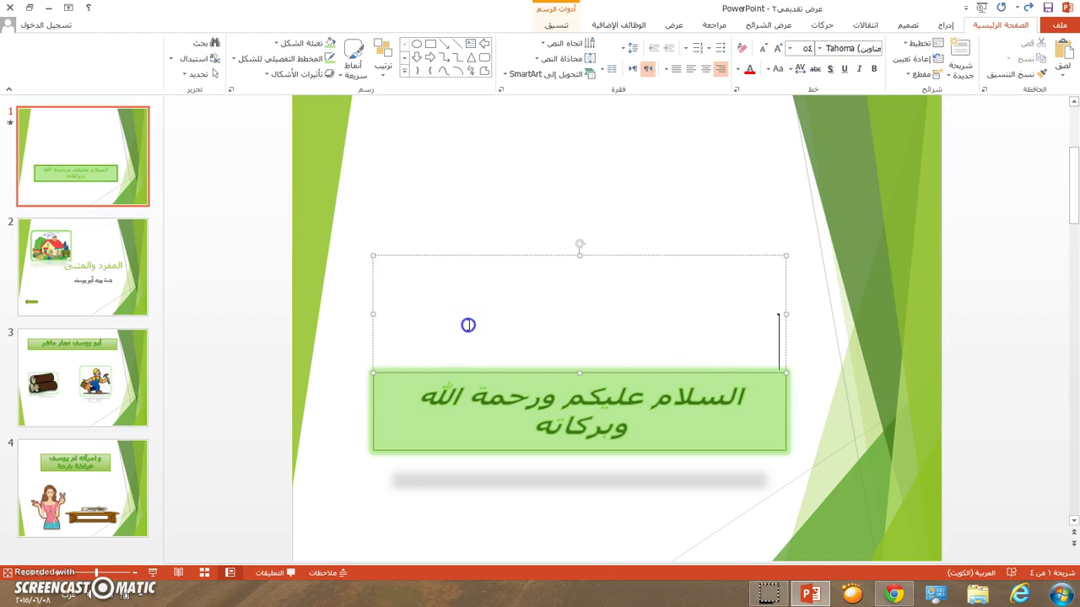
{"action": "left_click", "coordinate": [336, 347]}
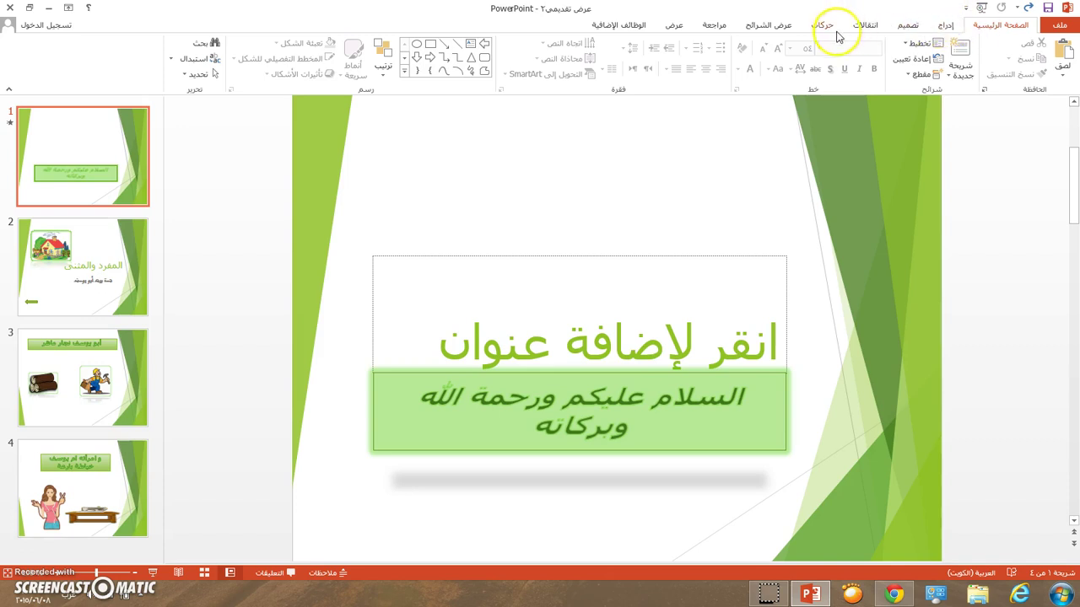
Step: Preview Comb, Zoom, Random, Vortex and Honeycomb on slide 1, then apply Random Bars (أشرطة عشوائية)
{"action": "left_click", "coordinate": [864, 25]}
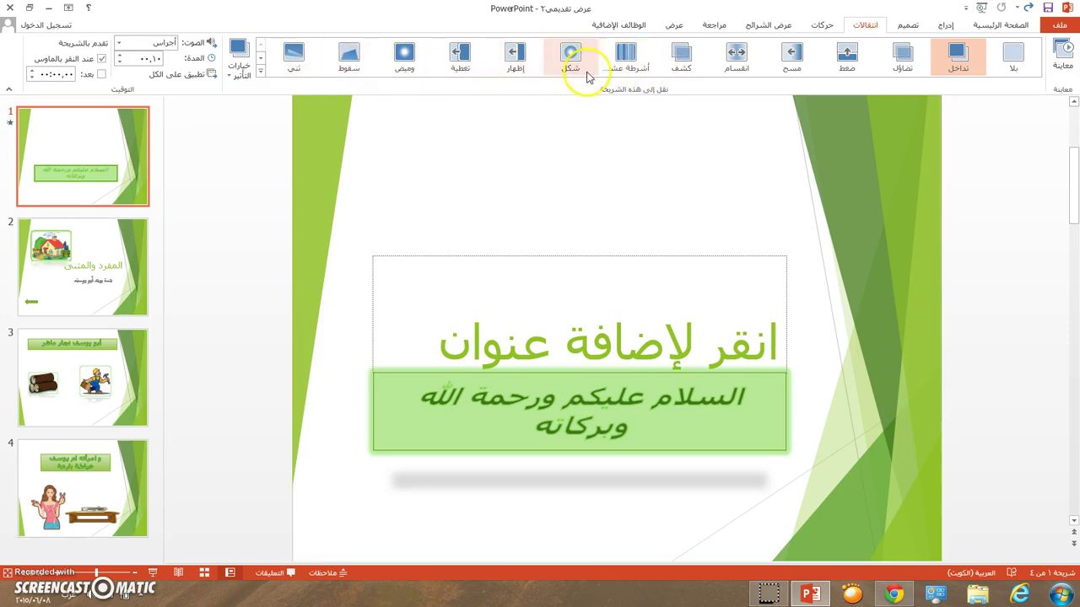
{"action": "left_click", "coordinate": [261, 73]}
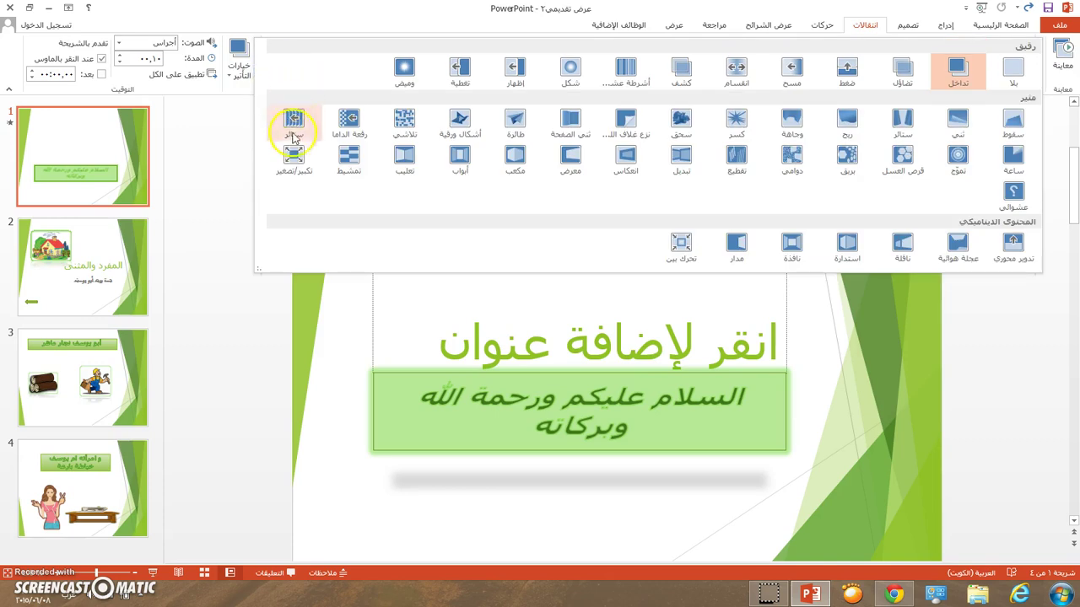
{"action": "left_click", "coordinate": [349, 158]}
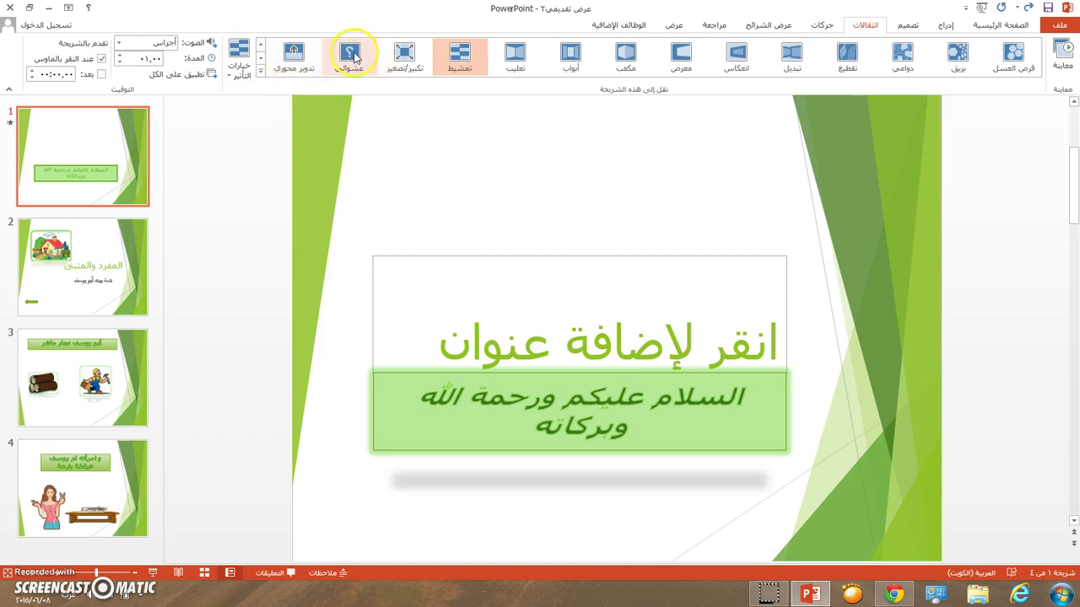
{"action": "left_click", "coordinate": [405, 57]}
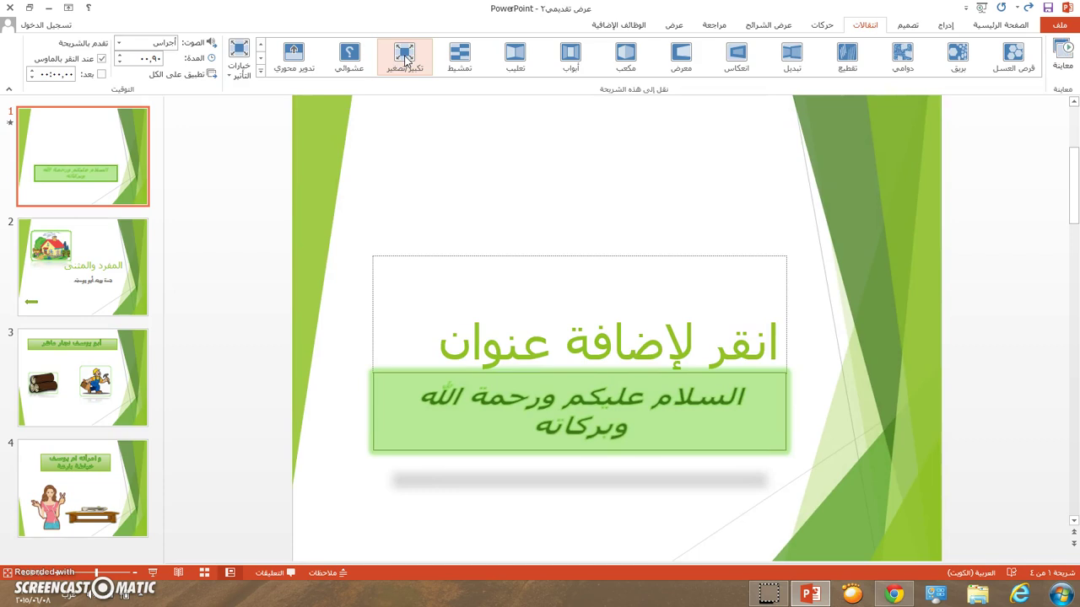
{"action": "left_click", "coordinate": [352, 59]}
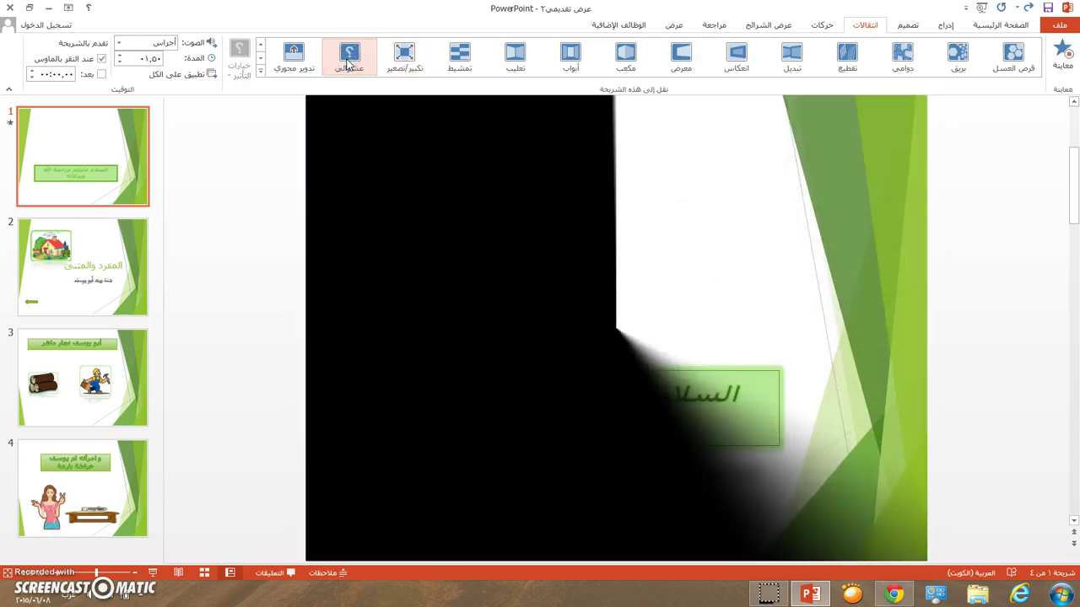
{"action": "left_click", "coordinate": [904, 56]}
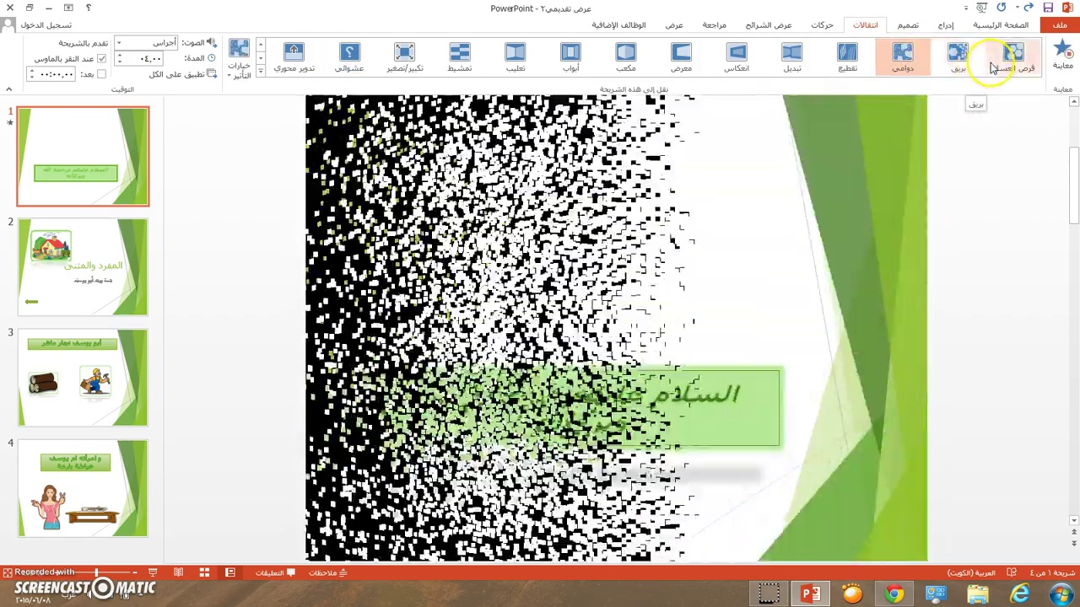
{"action": "left_click", "coordinate": [1009, 66]}
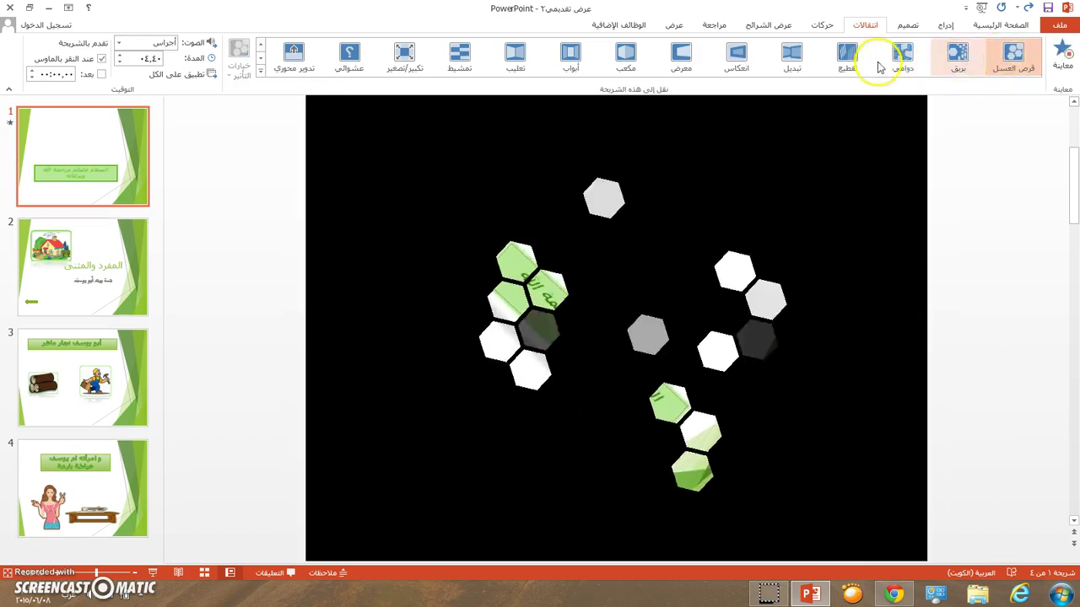
{"action": "left_click", "coordinate": [261, 71]}
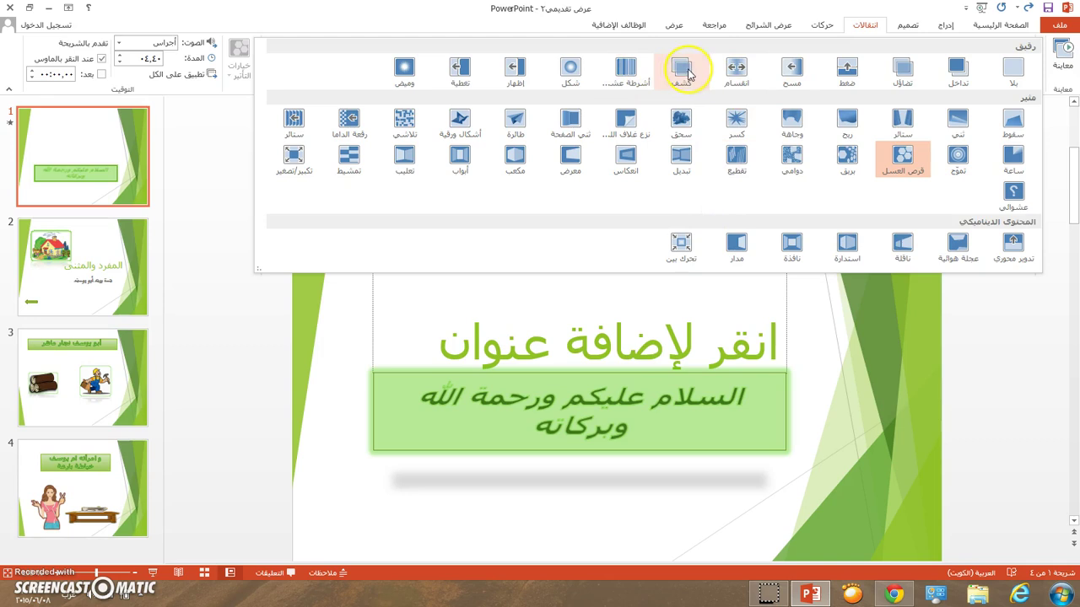
{"action": "left_click", "coordinate": [633, 78]}
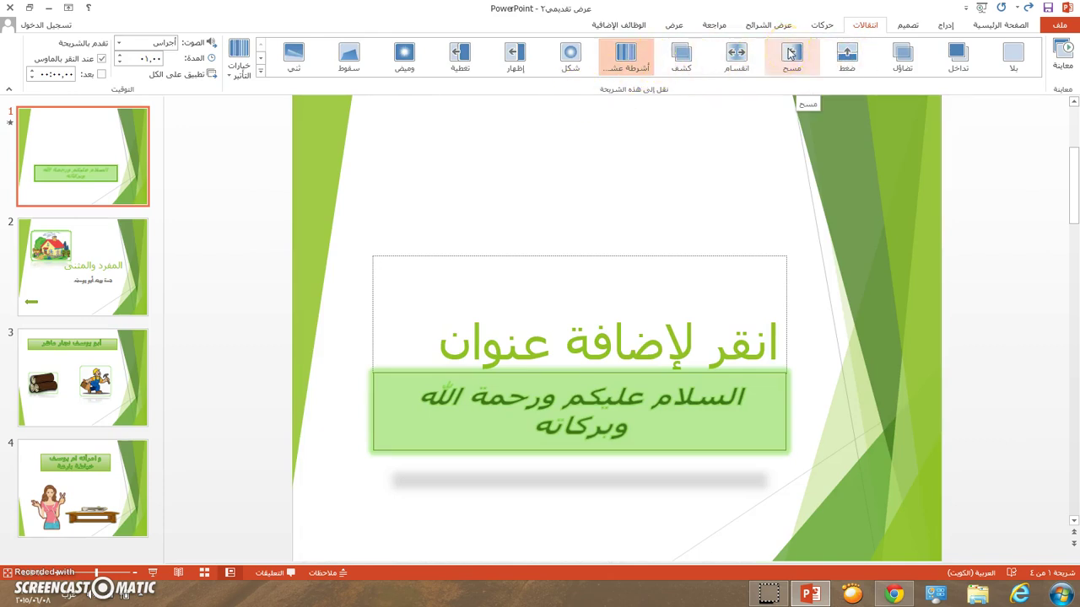
Step: Reapply Random Bars to slide 1 and set its effect option to Horizontal
{"action": "left_click", "coordinate": [1017, 48]}
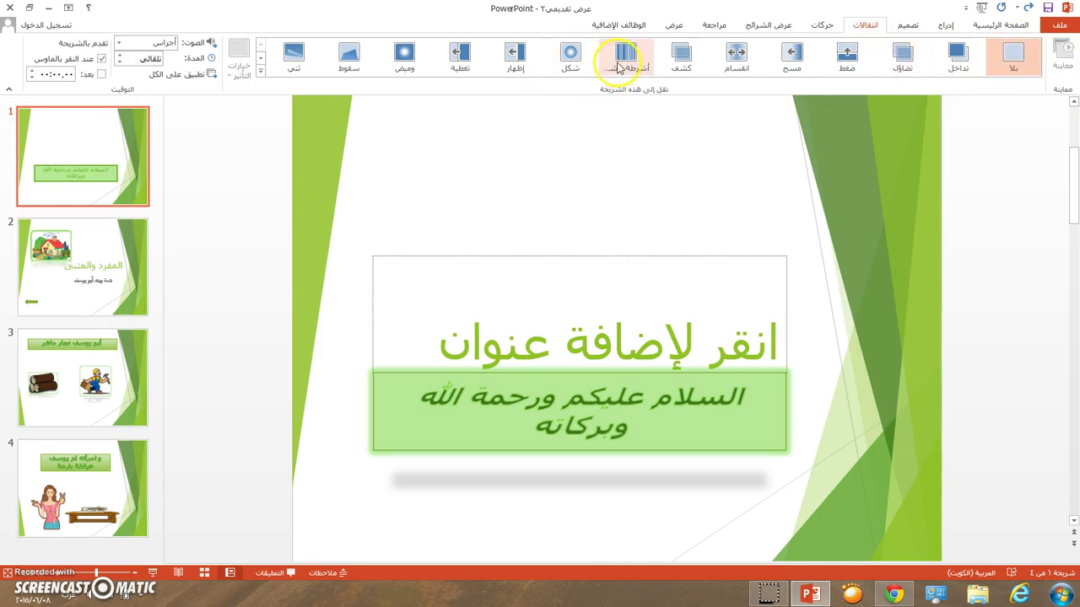
{"action": "left_click", "coordinate": [622, 59]}
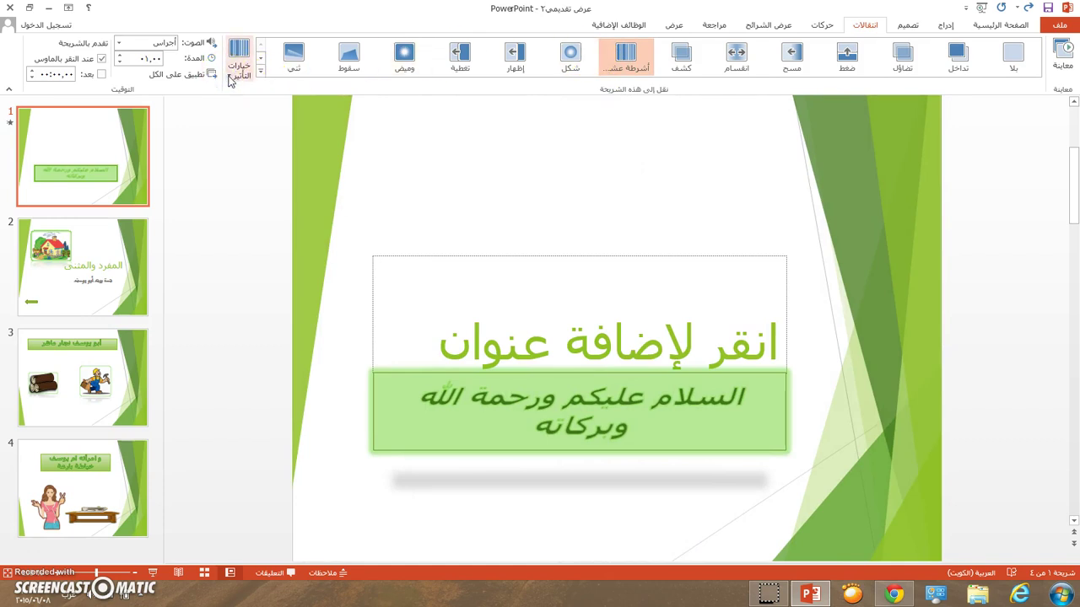
{"action": "left_click", "coordinate": [229, 76]}
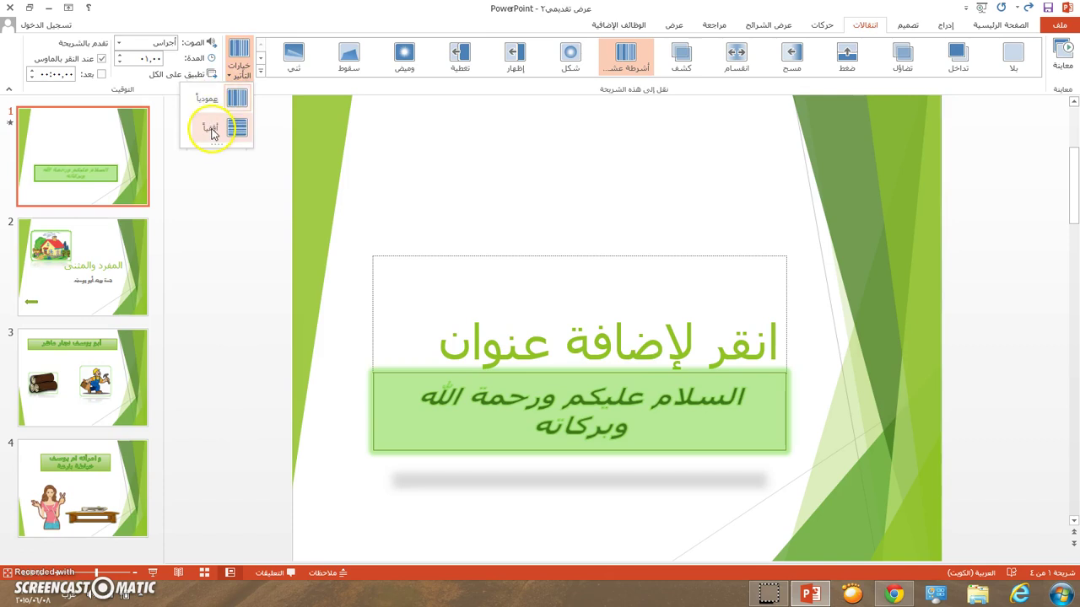
{"action": "left_click", "coordinate": [211, 131]}
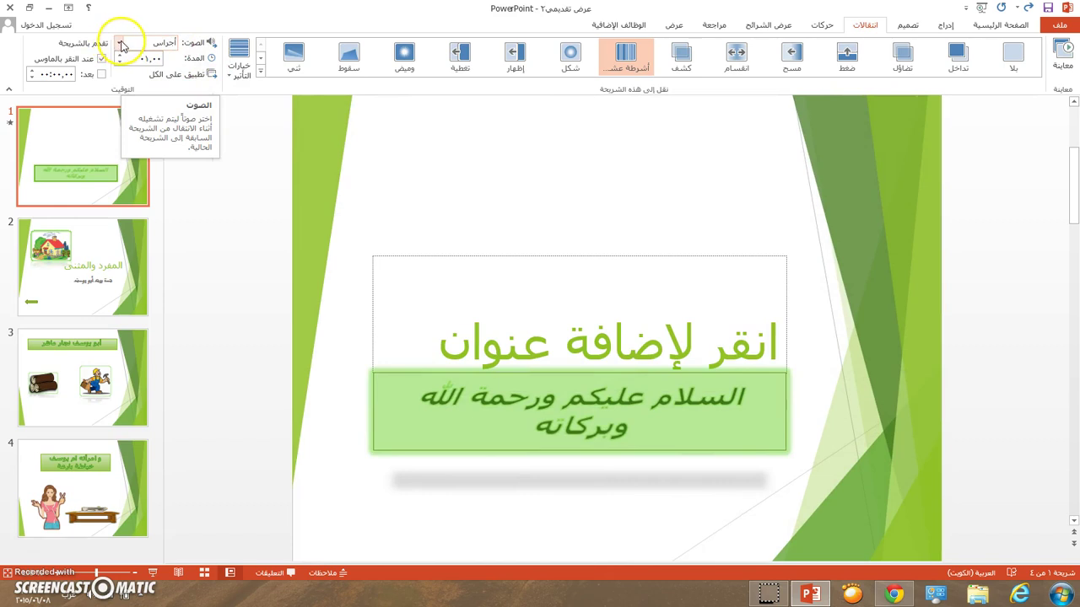
Step: Try the applause sound on the transition, then switch the sound to bells (أجراس)
{"action": "left_click", "coordinate": [120, 43]}
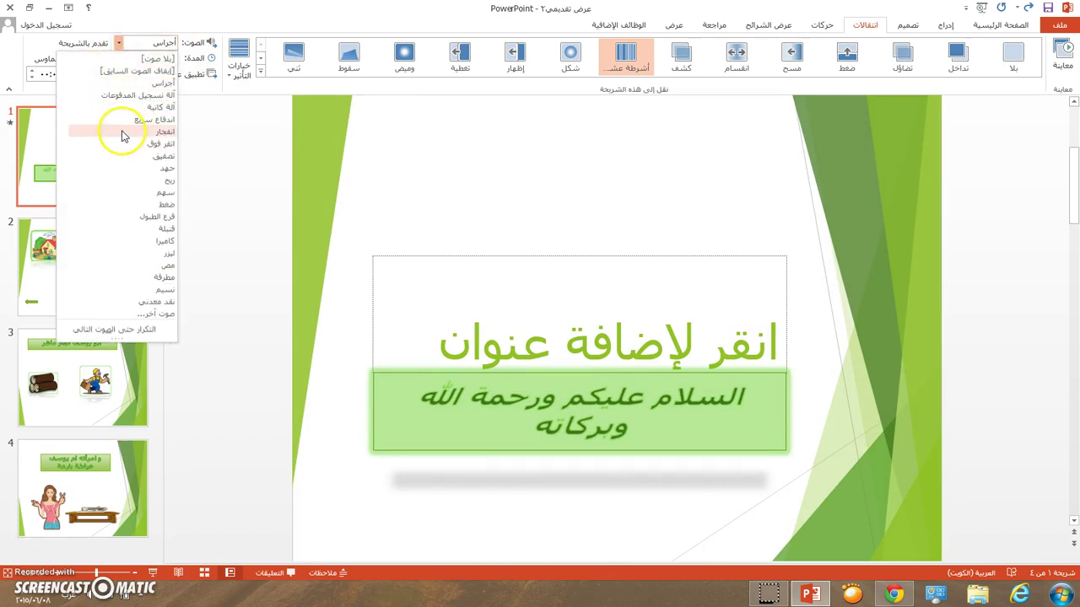
{"action": "left_click", "coordinate": [118, 156]}
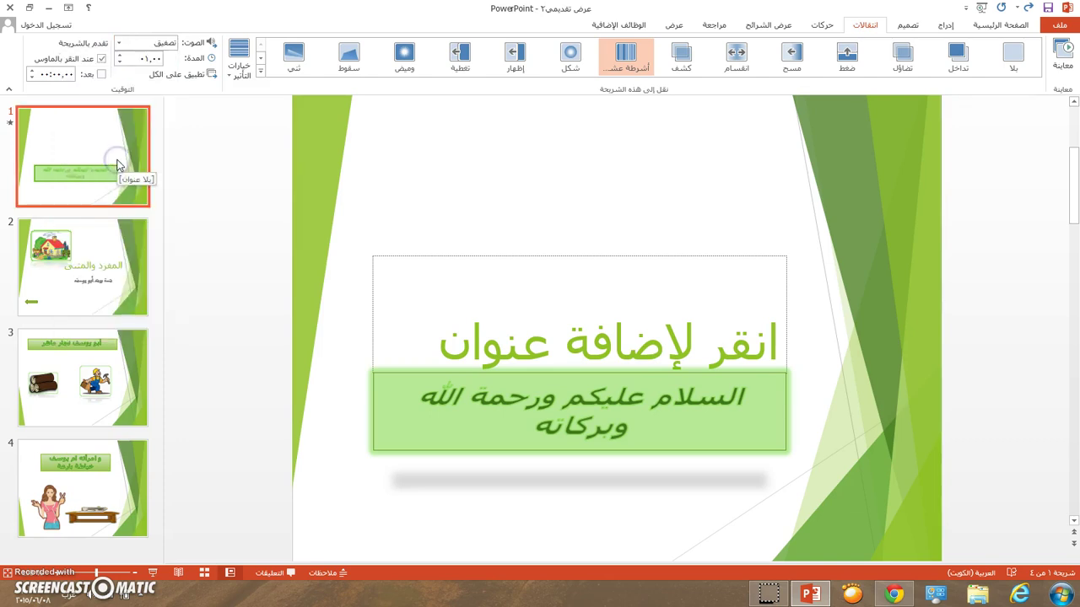
{"action": "left_click", "coordinate": [1067, 57]}
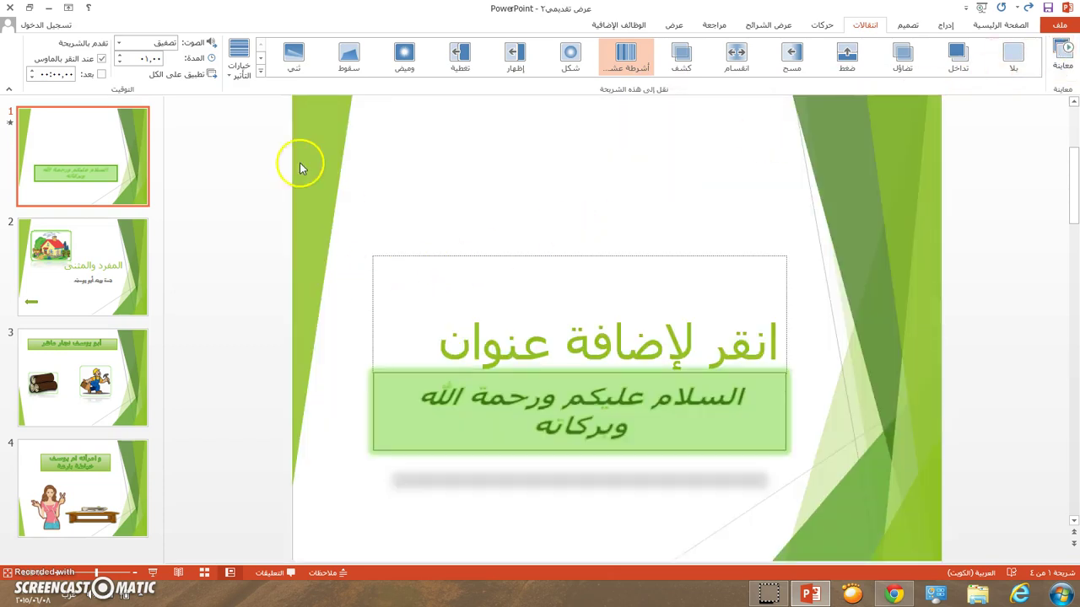
{"action": "left_click", "coordinate": [156, 42]}
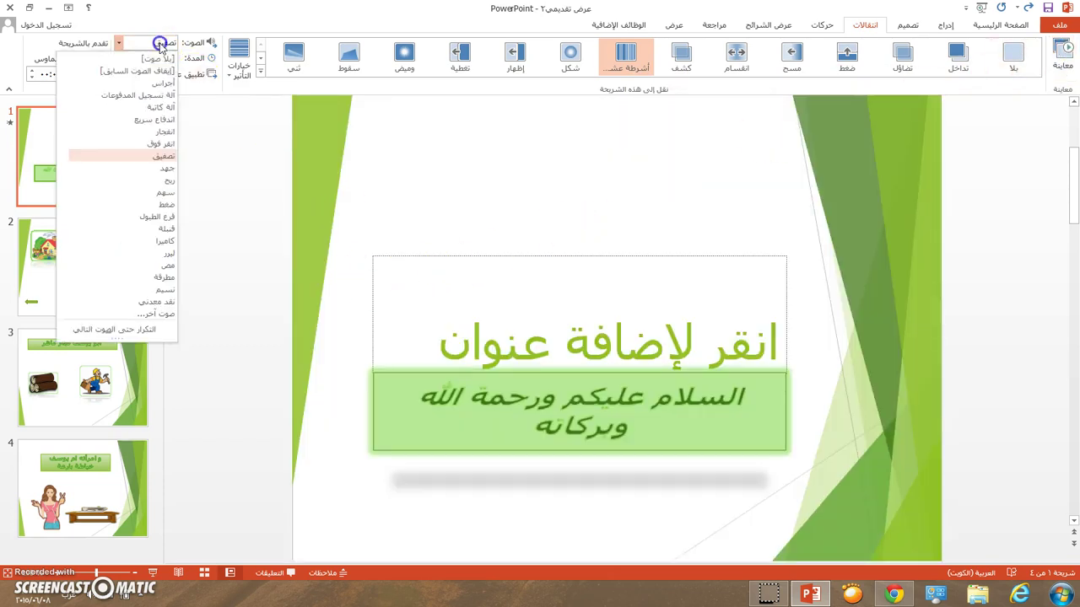
{"action": "left_click", "coordinate": [160, 82]}
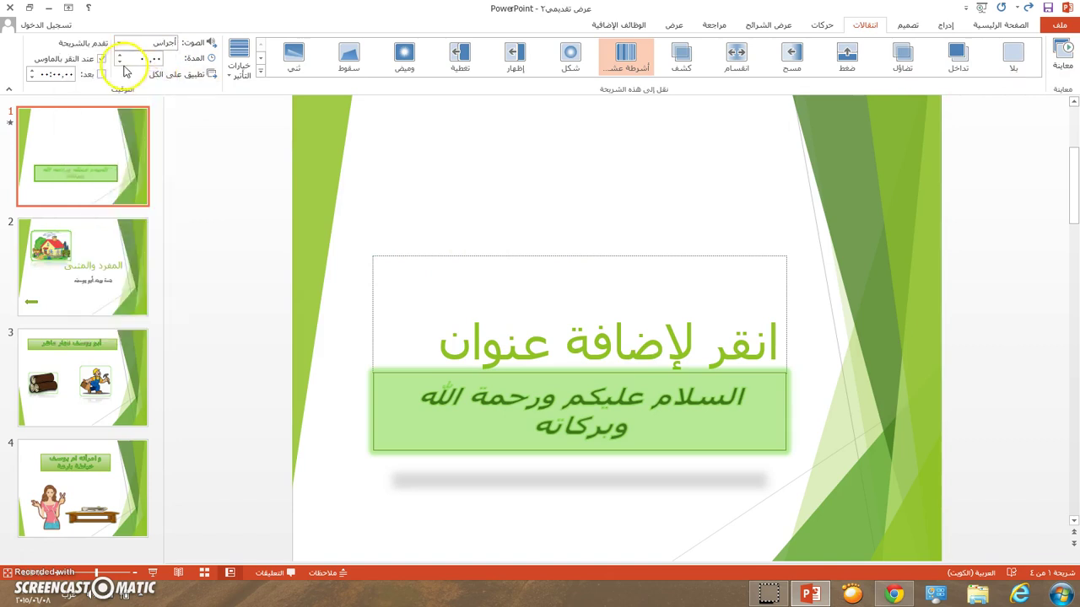
Step: Adjust the transition duration, settling on 1.5 seconds, and preview the result
{"action": "left_click", "coordinate": [119, 64]}
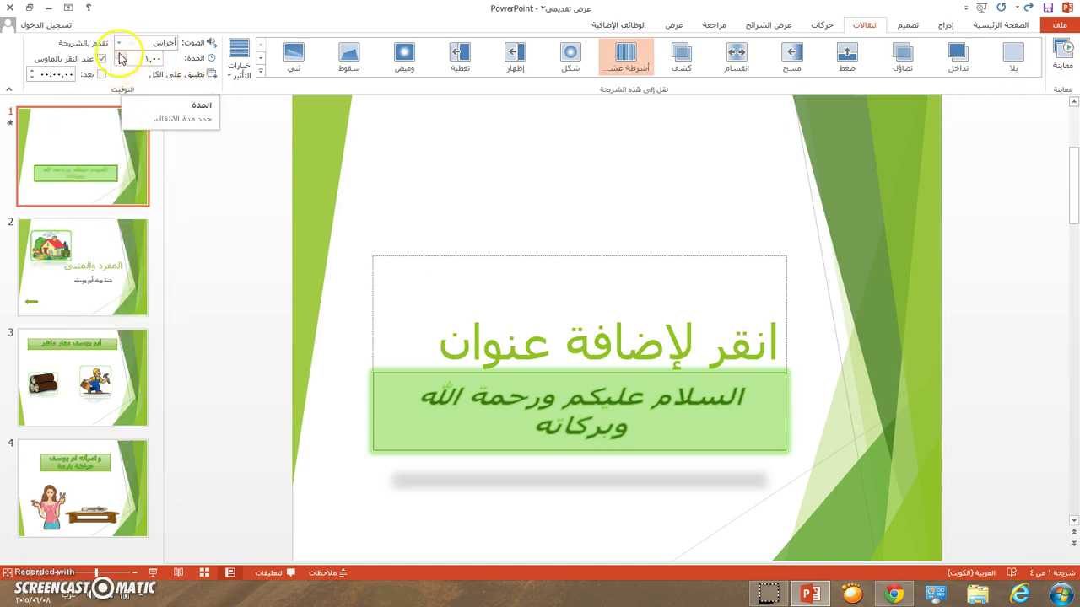
{"action": "left_click", "coordinate": [120, 55]}
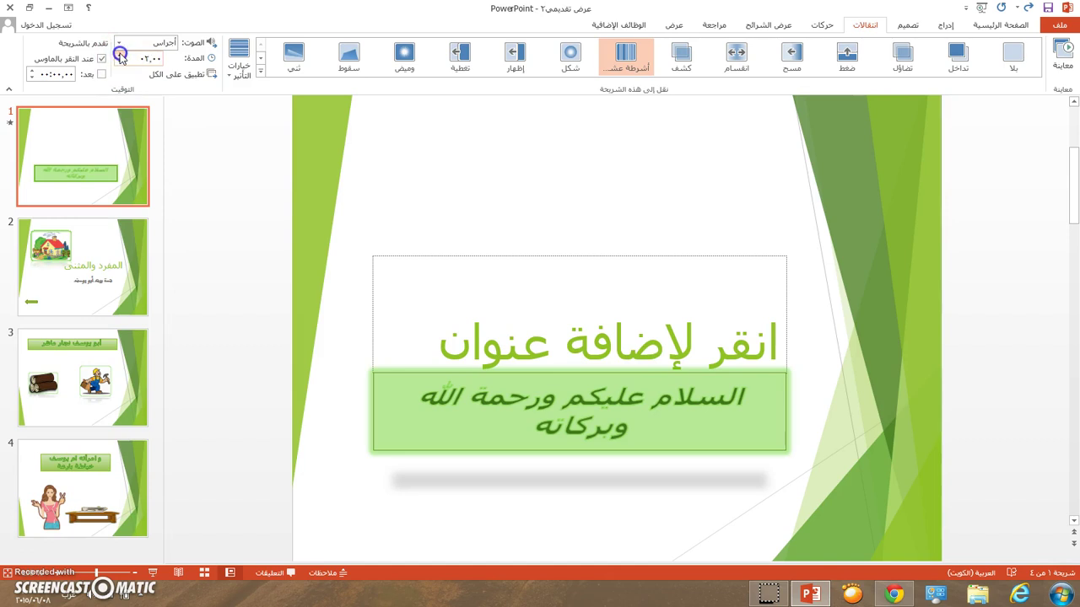
{"action": "left_click", "coordinate": [1053, 66]}
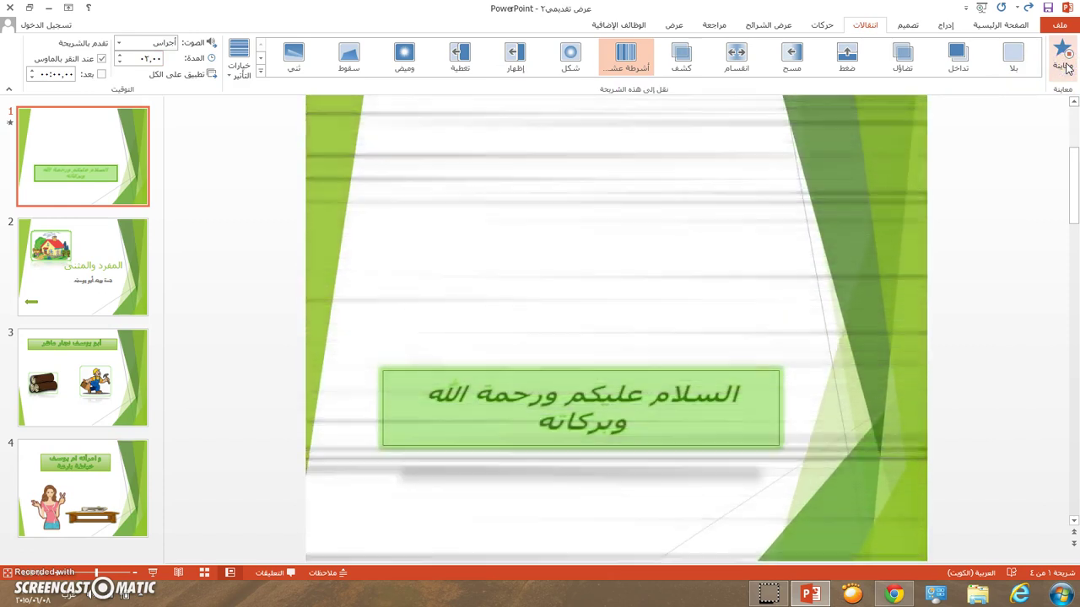
{"action": "left_click", "coordinate": [121, 56]}
{"action": "left_click", "coordinate": [120, 63]}
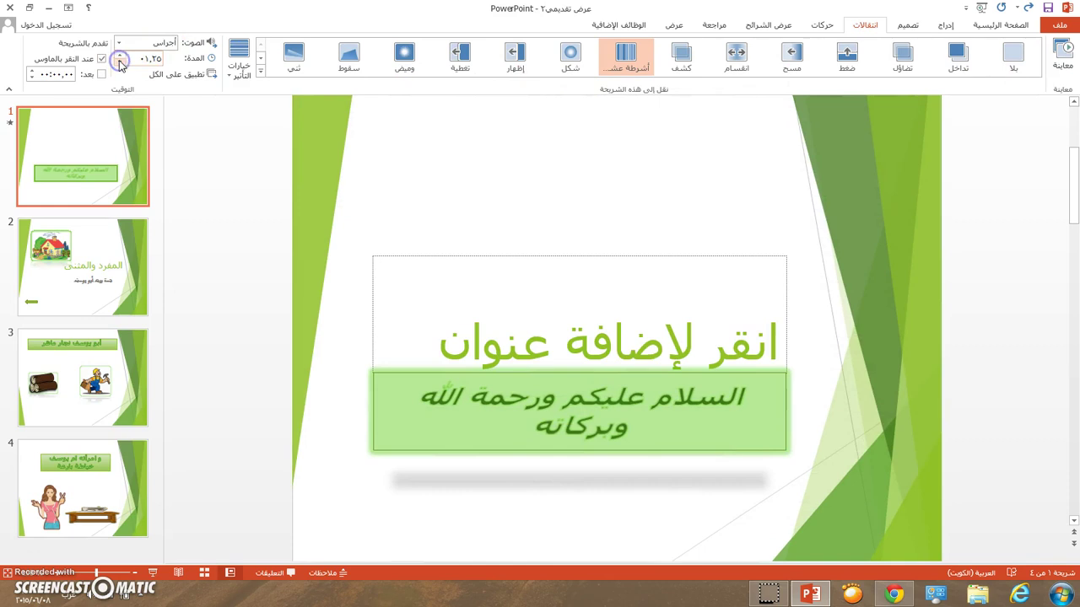
{"action": "left_click", "coordinate": [1055, 57]}
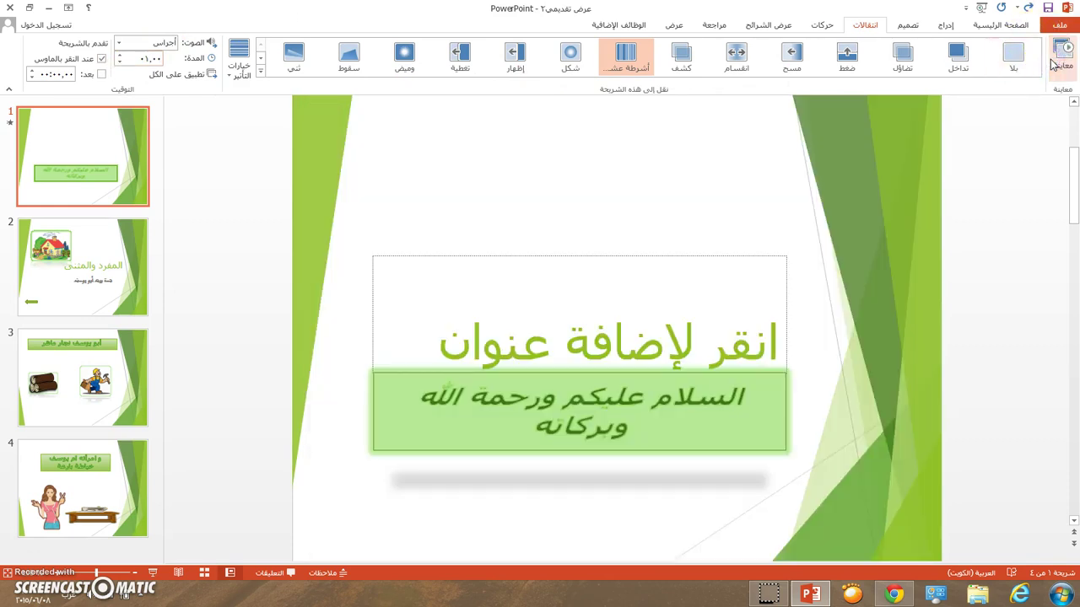
{"action": "left_click", "coordinate": [1055, 64]}
Step: Keep slide 1 advancing on mouse click and move on to slide 2
{"action": "left_click", "coordinate": [592, 233]}
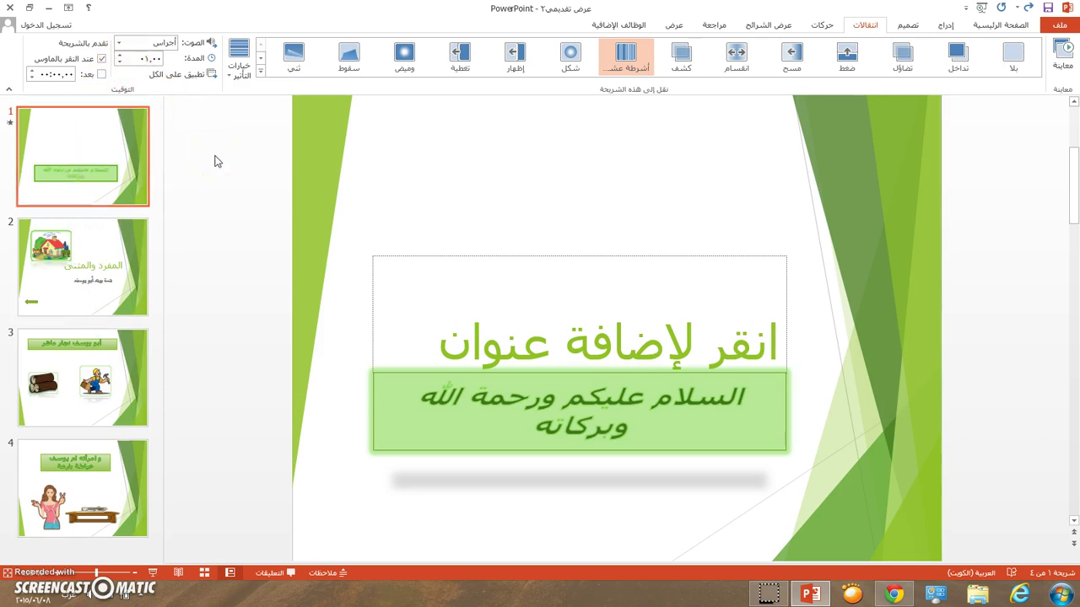
{"action": "left_click", "coordinate": [101, 59]}
{"action": "left_click", "coordinate": [96, 282]}
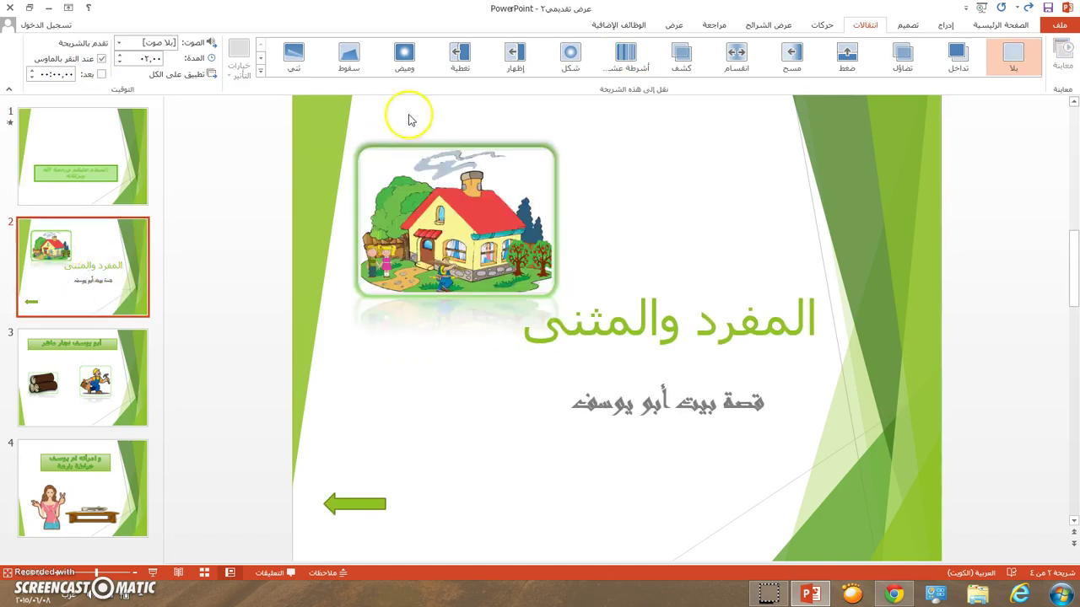
Step: Try the Reveal transition on slide 2, then apply the ثني transition instead
{"action": "left_click", "coordinate": [683, 65]}
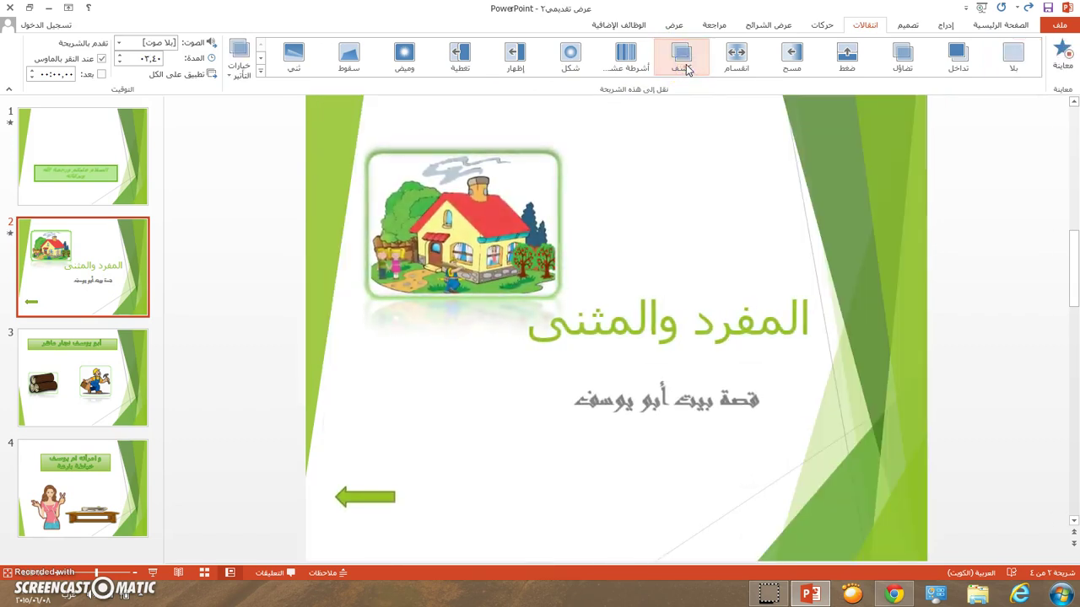
{"action": "left_click", "coordinate": [597, 86]}
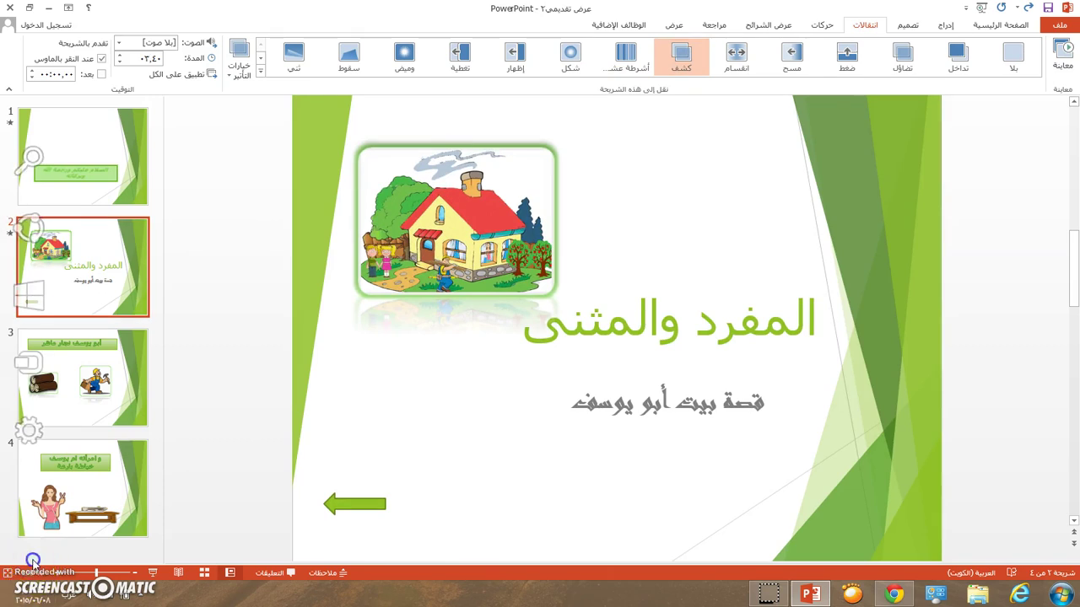
{"action": "left_click", "coordinate": [675, 58]}
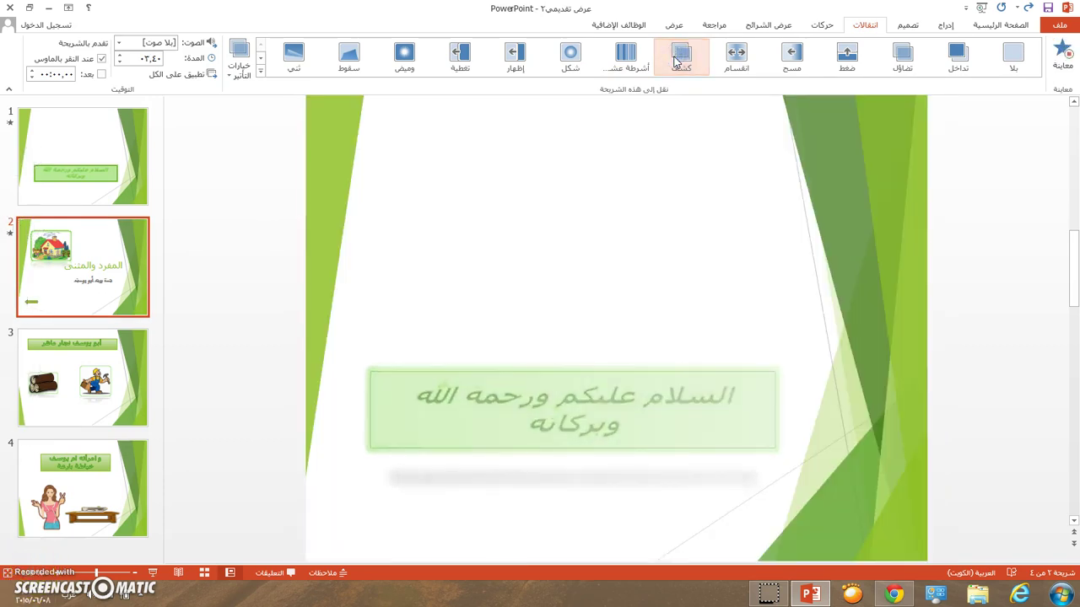
{"action": "left_click", "coordinate": [610, 98]}
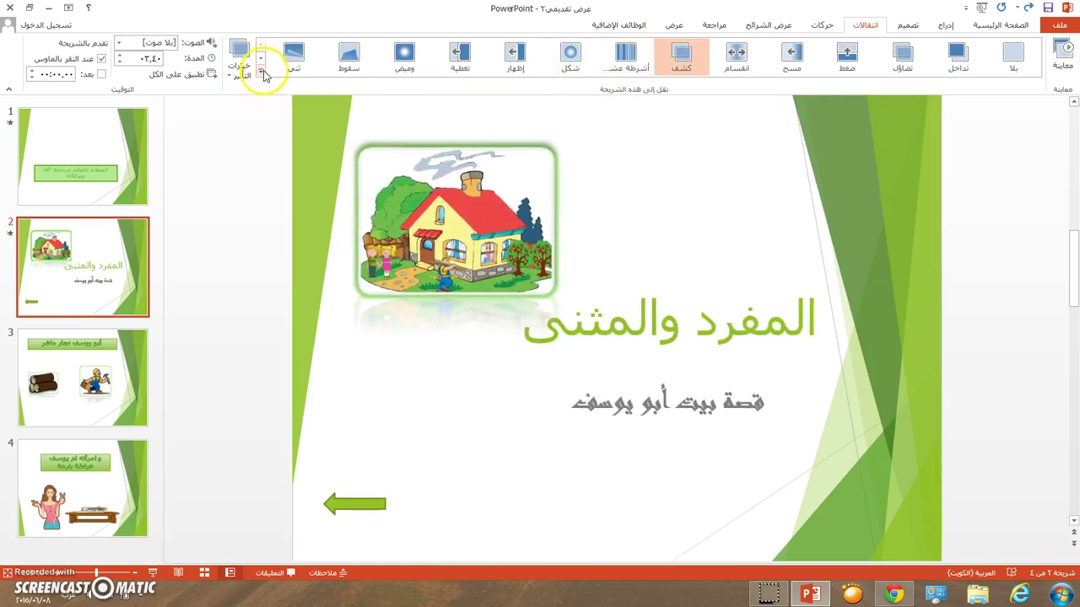
{"action": "left_click", "coordinate": [300, 59]}
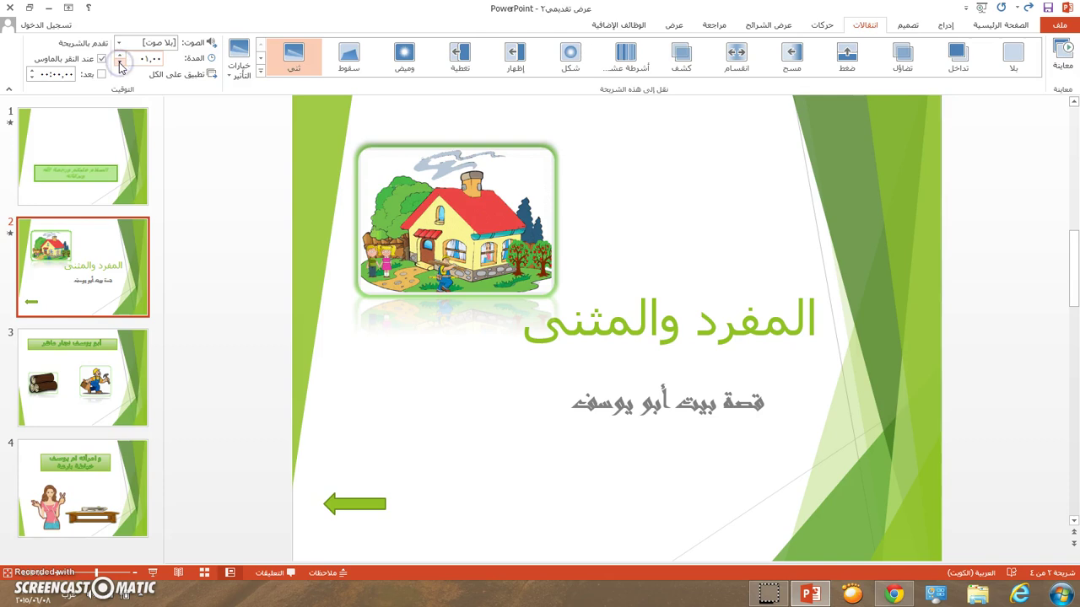
Step: Give slide 2's transition the bells (أجراس) sound, toggle On Mouse Click, and go to slide 3
{"action": "left_click", "coordinate": [119, 42]}
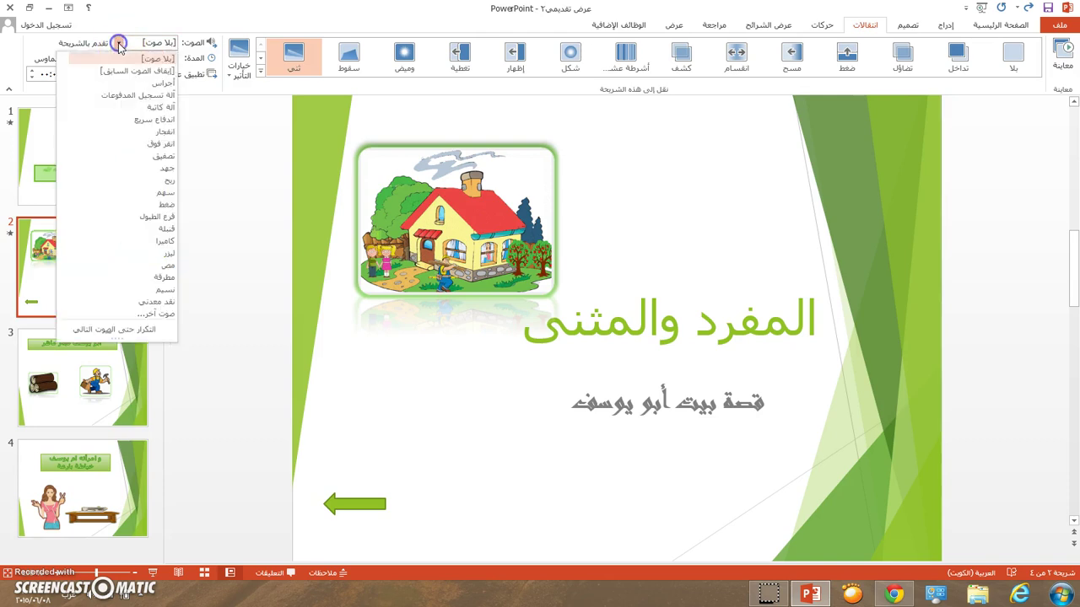
{"action": "left_click", "coordinate": [137, 85]}
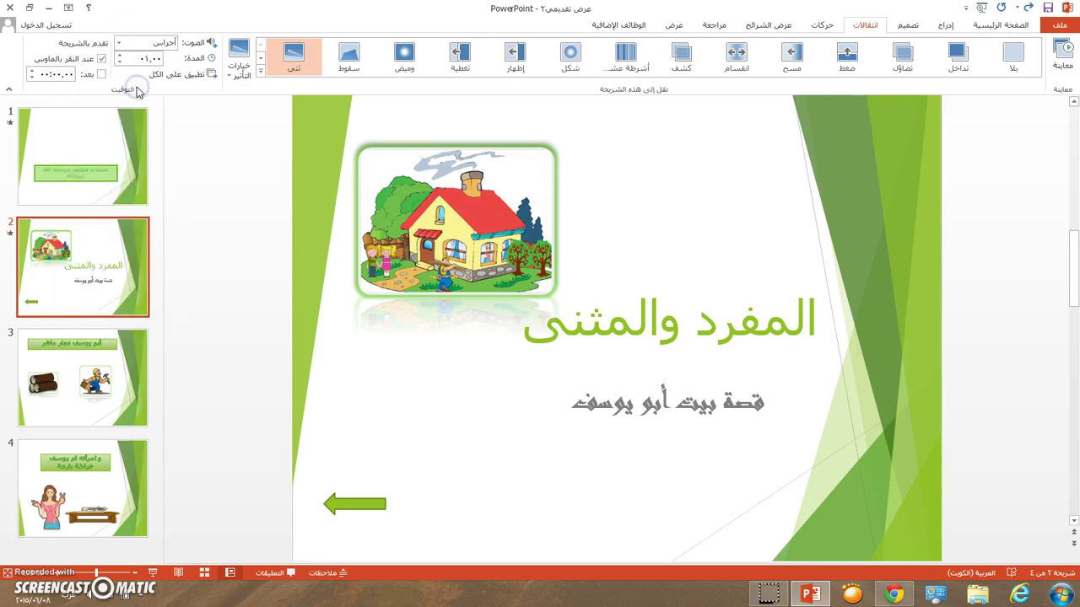
{"action": "left_click", "coordinate": [102, 60]}
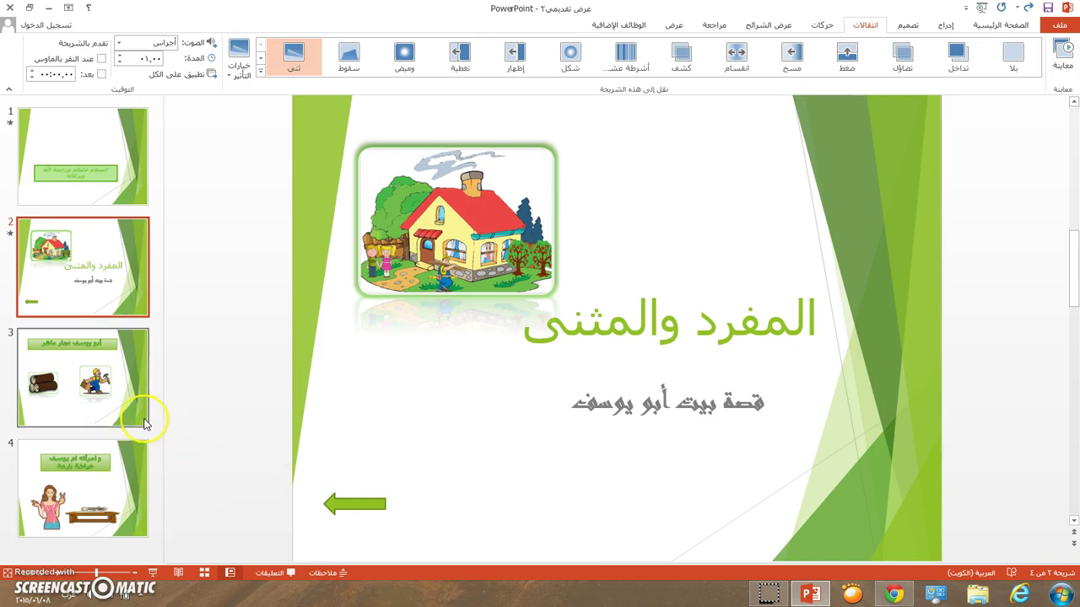
{"action": "left_click", "coordinate": [88, 388]}
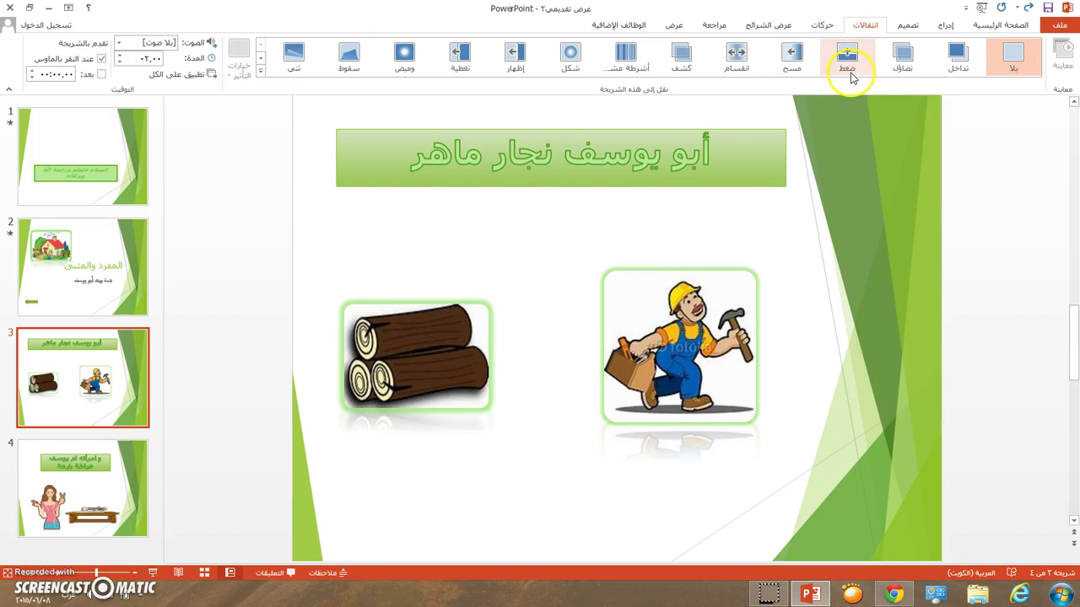
Step: Apply Fade (تلاشي) to slide 3 with On Mouse Click checked, 01.00 duration and أجراس sound
{"action": "left_click", "coordinate": [909, 77]}
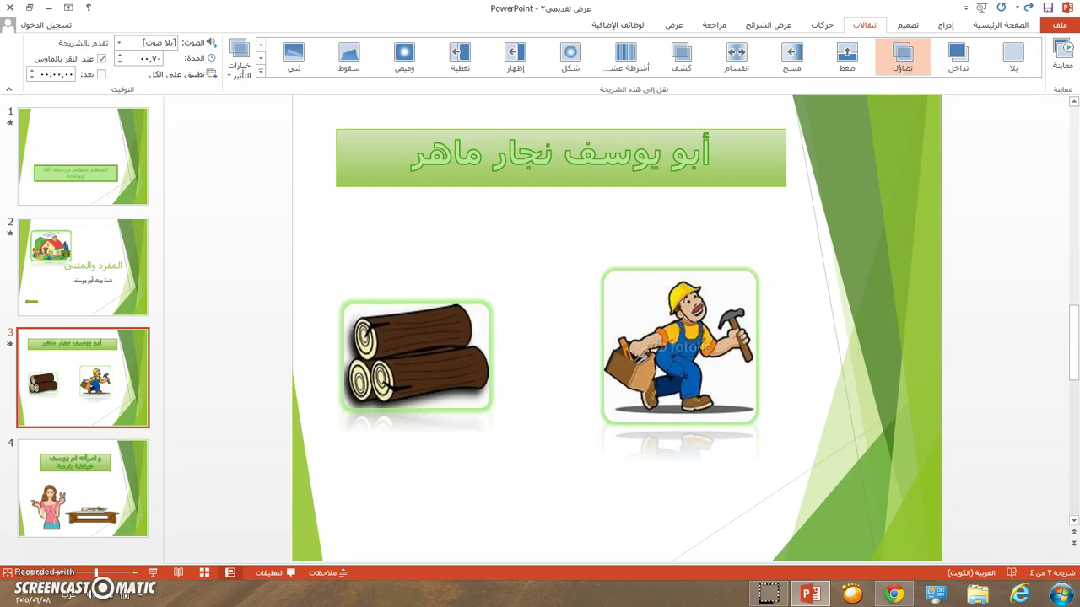
{"action": "left_click", "coordinate": [101, 60]}
{"action": "left_click", "coordinate": [102, 59]}
{"action": "left_click", "coordinate": [119, 54]}
{"action": "left_click", "coordinate": [120, 62]}
{"action": "left_click", "coordinate": [120, 55]}
{"action": "left_click", "coordinate": [119, 55]}
{"action": "left_click", "coordinate": [120, 55]}
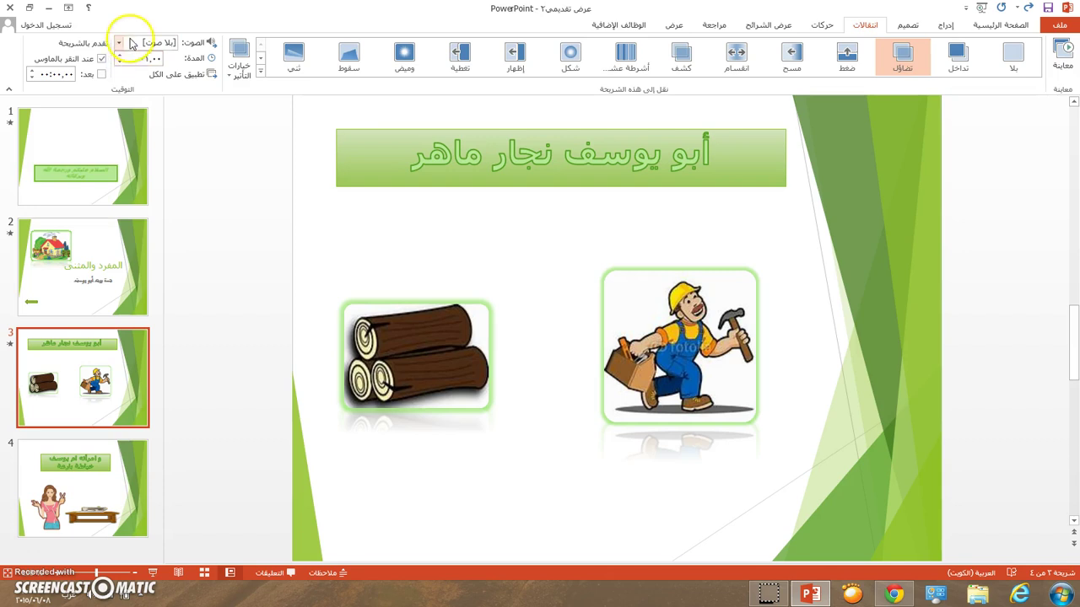
{"action": "left_click", "coordinate": [119, 42]}
{"action": "left_click", "coordinate": [137, 83]}
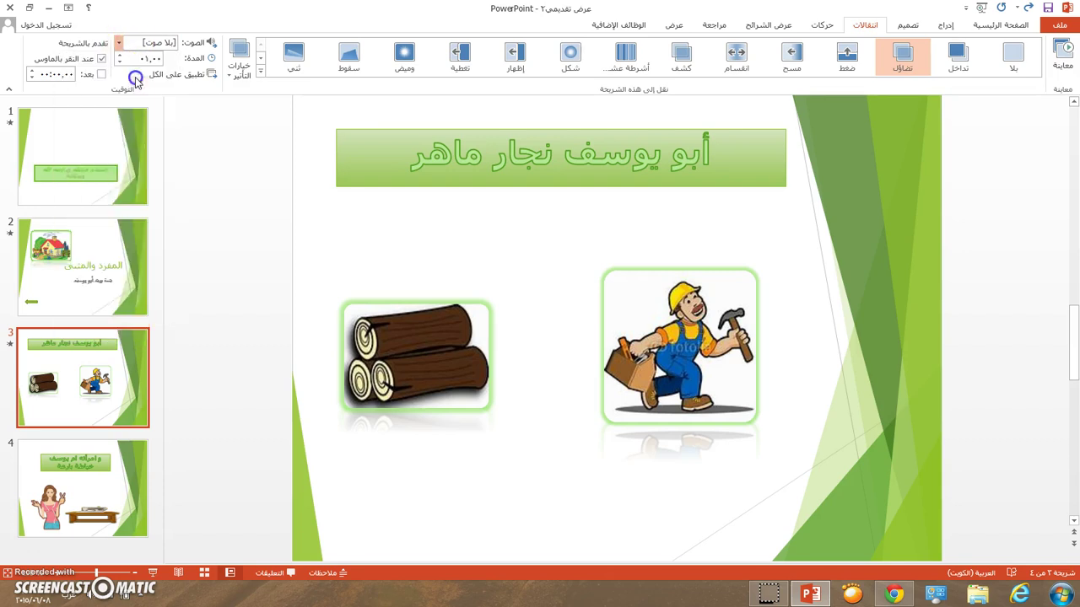
Step: On slide 4, try تداخل, then apply the ضغط transition with the أجراس (bells) sound
{"action": "left_click", "coordinate": [96, 465]}
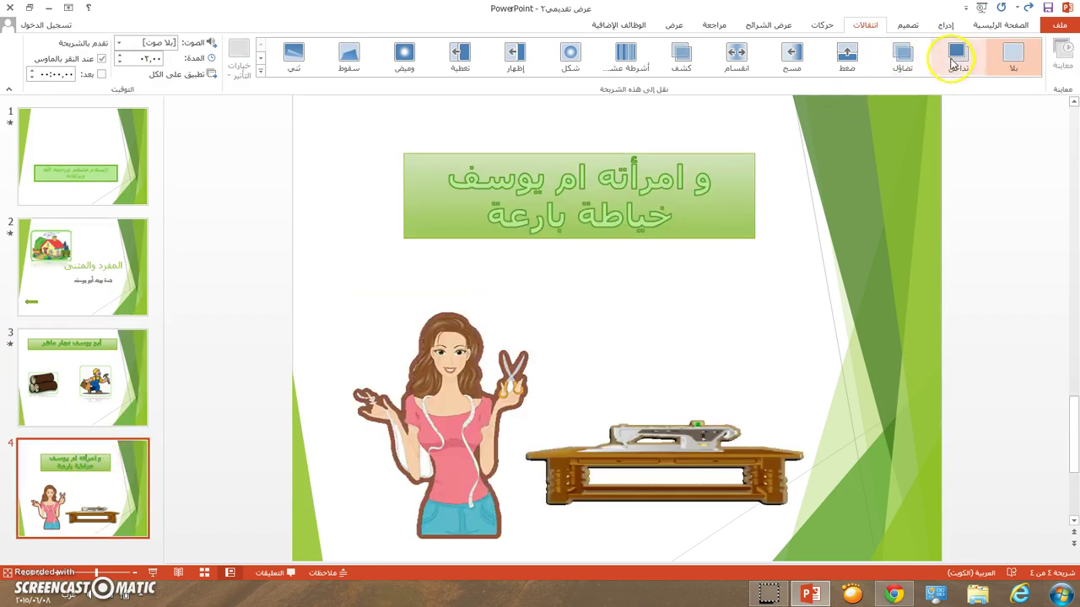
{"action": "left_click", "coordinate": [953, 61]}
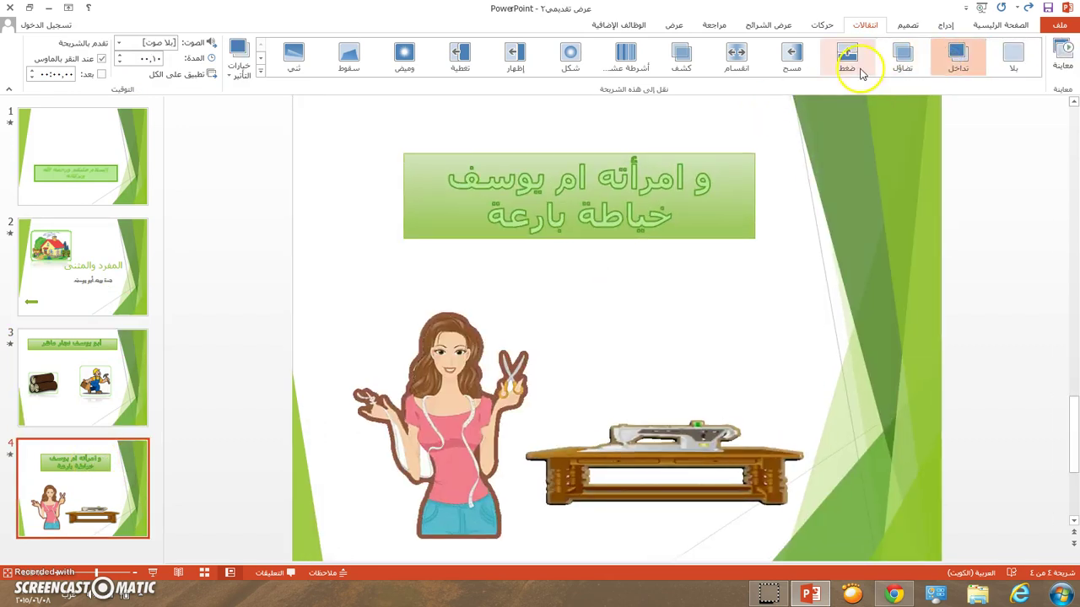
{"action": "left_click", "coordinate": [860, 73]}
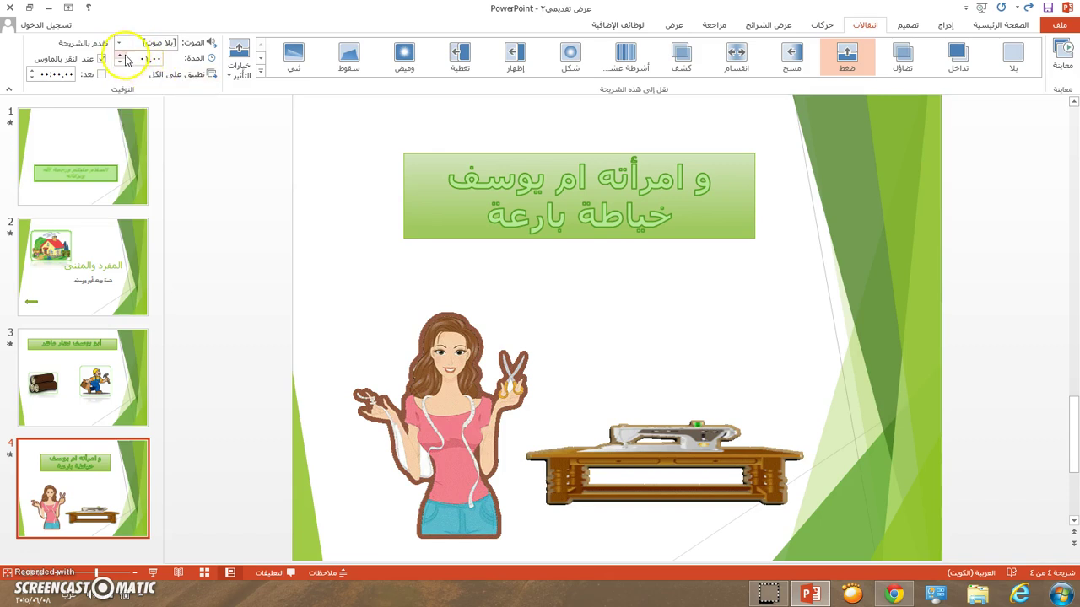
{"action": "left_click", "coordinate": [119, 43]}
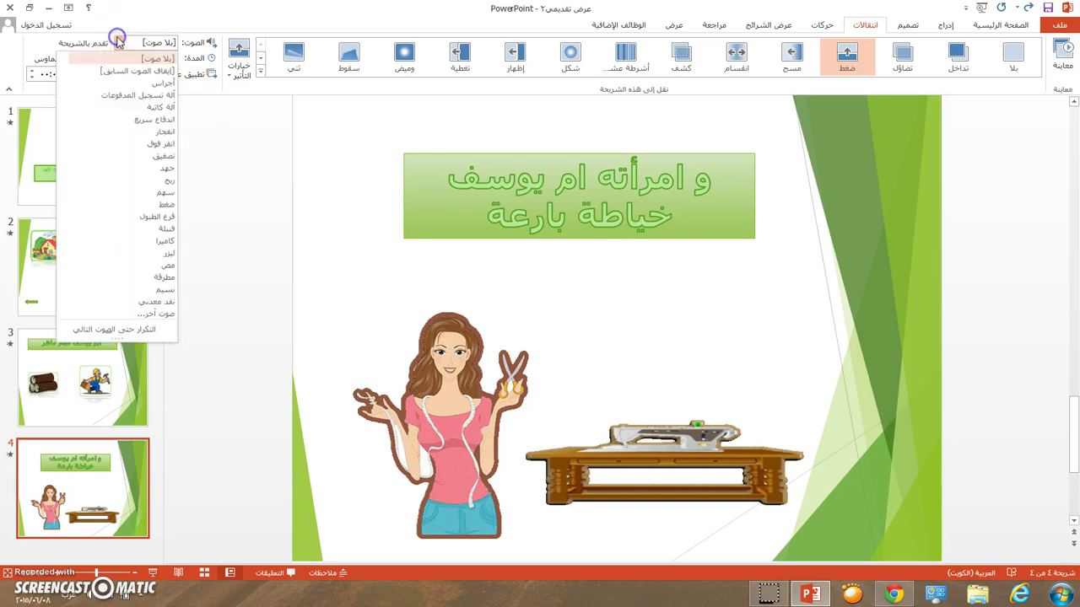
{"action": "left_click", "coordinate": [123, 87]}
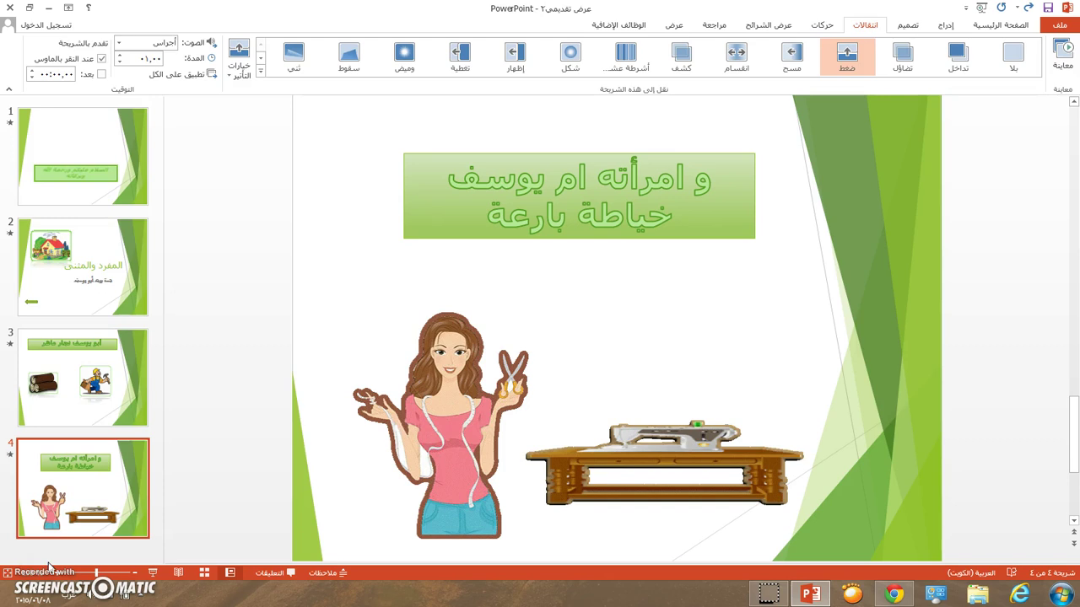
Step: Run the slide show from slide 4, exit with Esc, and return to slide 1
{"action": "left_click", "coordinate": [153, 574]}
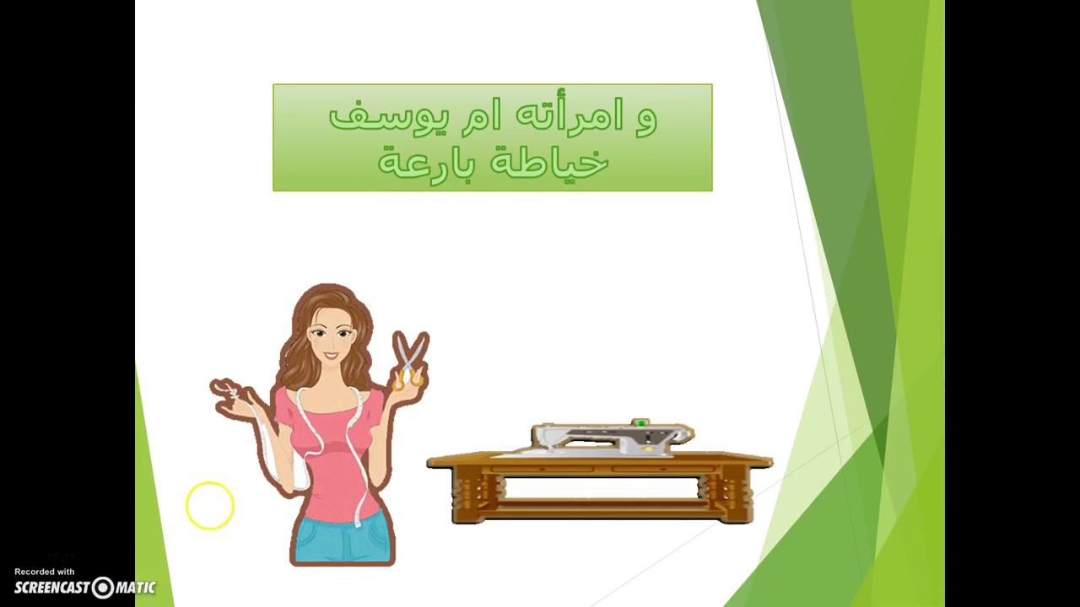
{"action": "mouse_move", "coordinate": [174, 597]}
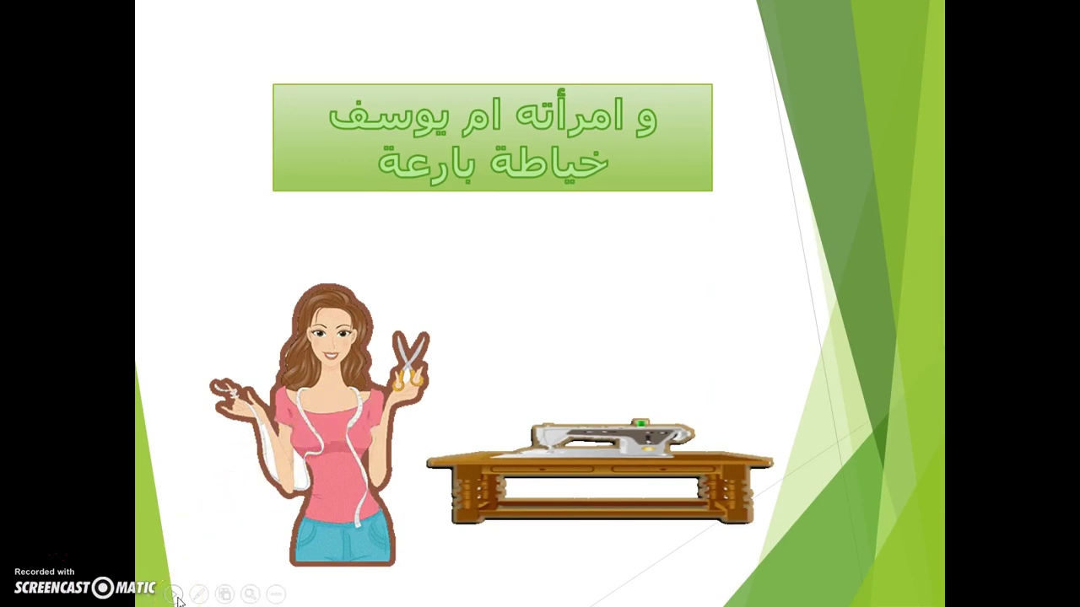
{"action": "key", "text": "Escape"}
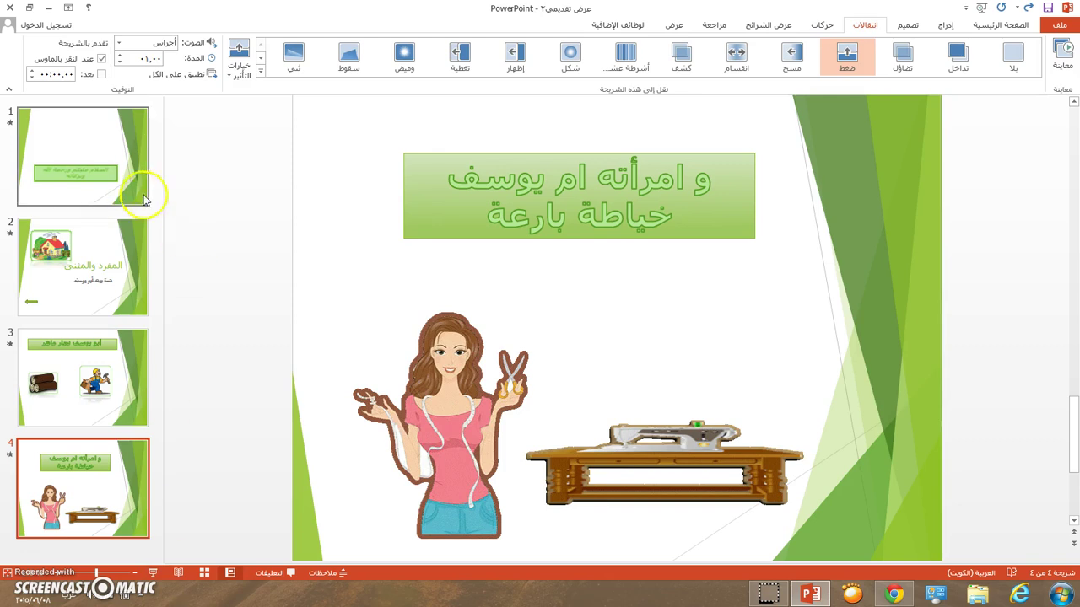
{"action": "left_click", "coordinate": [129, 194]}
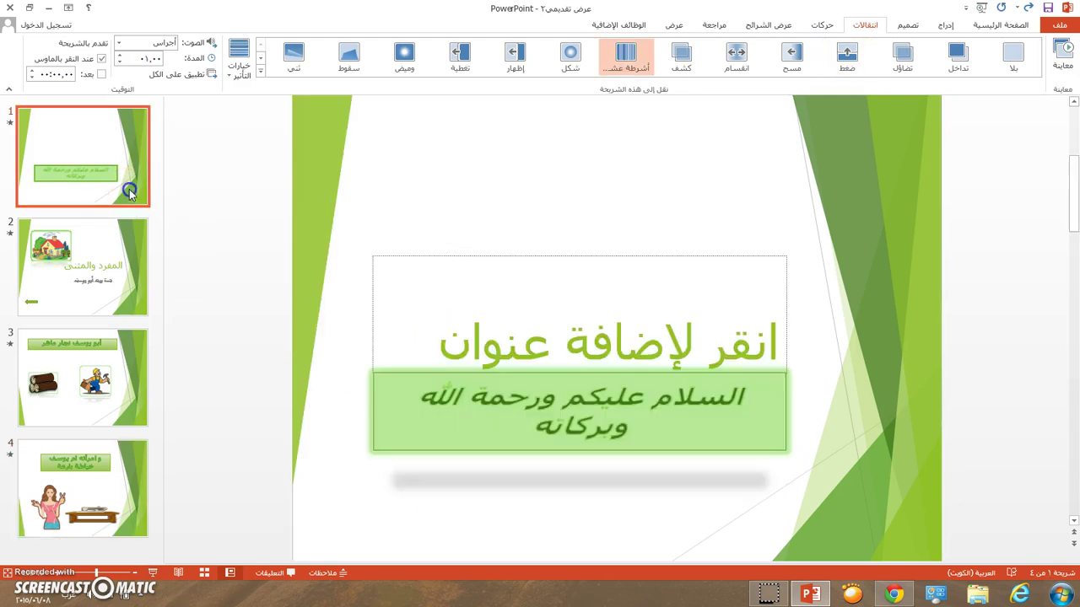
Step: Start the slide show at slide 1 and advance through the house title slide to the carpenter slide
{"action": "left_click", "coordinate": [154, 573]}
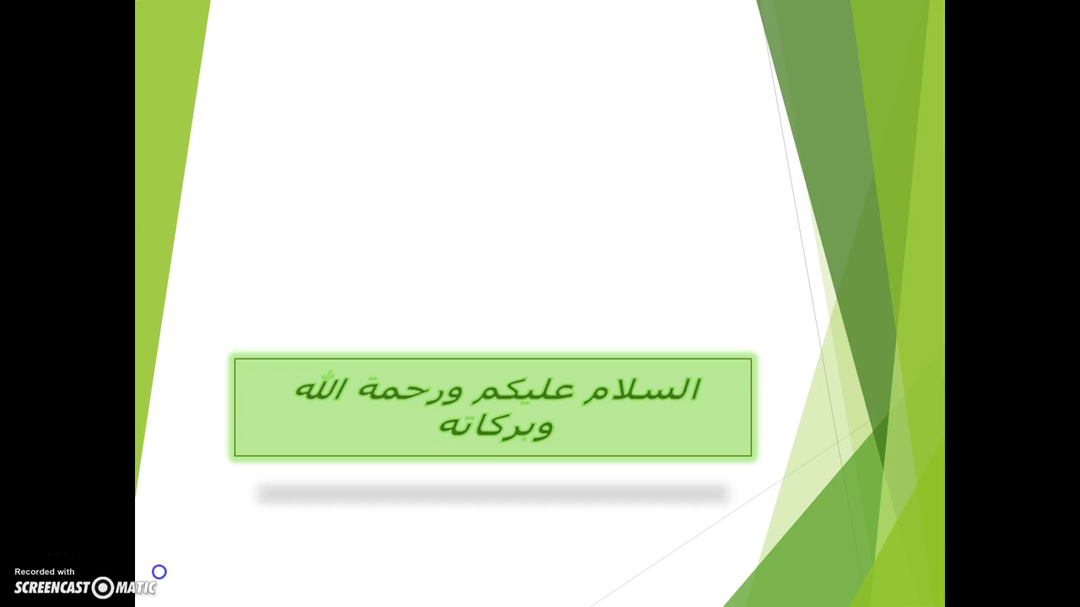
{"action": "left_click", "coordinate": [157, 572]}
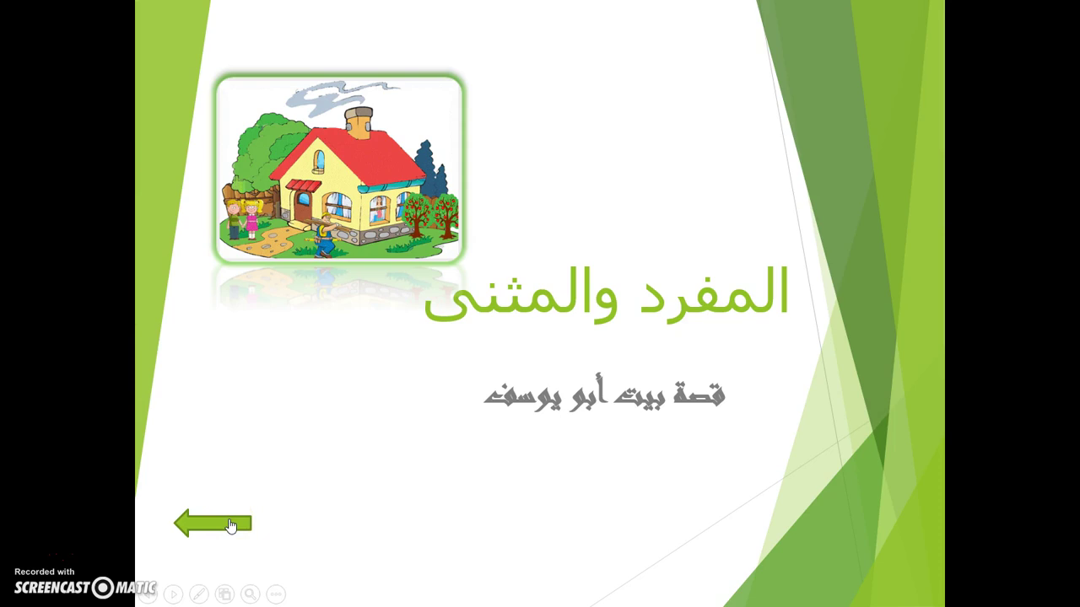
{"action": "left_click", "coordinate": [231, 525]}
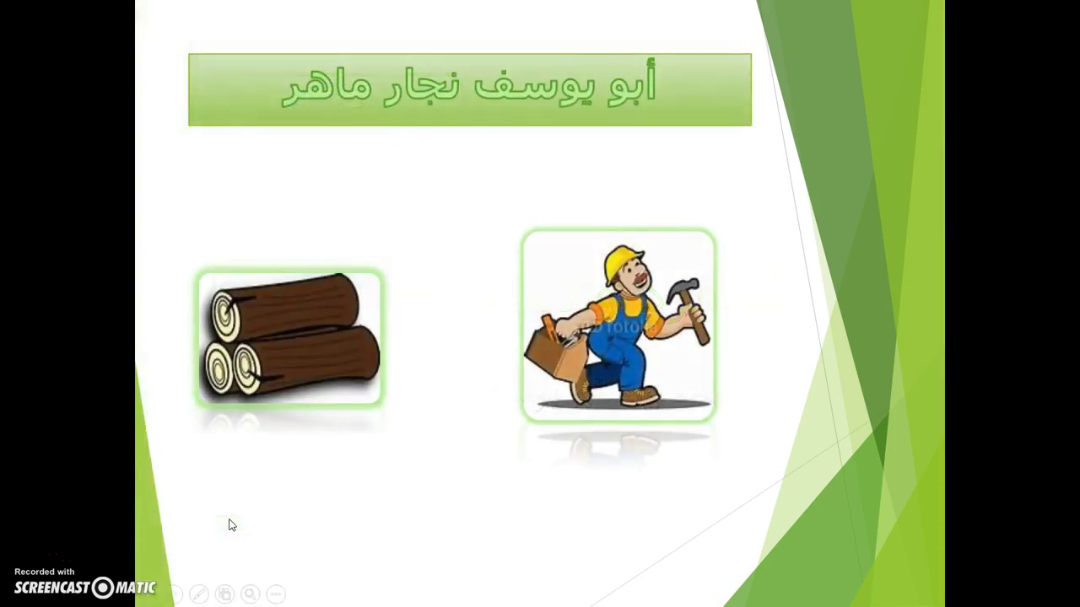